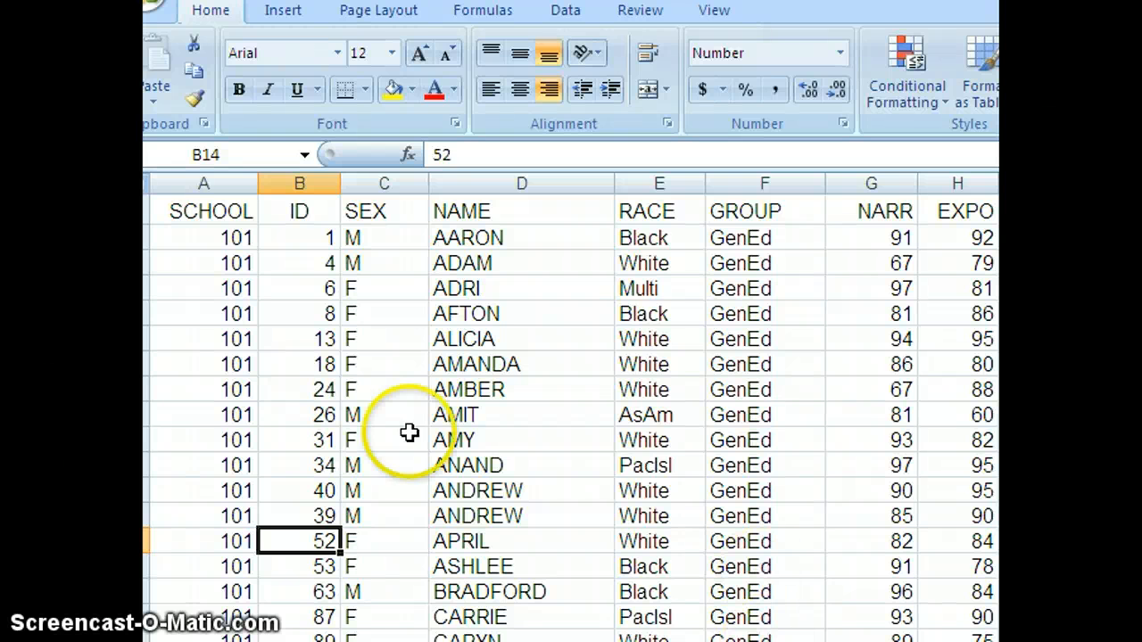
# Step: Select the SEX, SCHOOL and NAME columns in turn to show whole-column selection
pyautogui.click(392, 183)
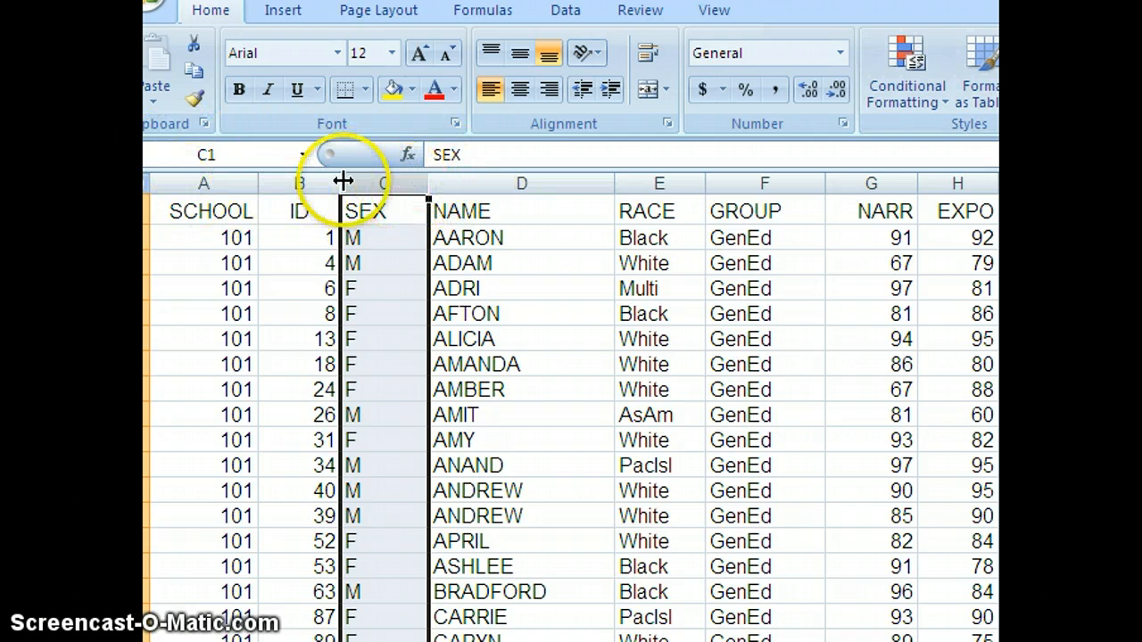
pyautogui.click(215, 181)
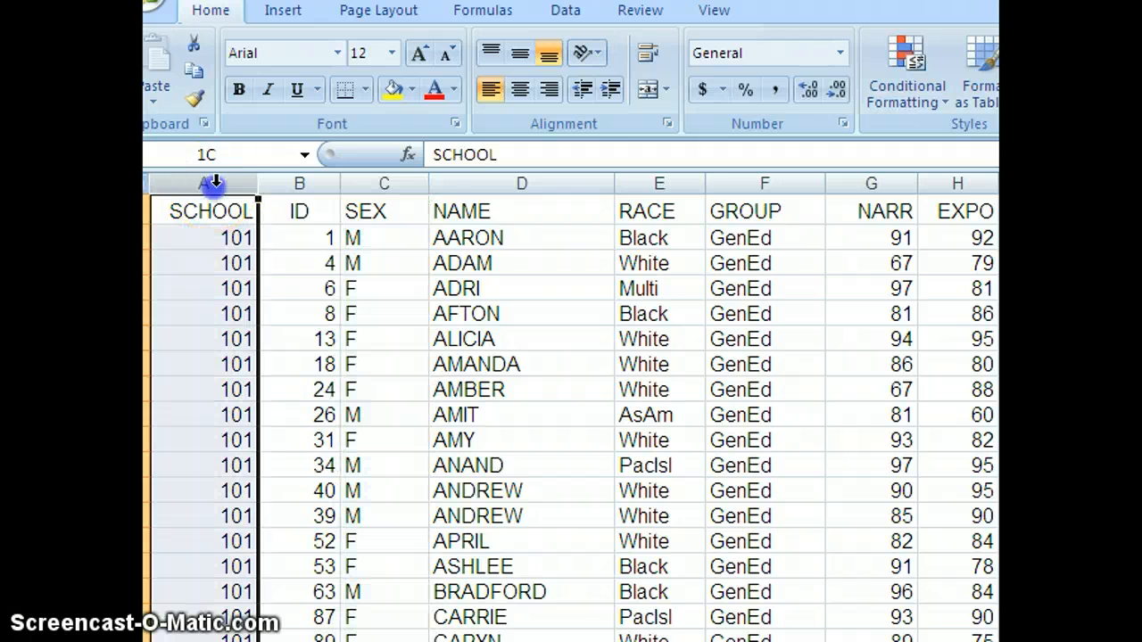
pyautogui.click(511, 183)
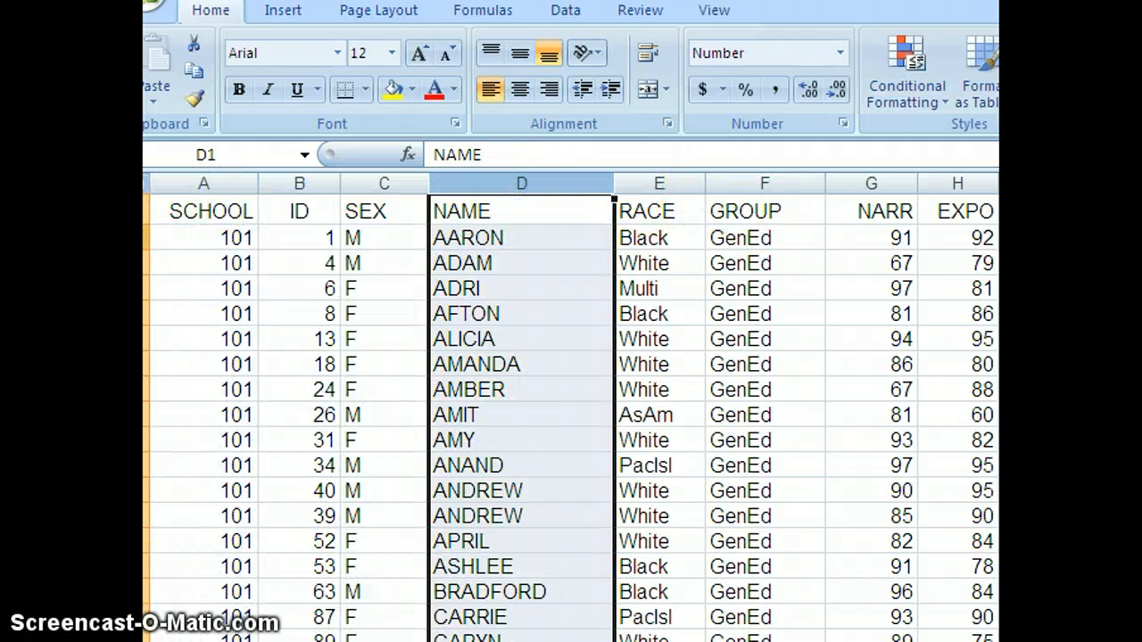
# Step: Select rows 2 and 1, then individual cells in the NAME column, to show row and cell selection
pyautogui.click(145, 237)
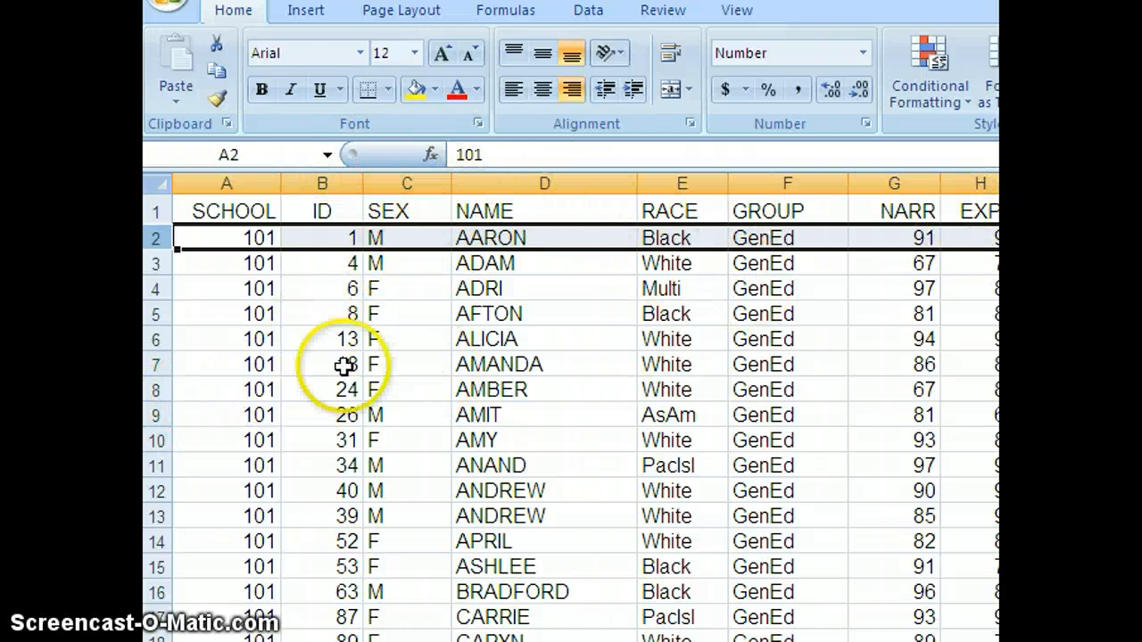
pyautogui.click(156, 211)
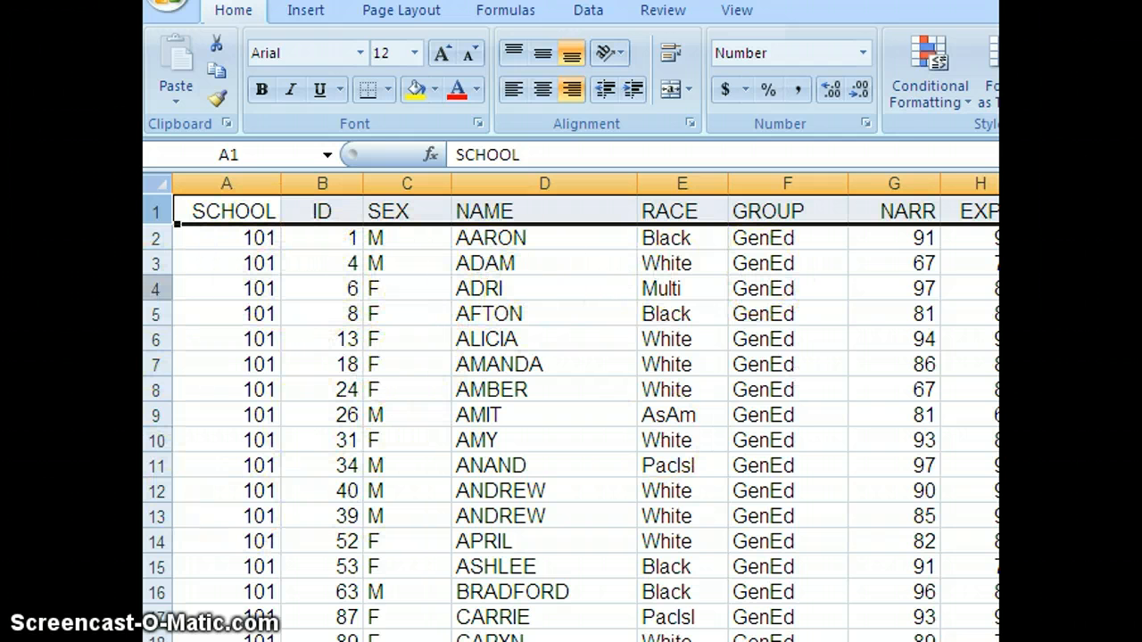
pyautogui.click(155, 238)
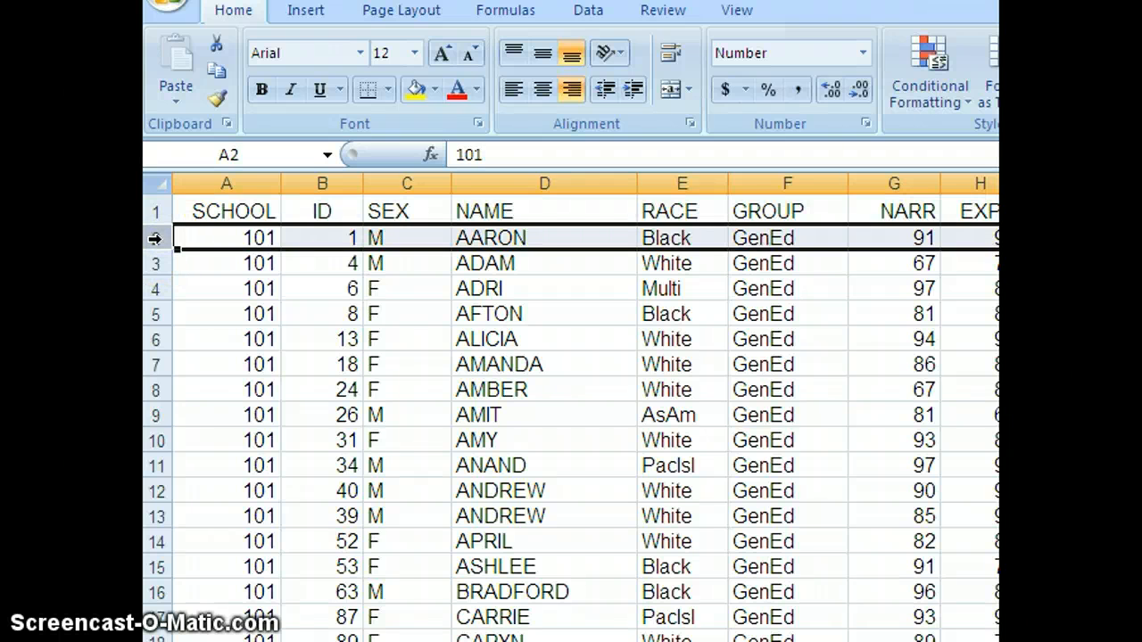
pyautogui.click(525, 262)
pyautogui.click(489, 288)
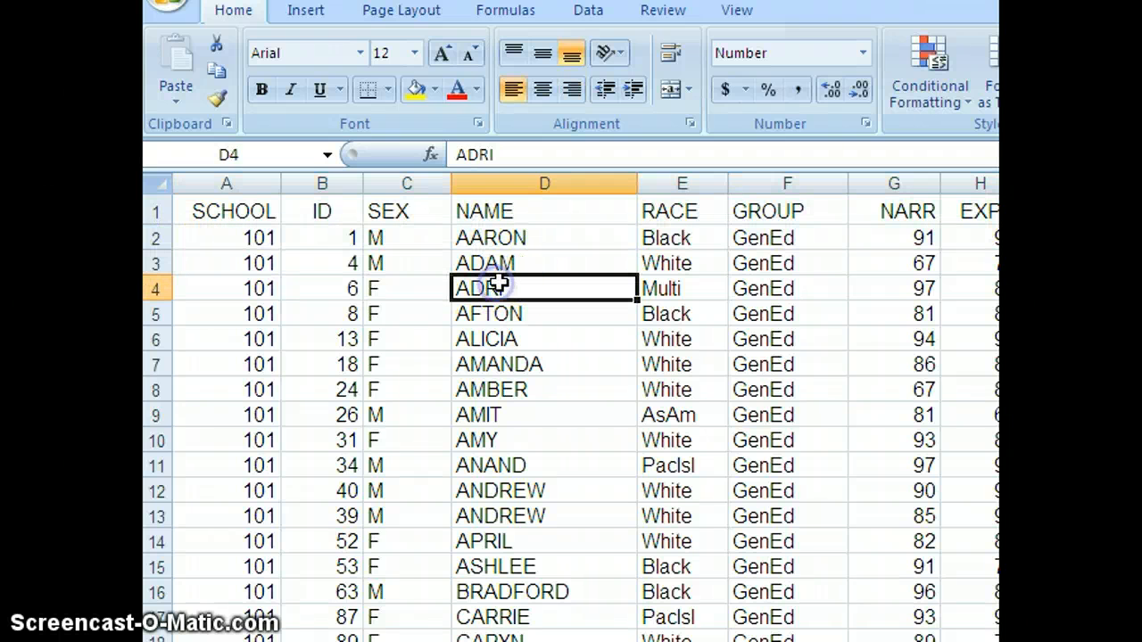
pyautogui.click(500, 314)
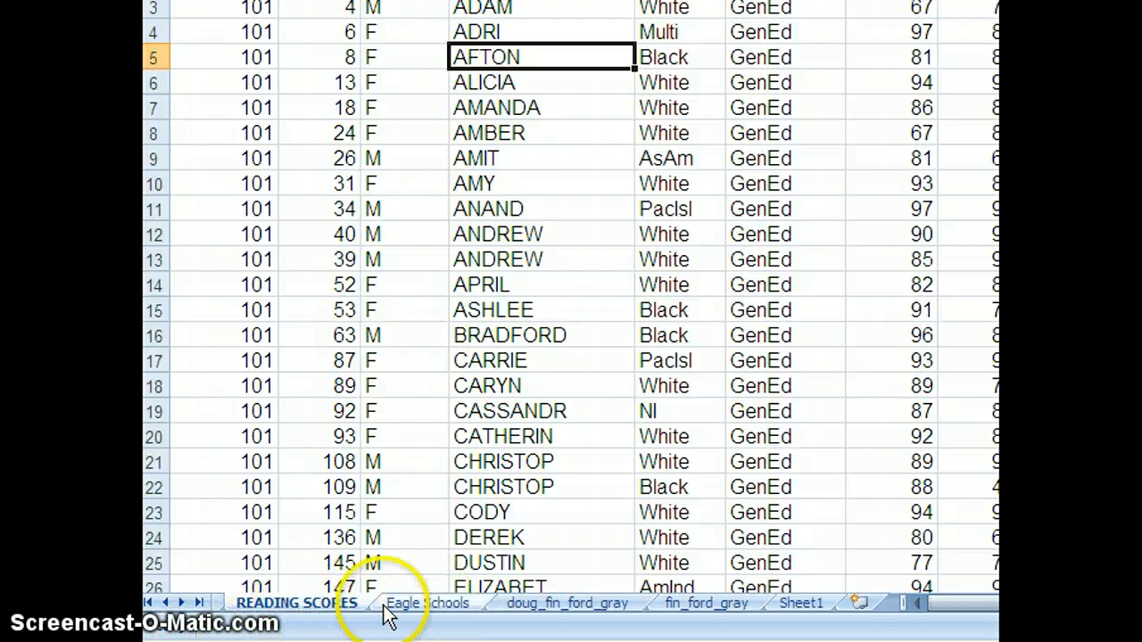
# Step: Browse through the workbook's sheets, ending back on the READING SCORES sheet
pyautogui.click(151, 604)
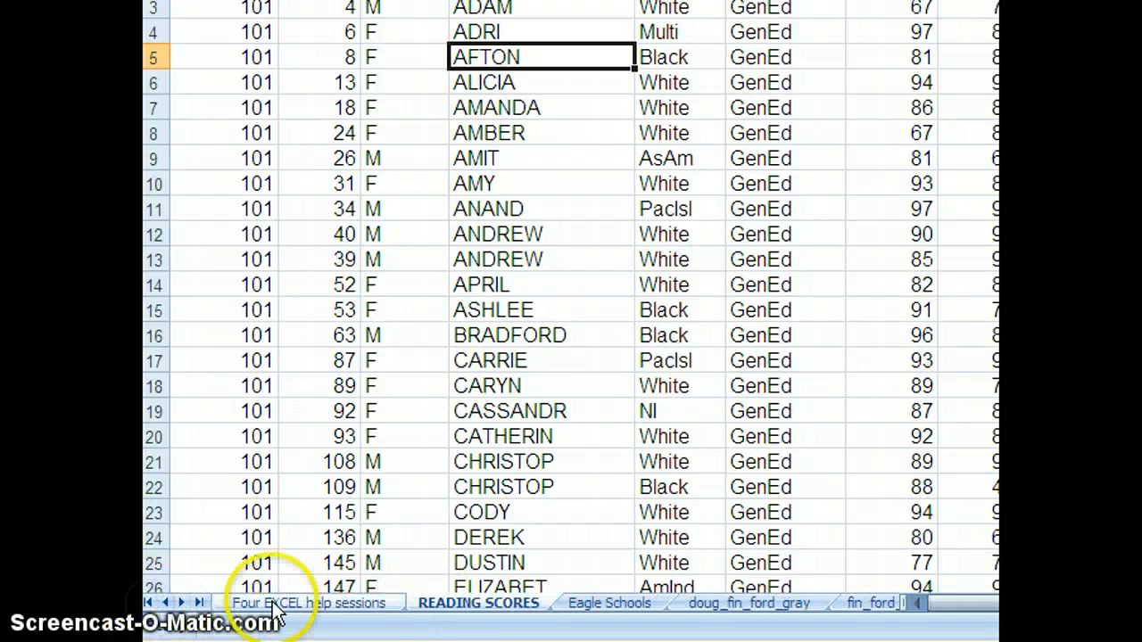
pyautogui.click(267, 602)
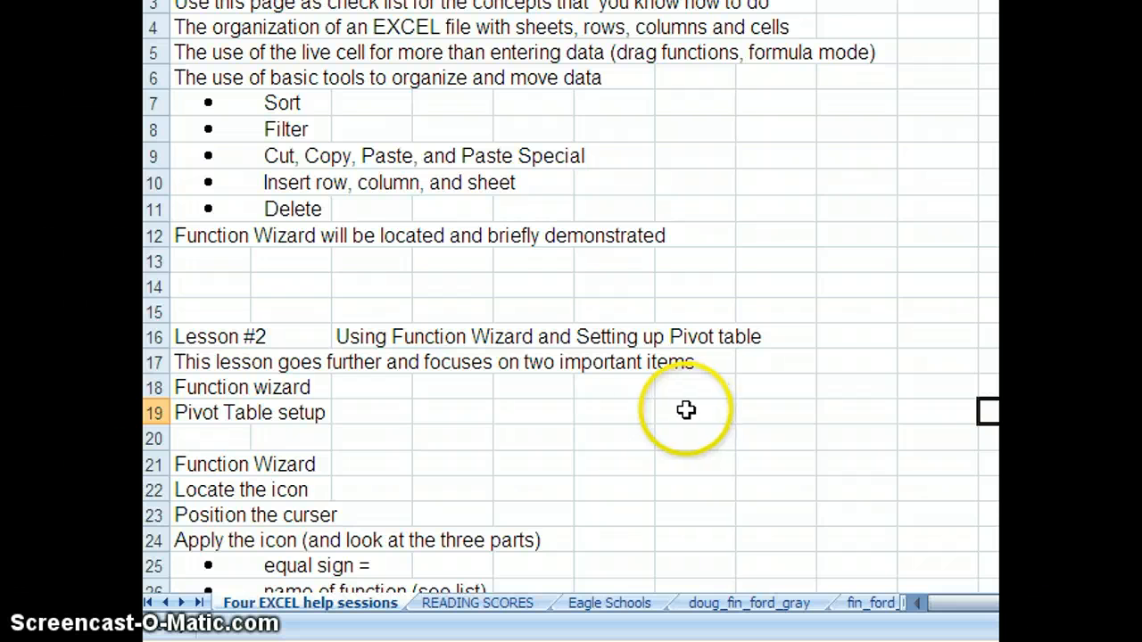
pyautogui.click(474, 607)
pyautogui.click(609, 606)
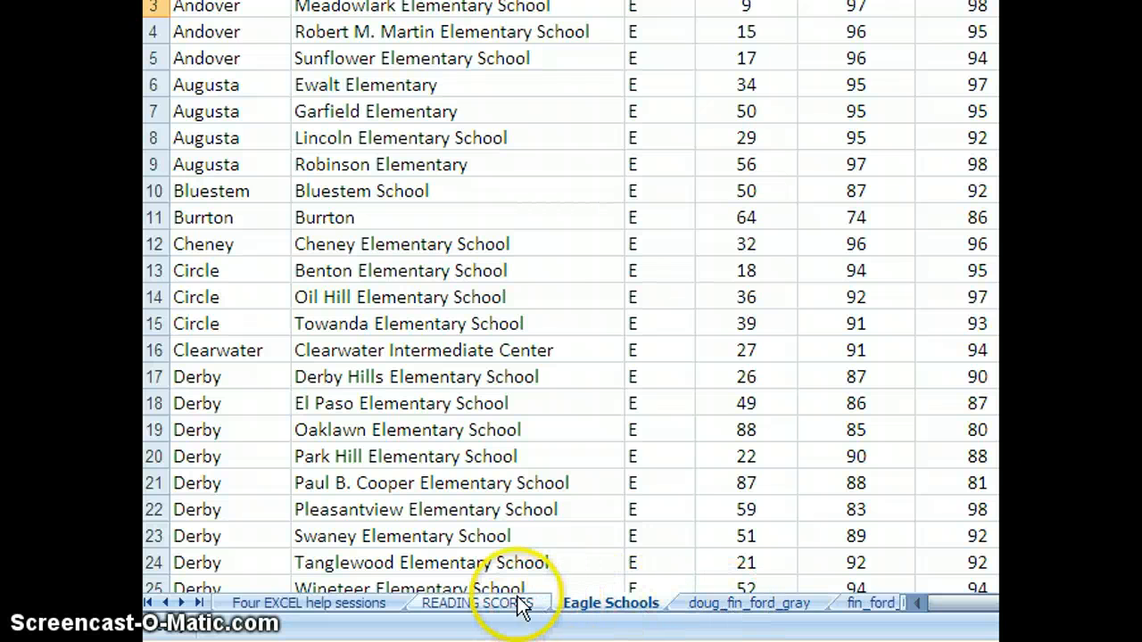
pyautogui.click(721, 605)
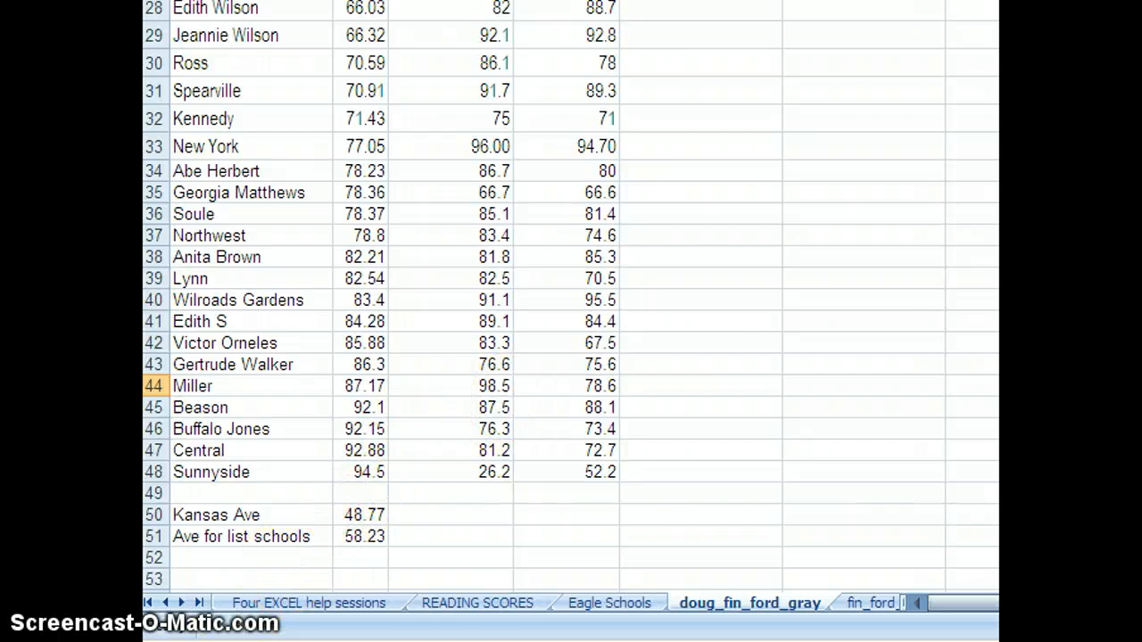
pyautogui.click(465, 605)
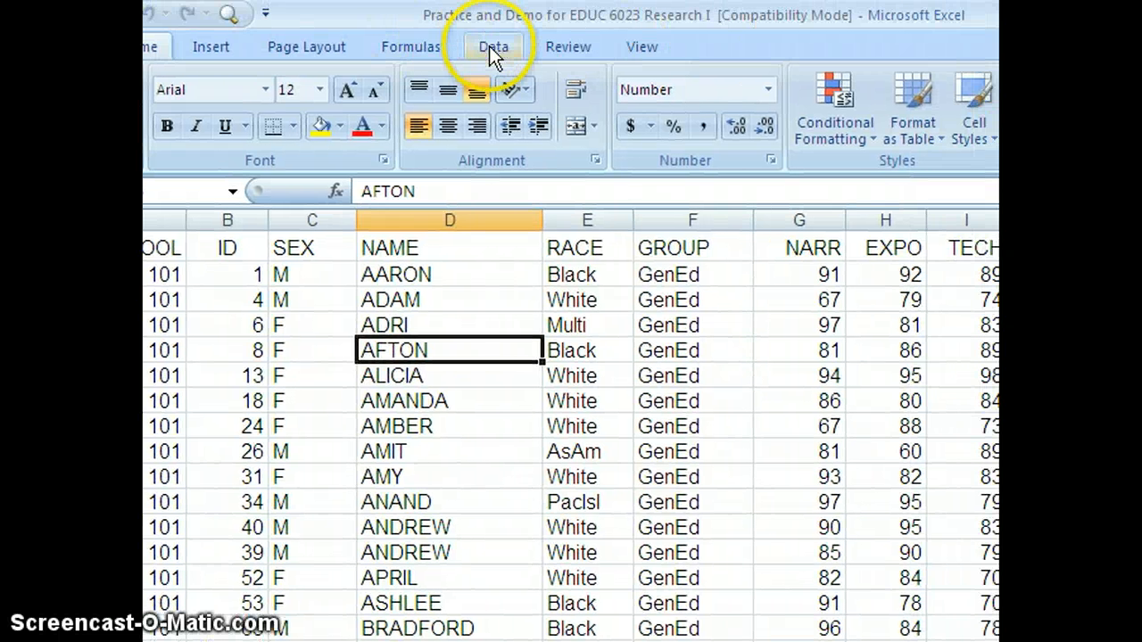
# Step: Sort the reading scores data by ID, smallest to largest
pyautogui.click(489, 47)
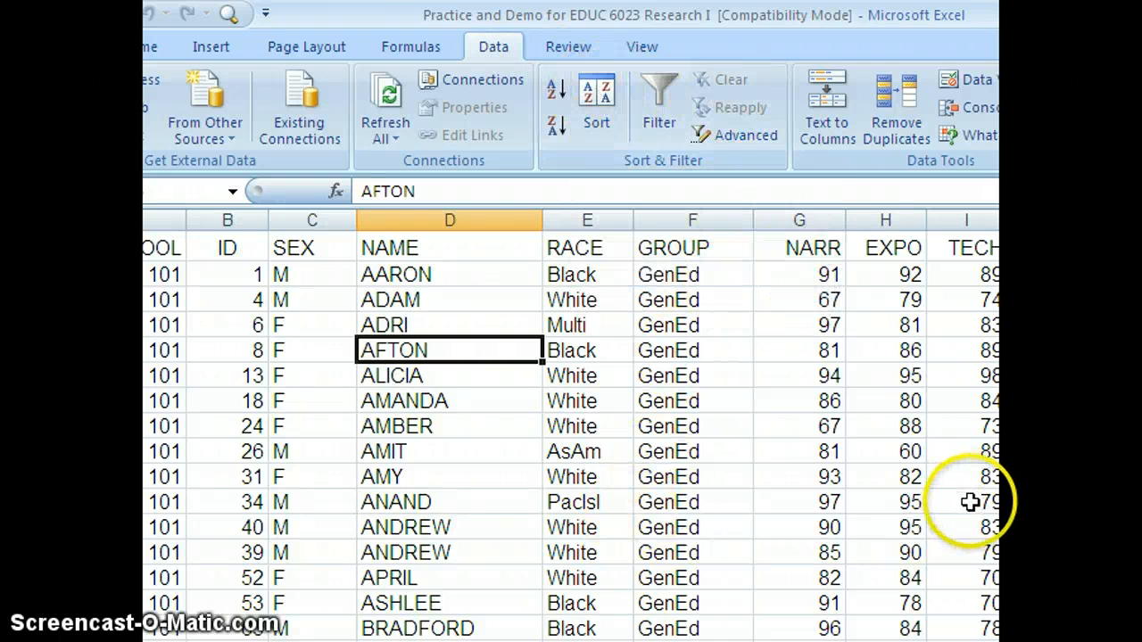
pyautogui.click(595, 89)
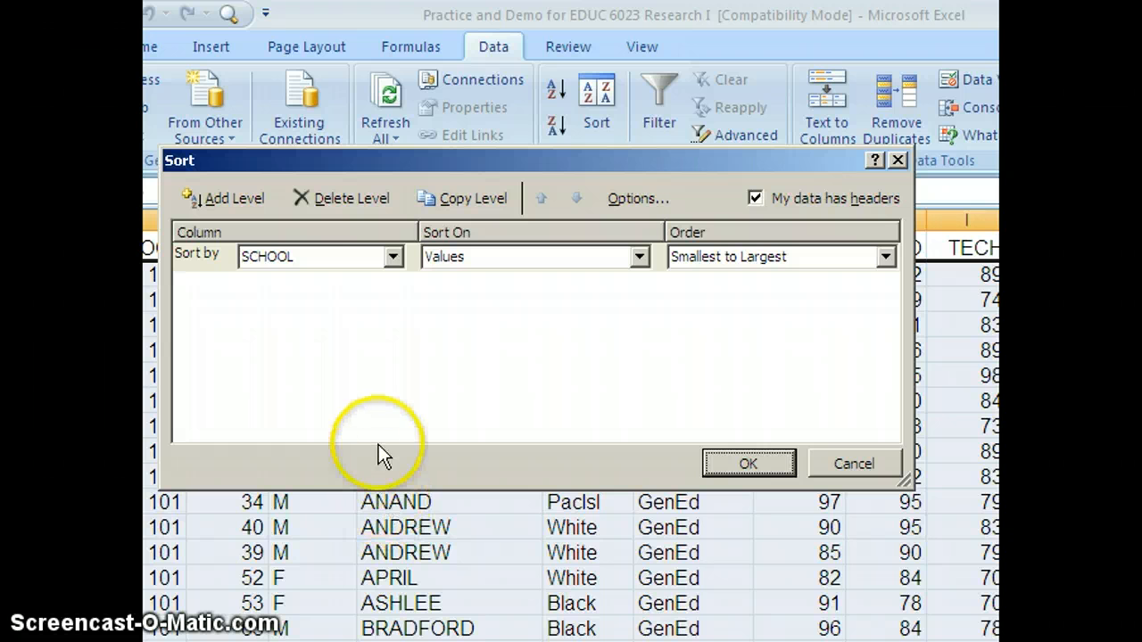
pyautogui.click(393, 257)
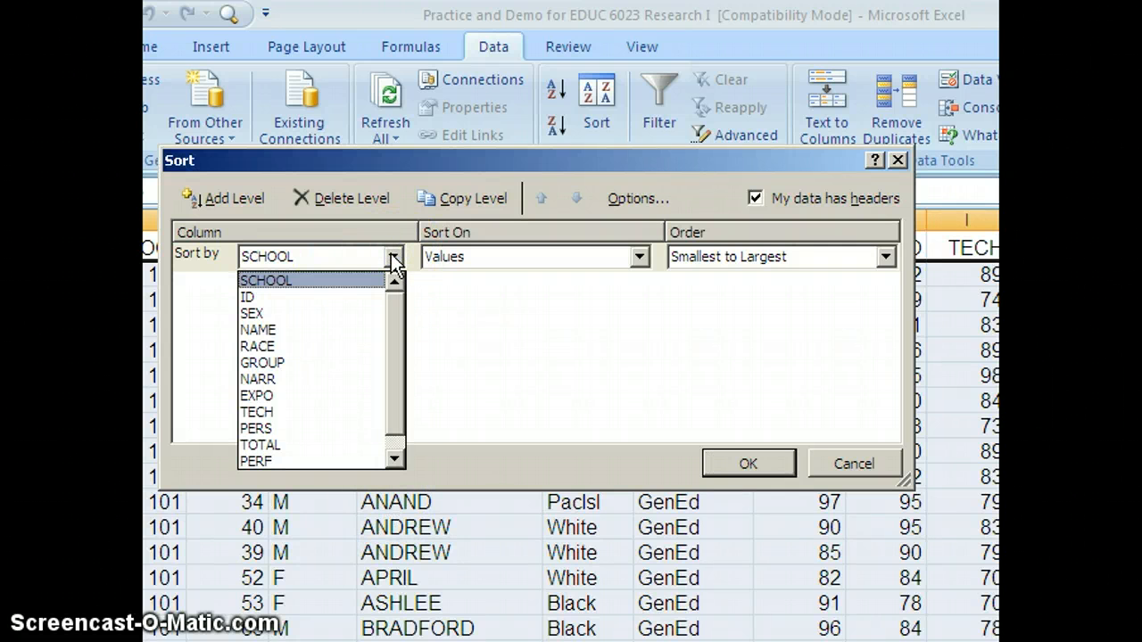
pyautogui.click(246, 298)
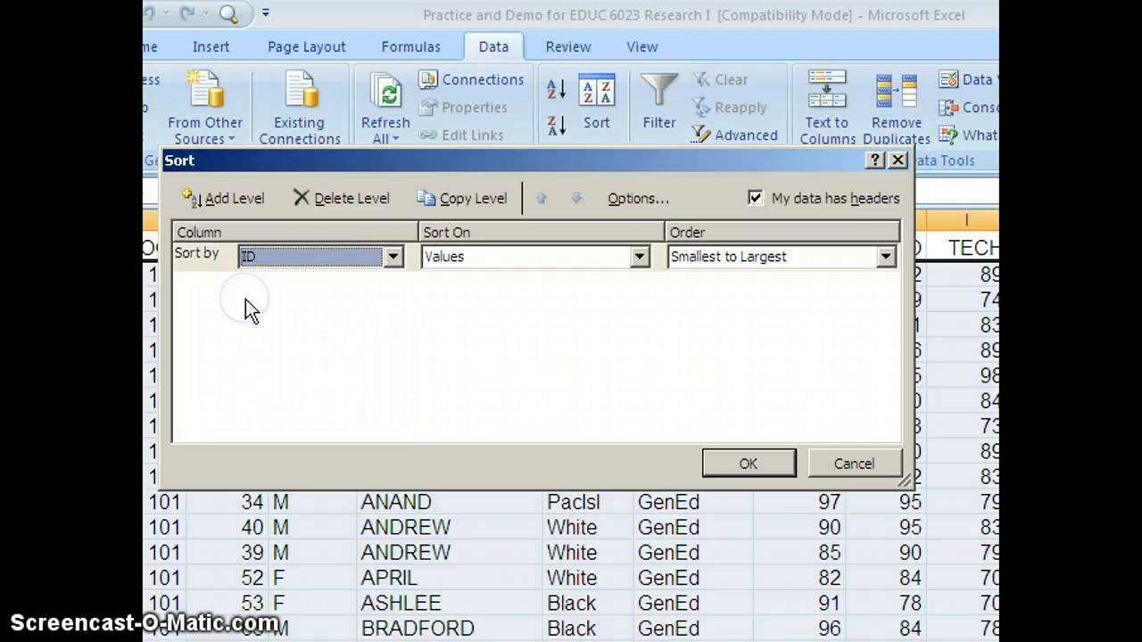
pyautogui.click(737, 461)
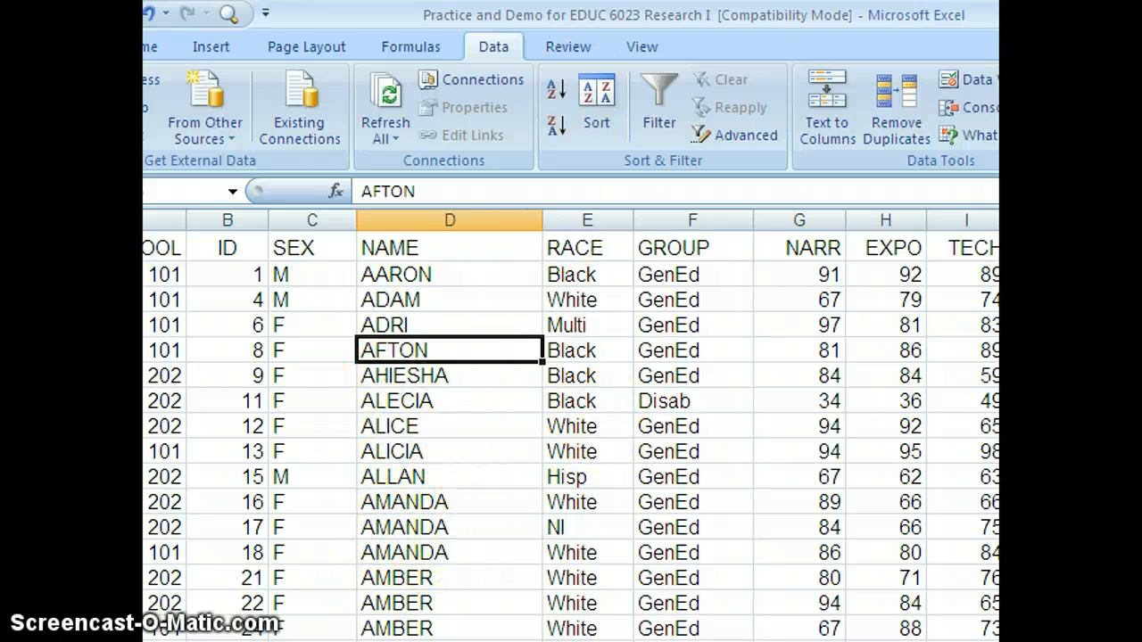
# Step: Sort the data by SEX, then by NAME, both A to Z
pyautogui.click(600, 97)
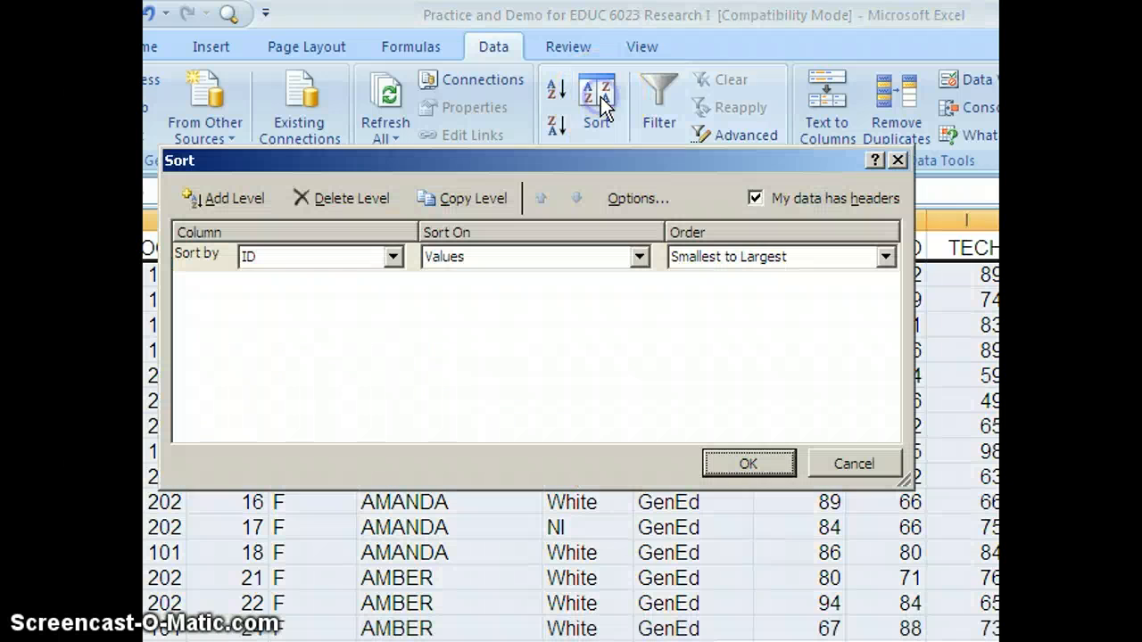
pyautogui.click(395, 256)
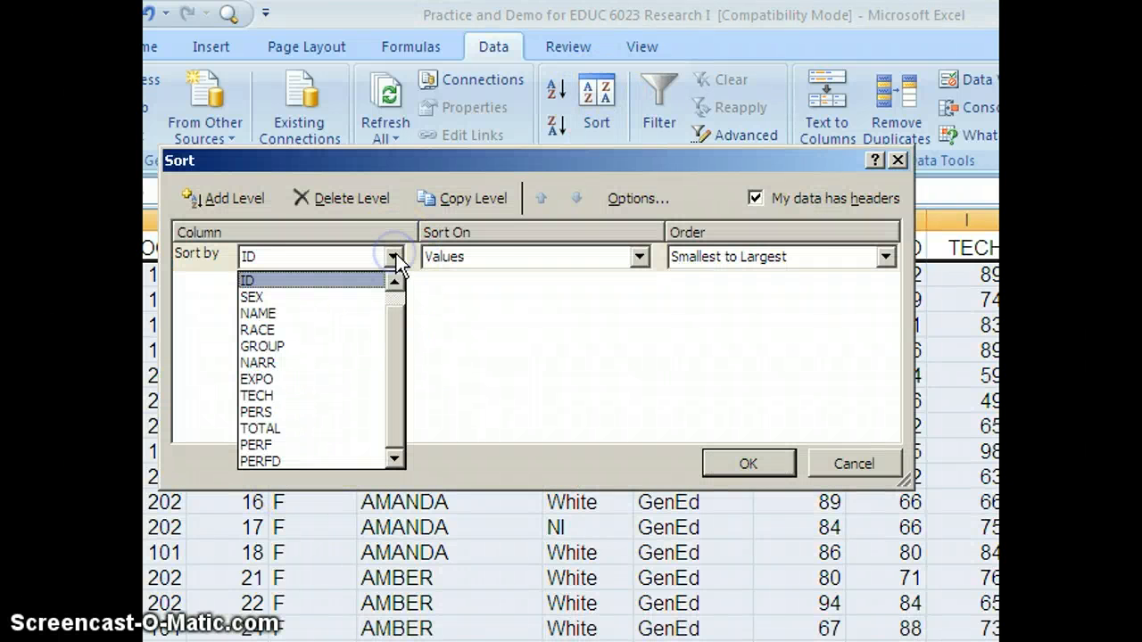
pyautogui.click(254, 298)
pyautogui.click(236, 199)
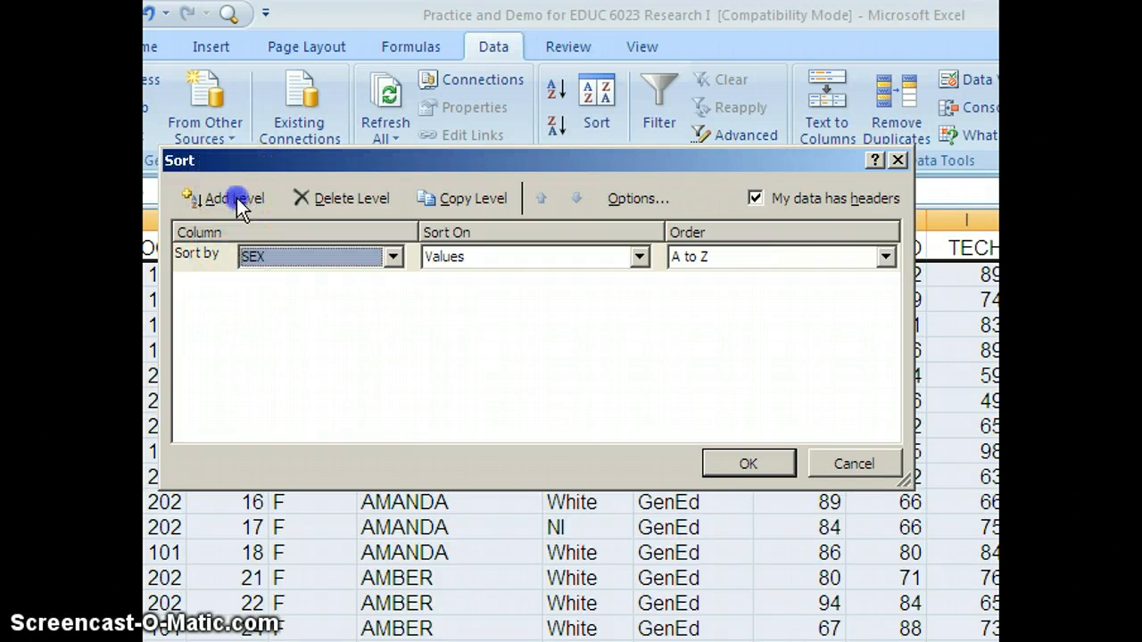
pyautogui.click(393, 286)
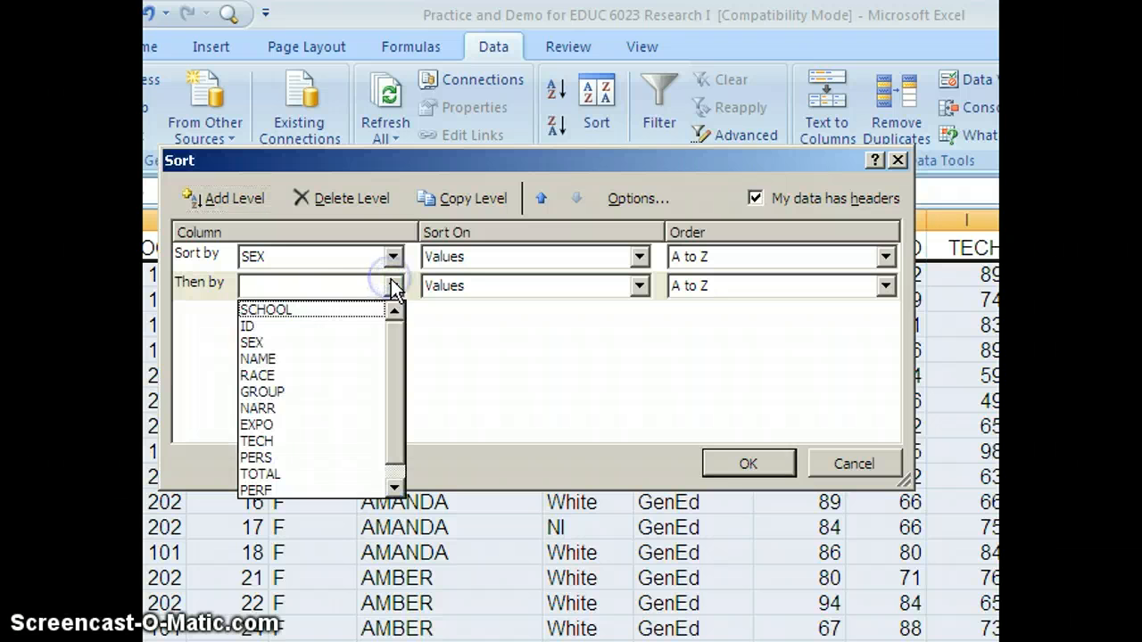
pyautogui.click(264, 366)
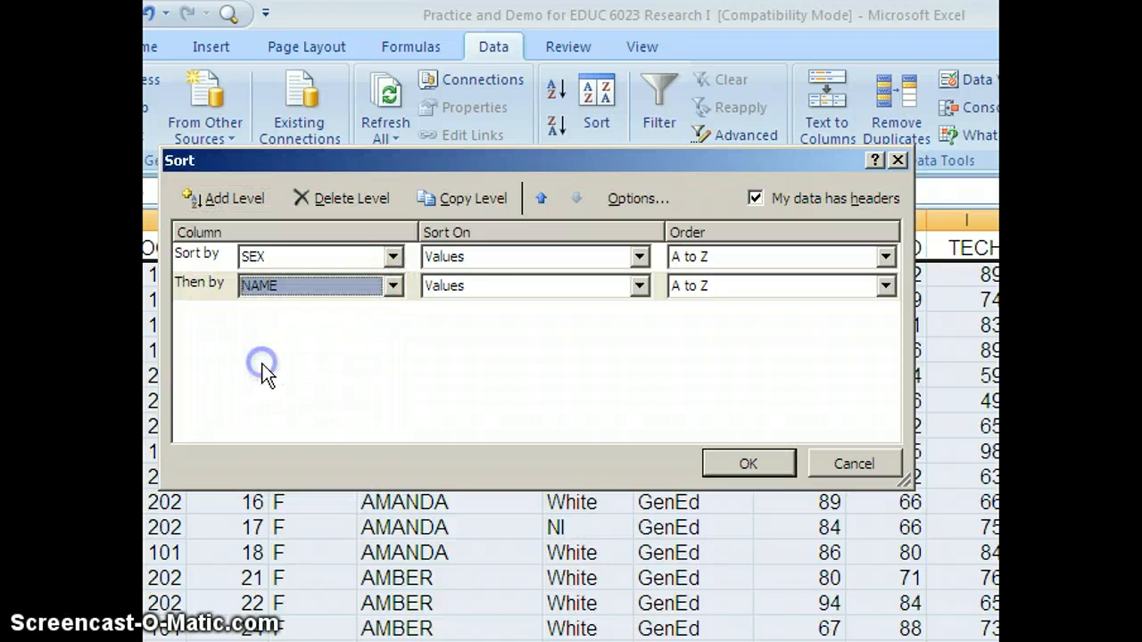
pyautogui.click(742, 463)
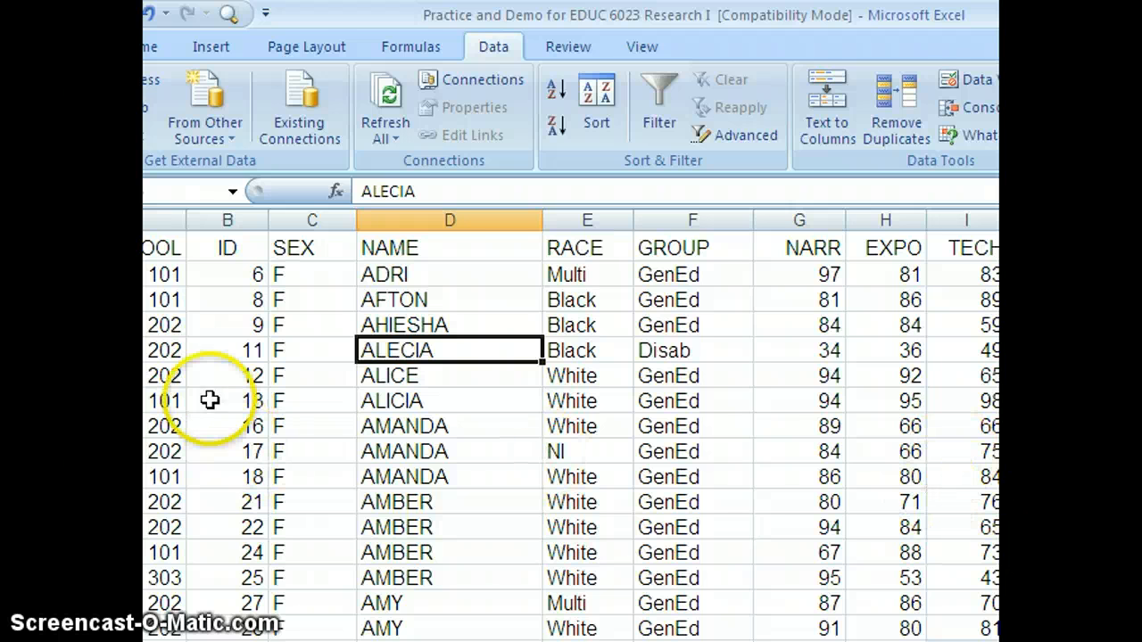
# Step: Scroll through the sorted records to examine where the female rows end and the male rows begin
pyautogui.click(292, 275)
pyautogui.click(291, 349)
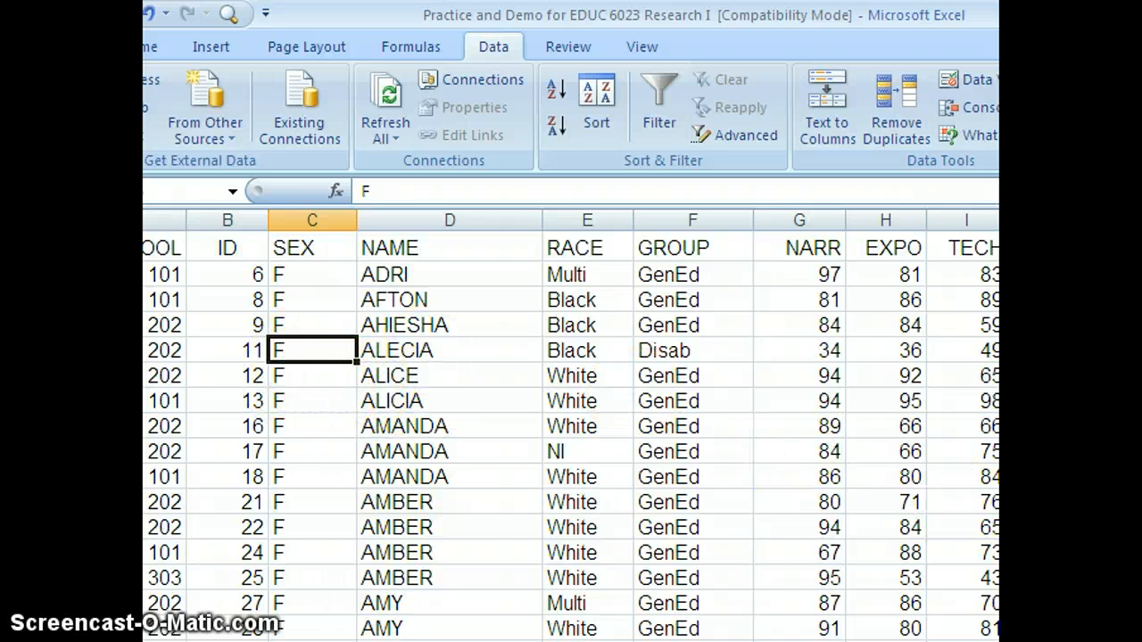
pyautogui.scroll(-20, 571, 437)
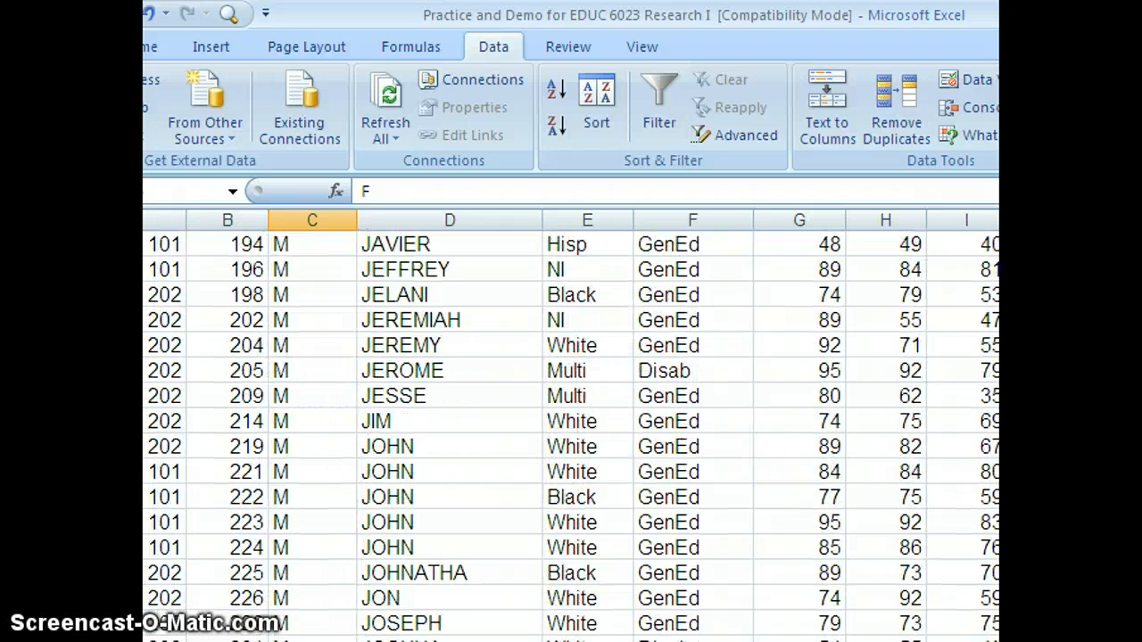
pyautogui.scroll(20, 571, 437)
pyautogui.scroll(-5, 571, 437)
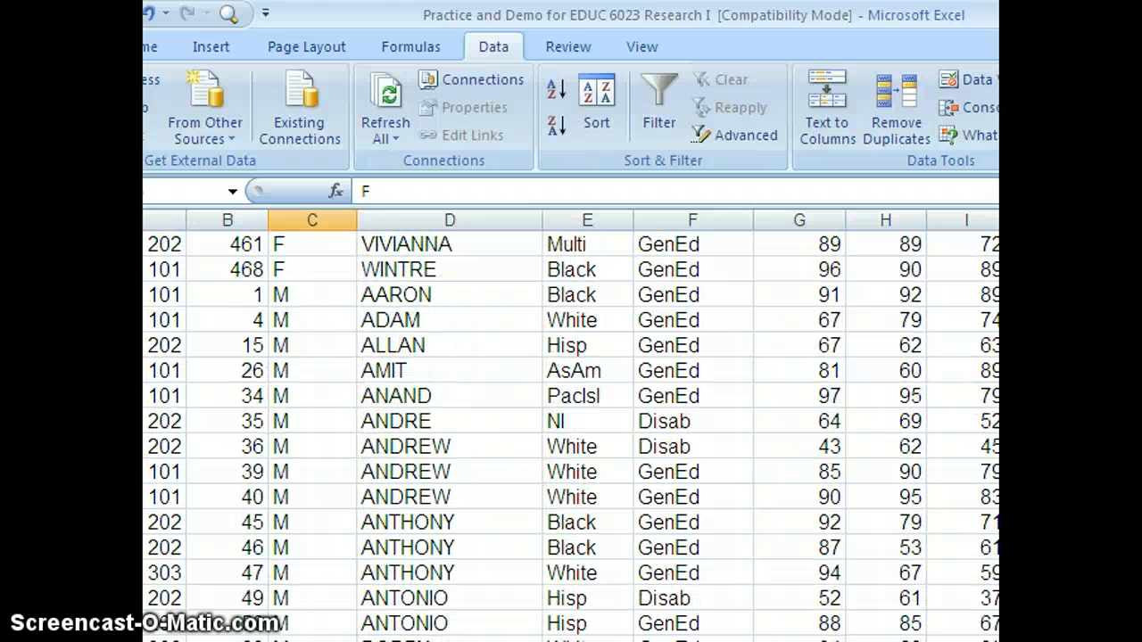
pyautogui.scroll(2, 571, 434)
pyautogui.scroll(-1, 740, 568)
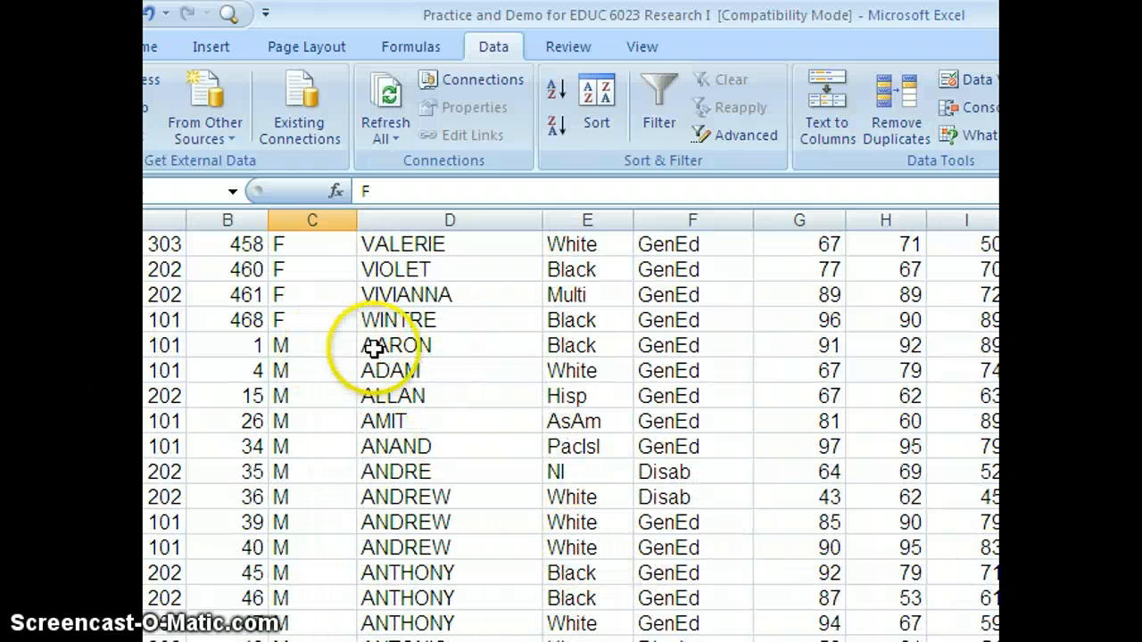
pyautogui.click(143, 345)
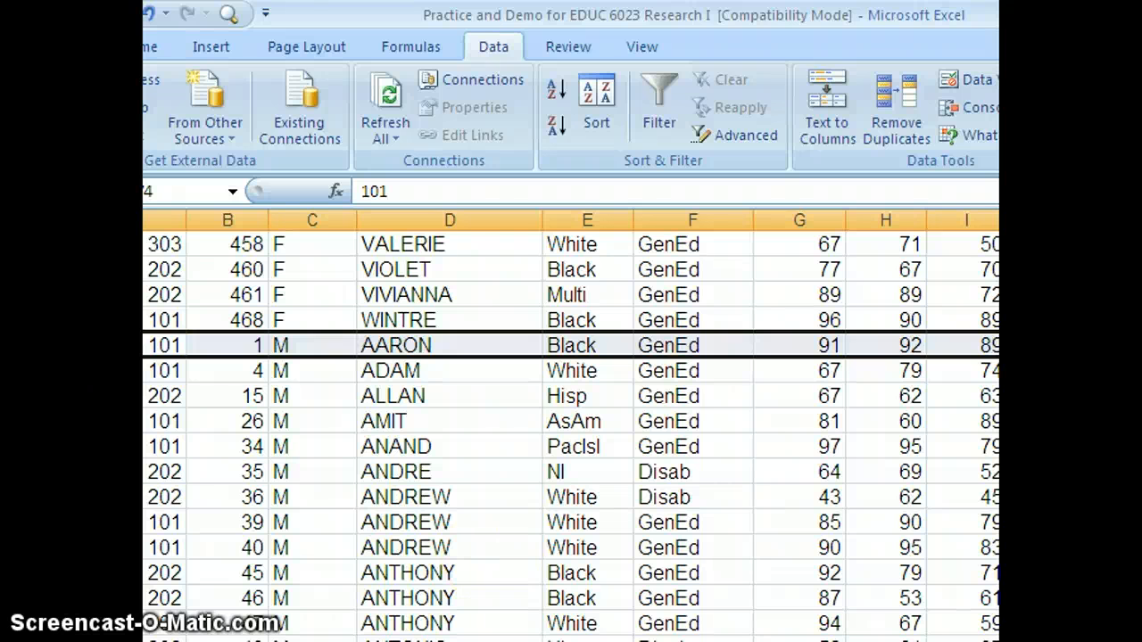
pyautogui.scroll(20, 571, 433)
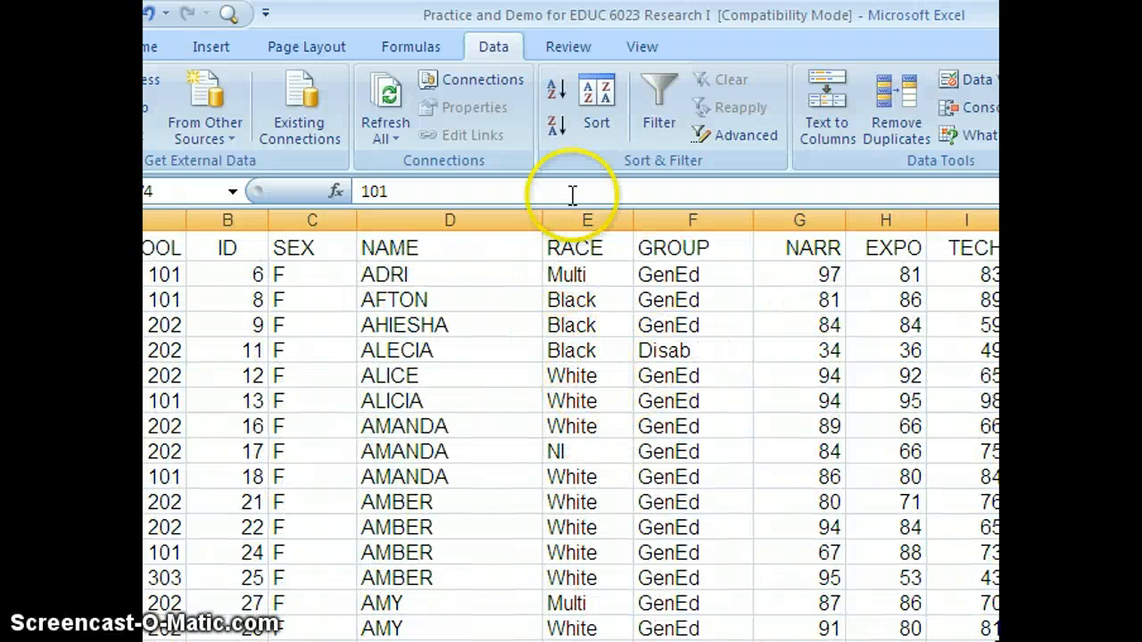
pyautogui.click(600, 98)
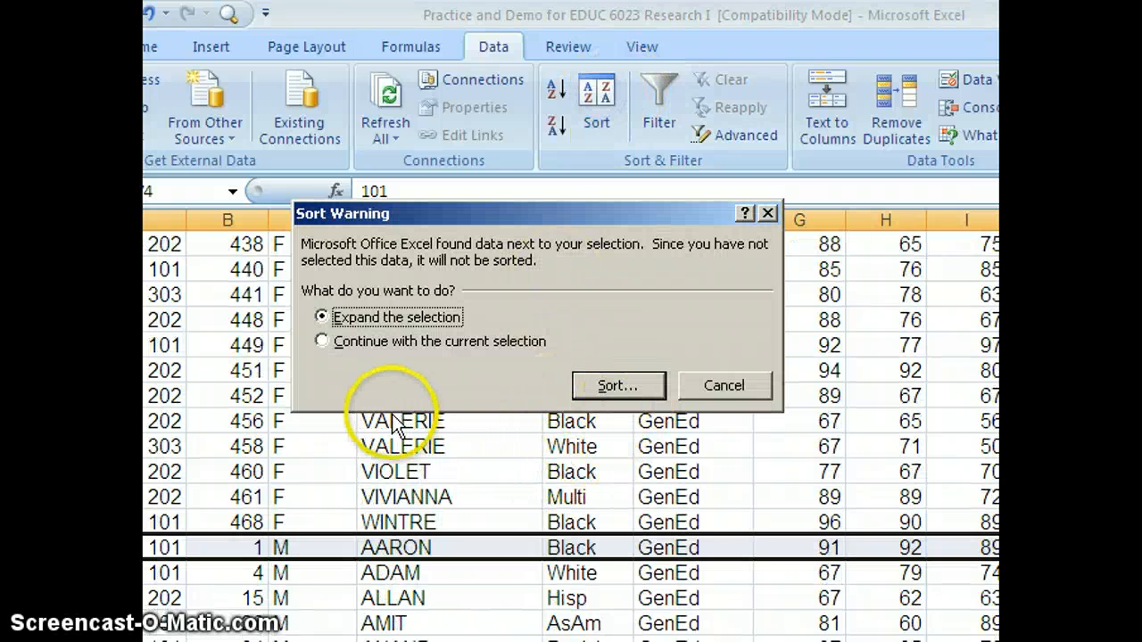
pyautogui.click(725, 389)
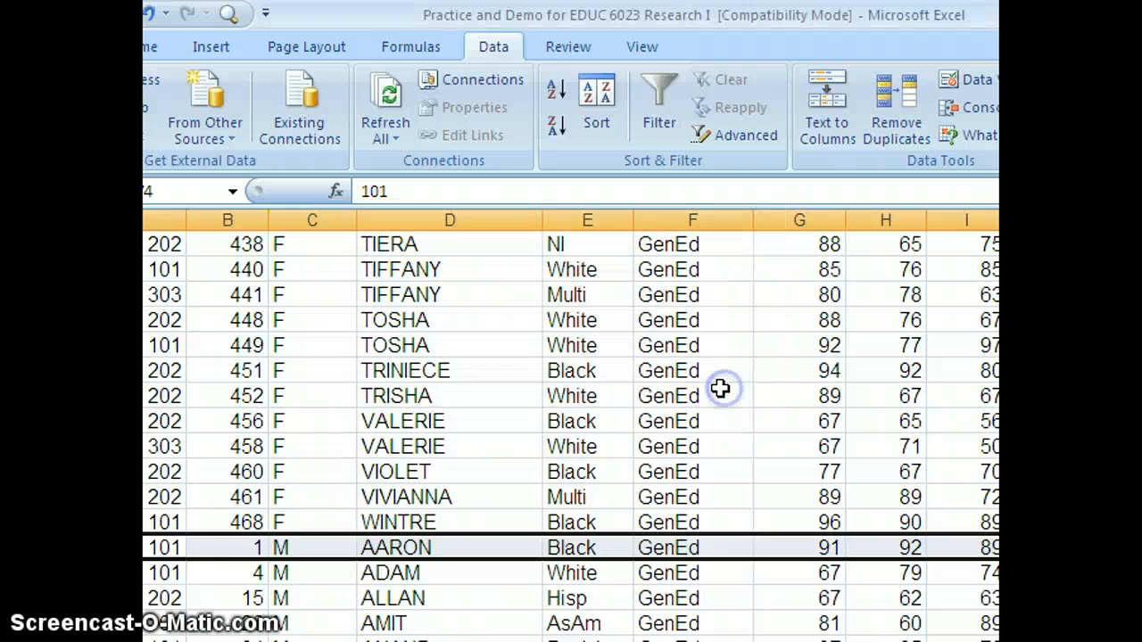
# Step: Sort the data by NAME alone, A to Z, removing the second sort level
pyautogui.click(665, 395)
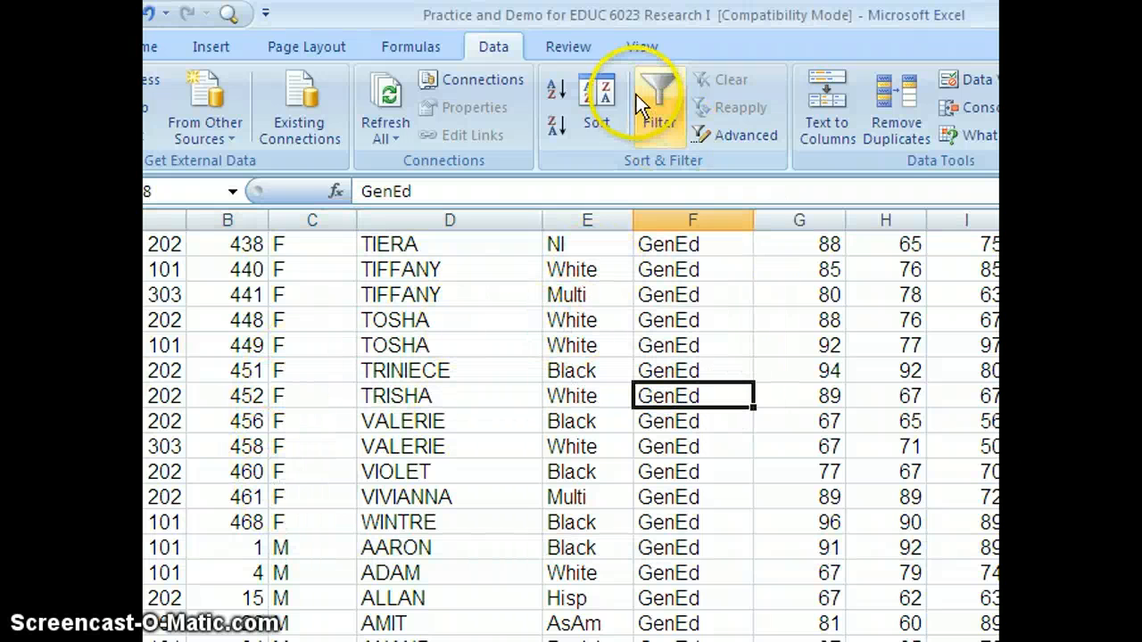
pyautogui.click(595, 100)
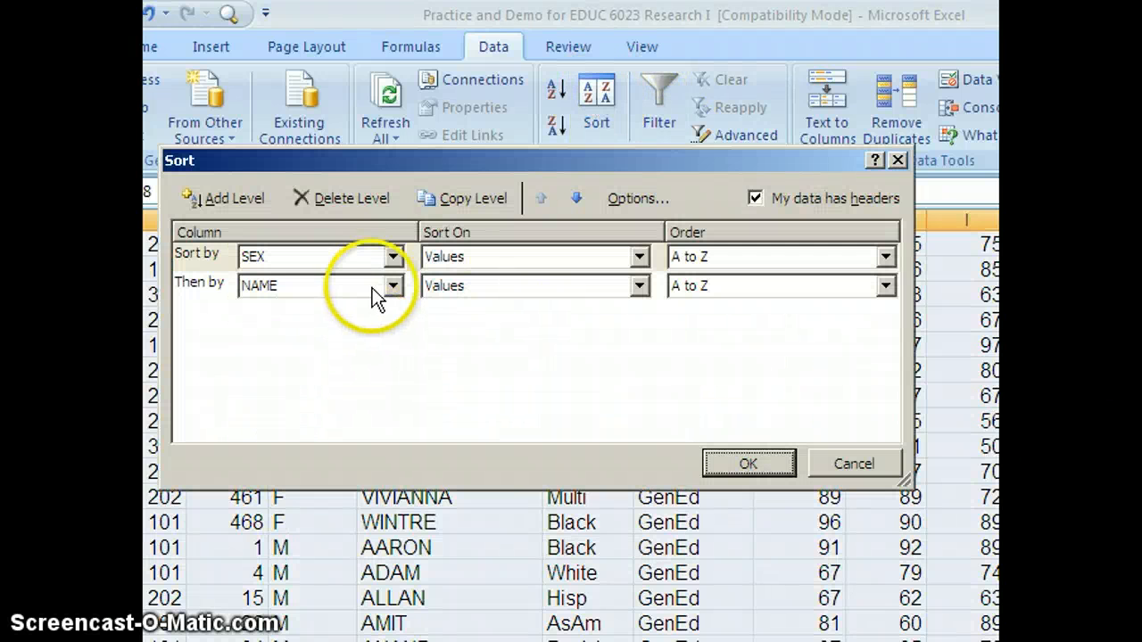
pyautogui.click(393, 257)
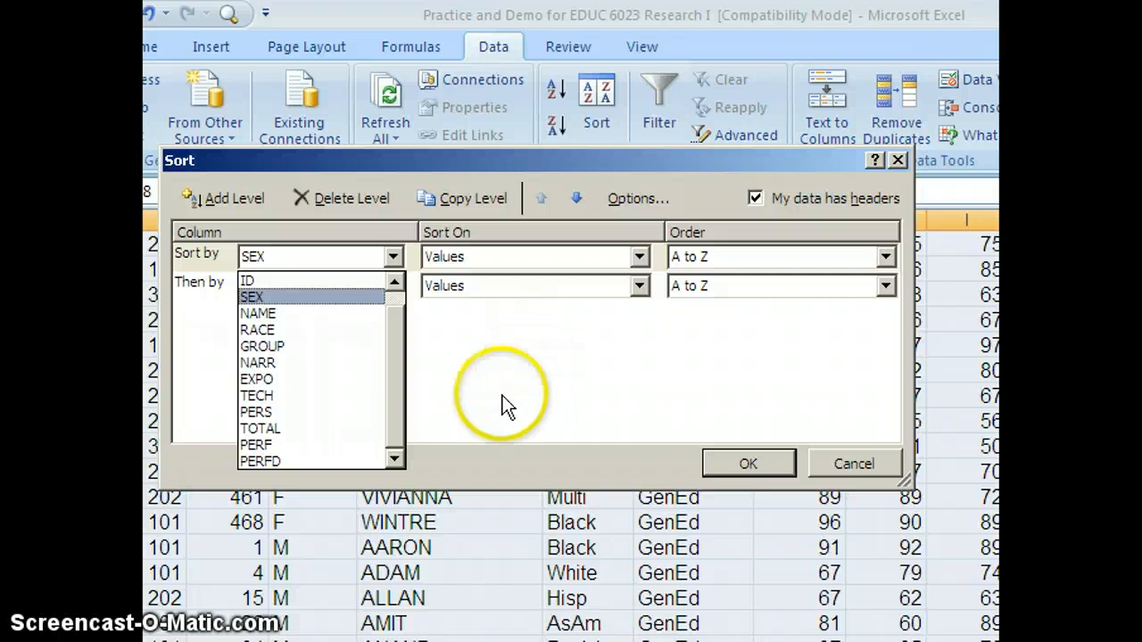
pyautogui.click(257, 316)
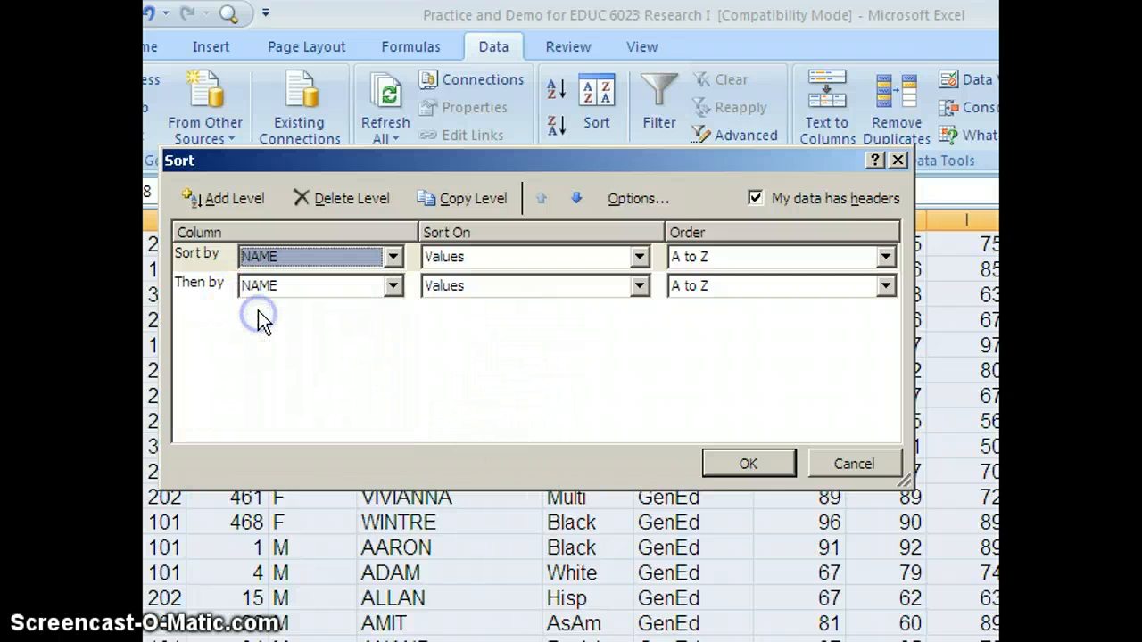
pyautogui.click(393, 285)
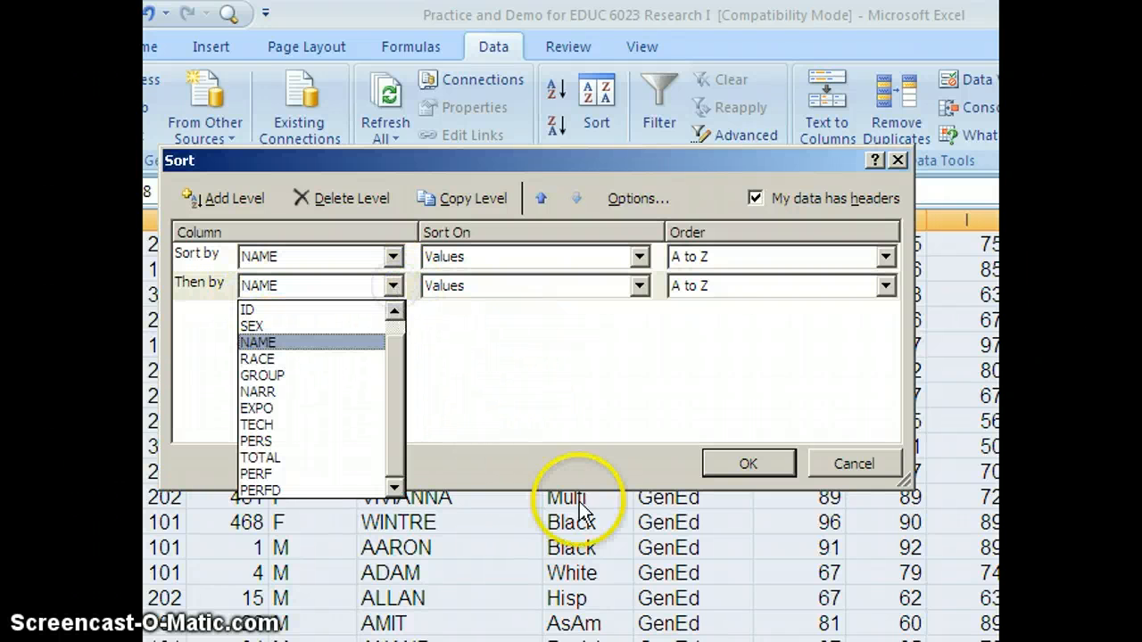
pyautogui.click(734, 456)
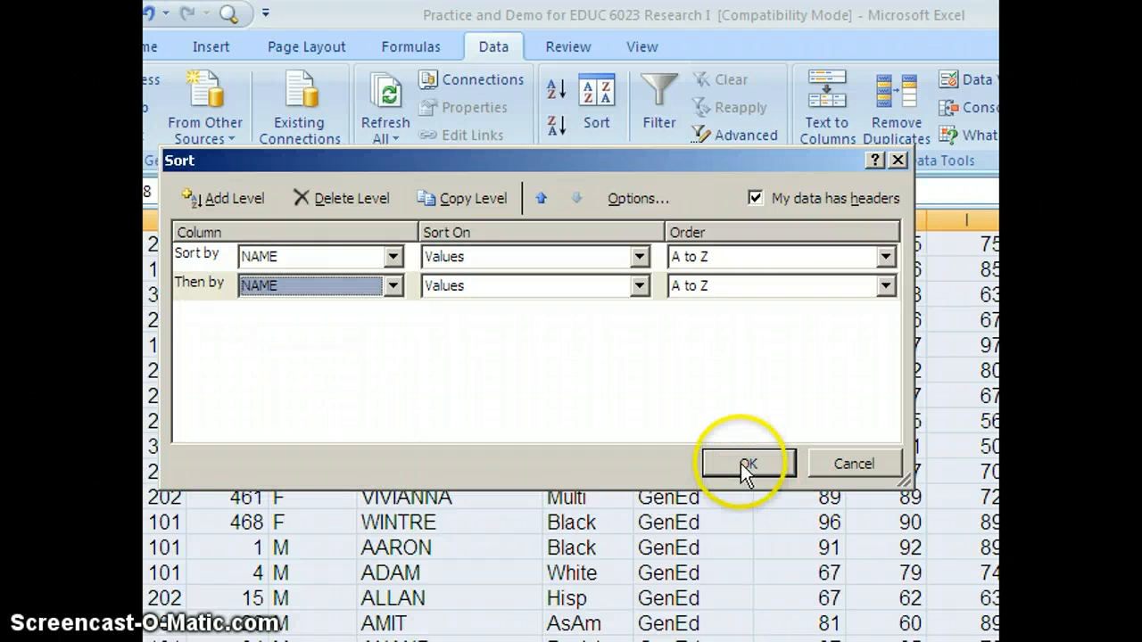
pyautogui.click(696, 533)
pyautogui.click(397, 325)
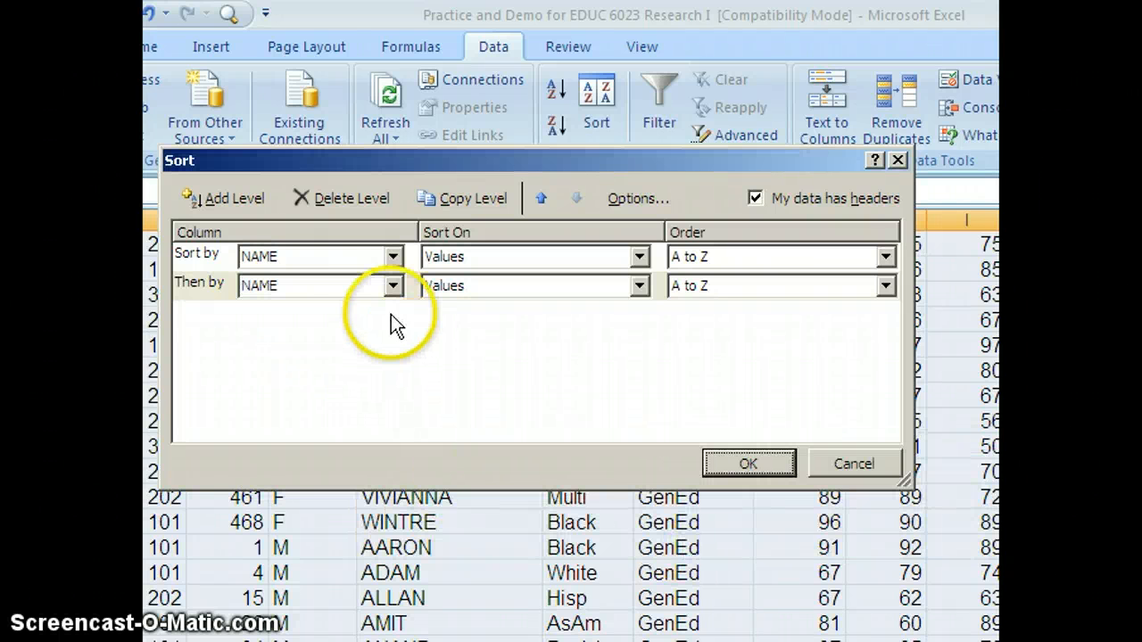
pyautogui.click(392, 285)
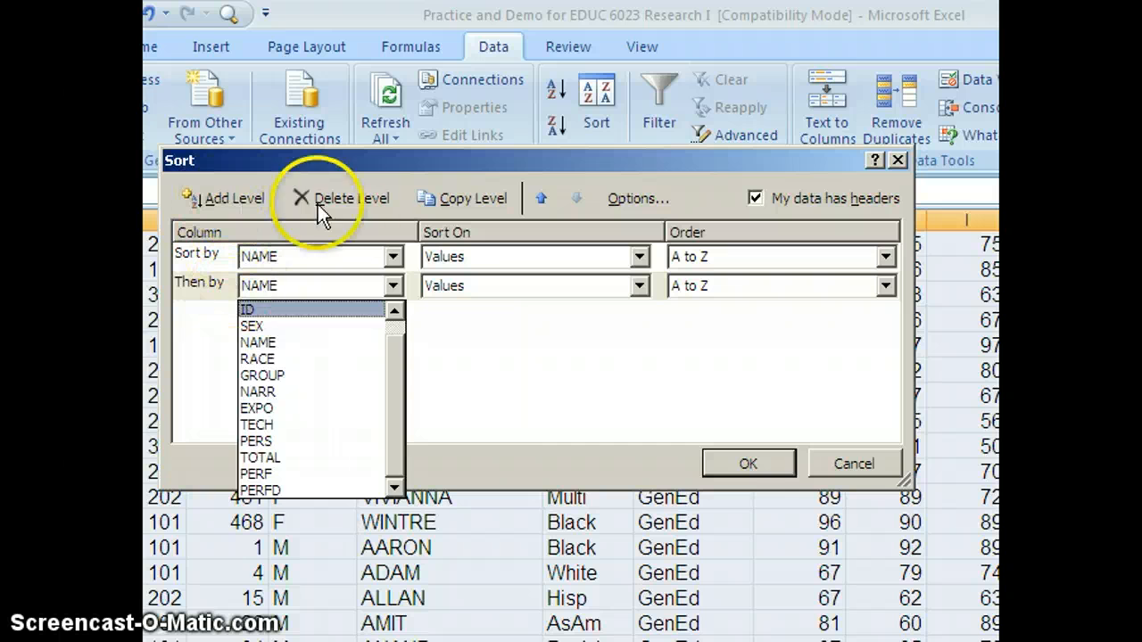
pyautogui.click(368, 195)
pyautogui.click(735, 459)
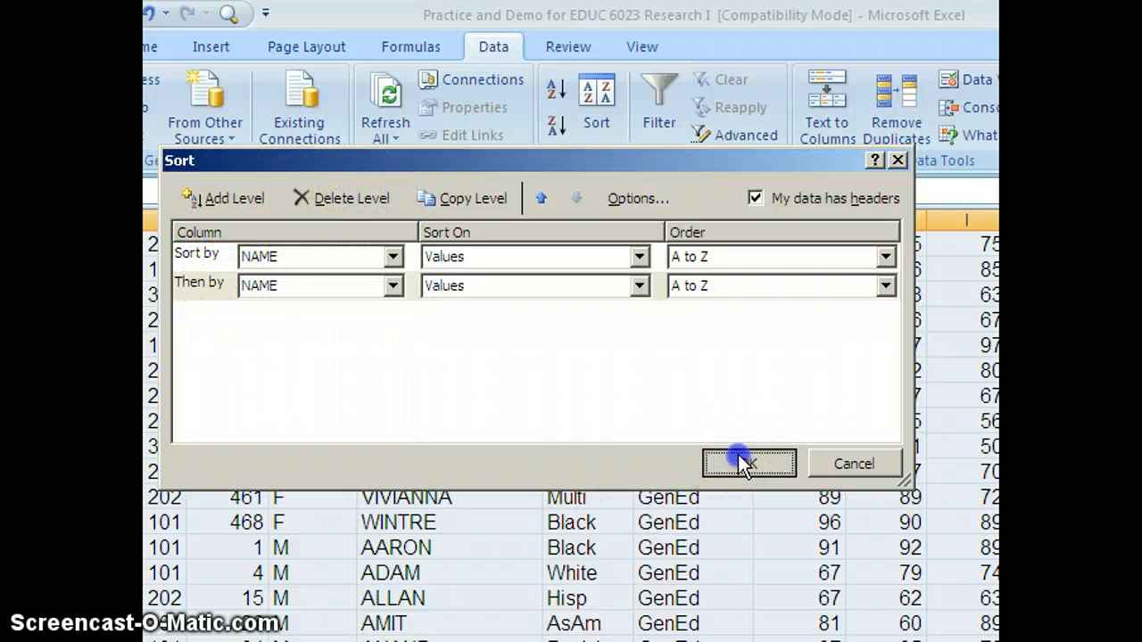
pyautogui.click(691, 531)
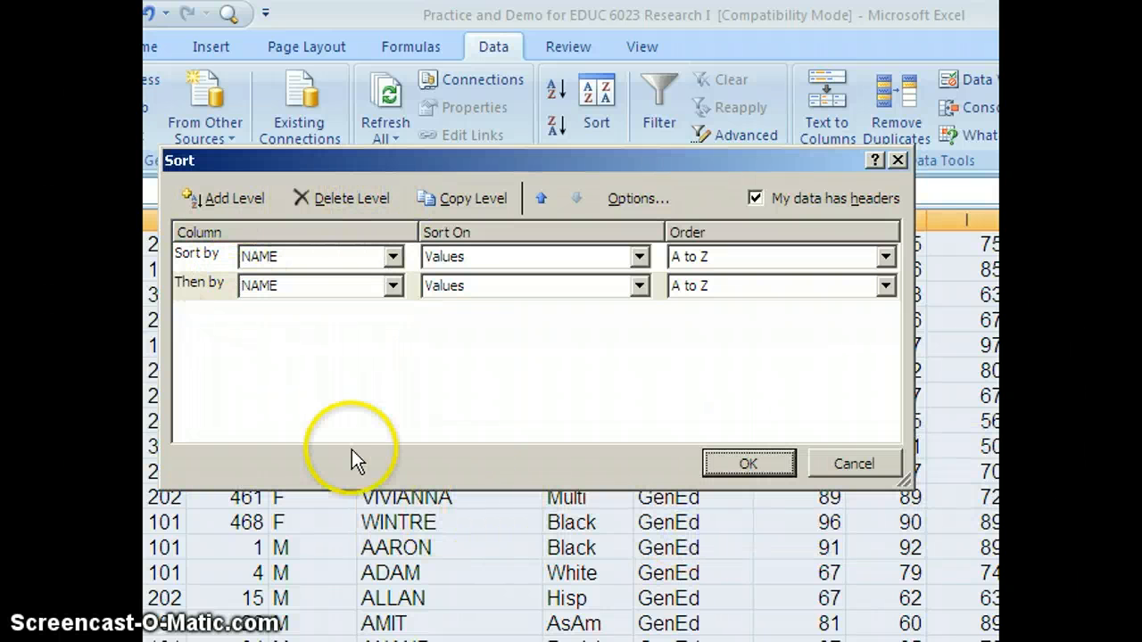
pyautogui.click(391, 286)
pyautogui.click(351, 202)
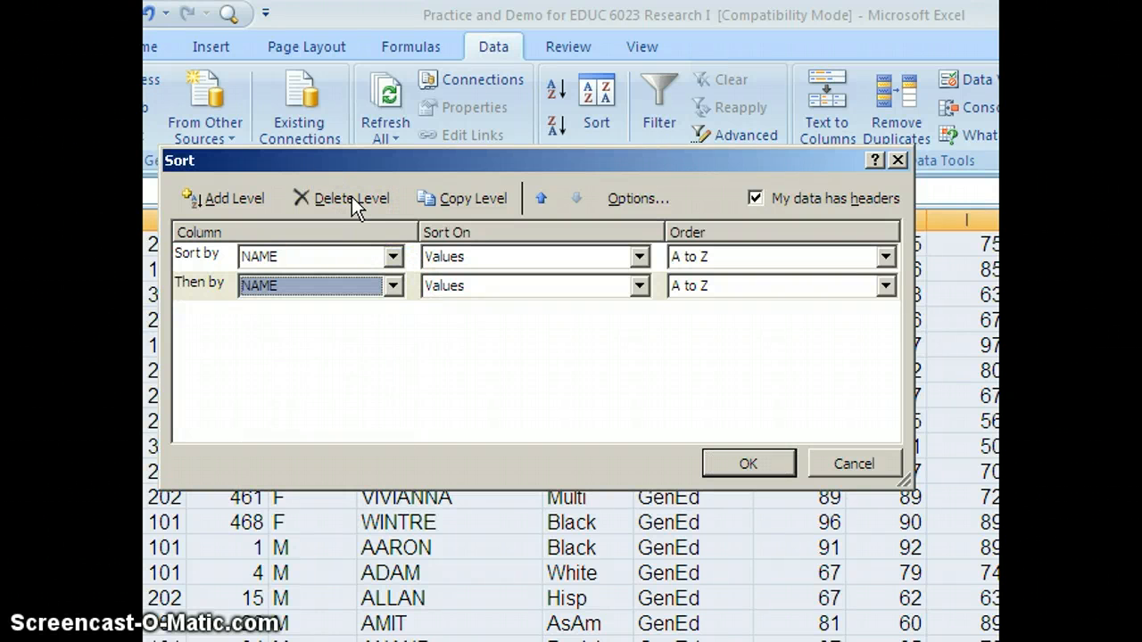
pyautogui.click(351, 198)
pyautogui.click(746, 464)
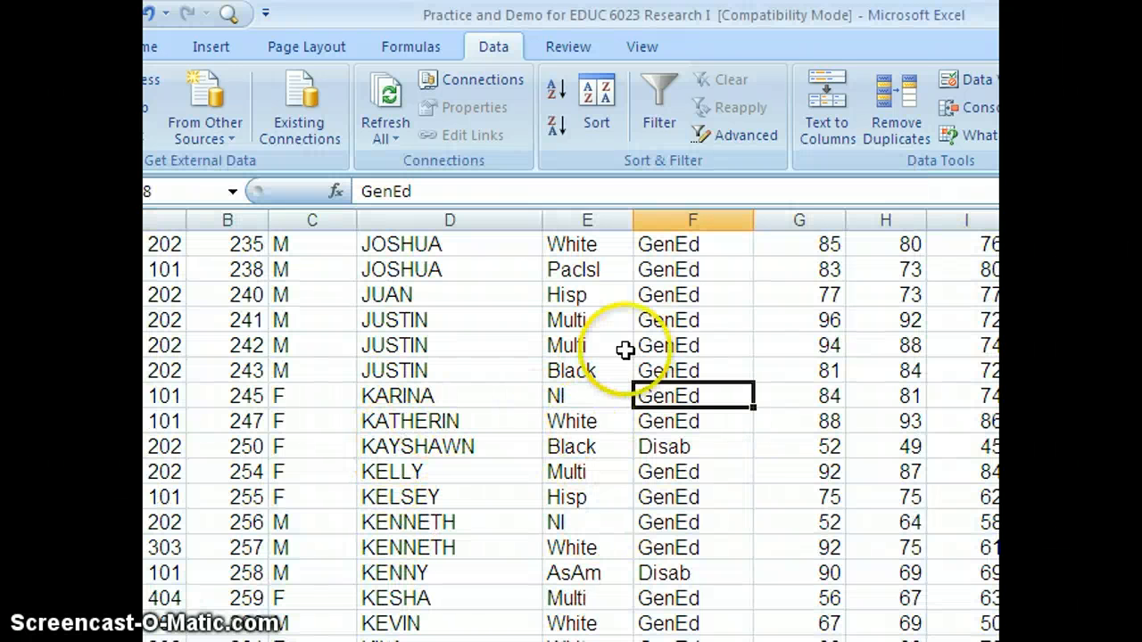
# Step: Start a new sort with SCHOOL, smallest to largest, as the first level and add a second level
pyautogui.click(597, 99)
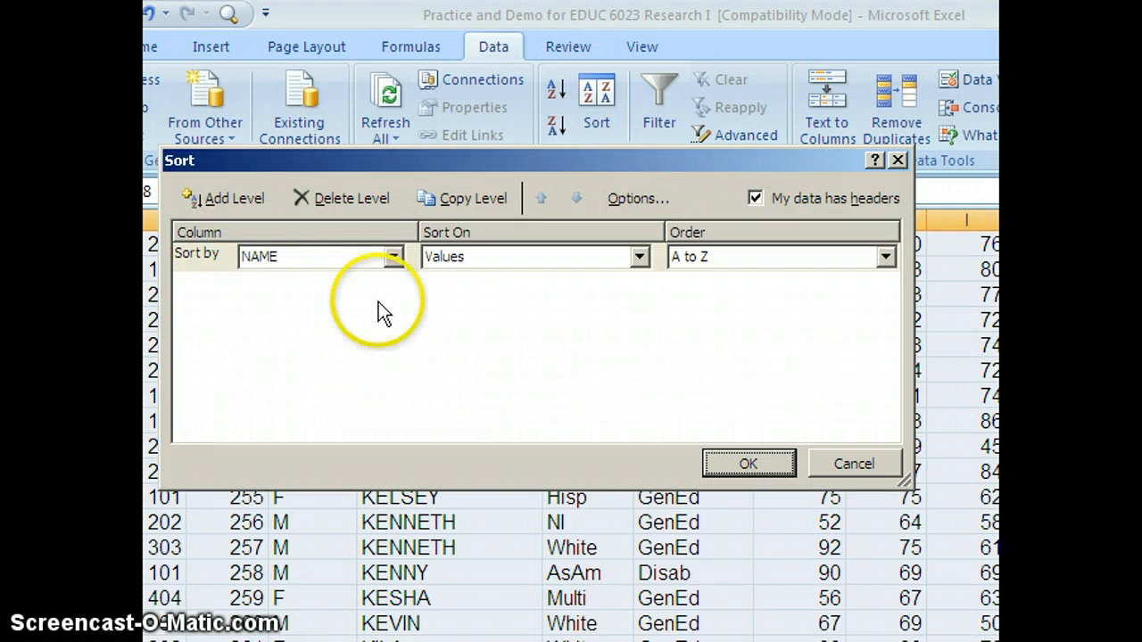
pyautogui.click(393, 256)
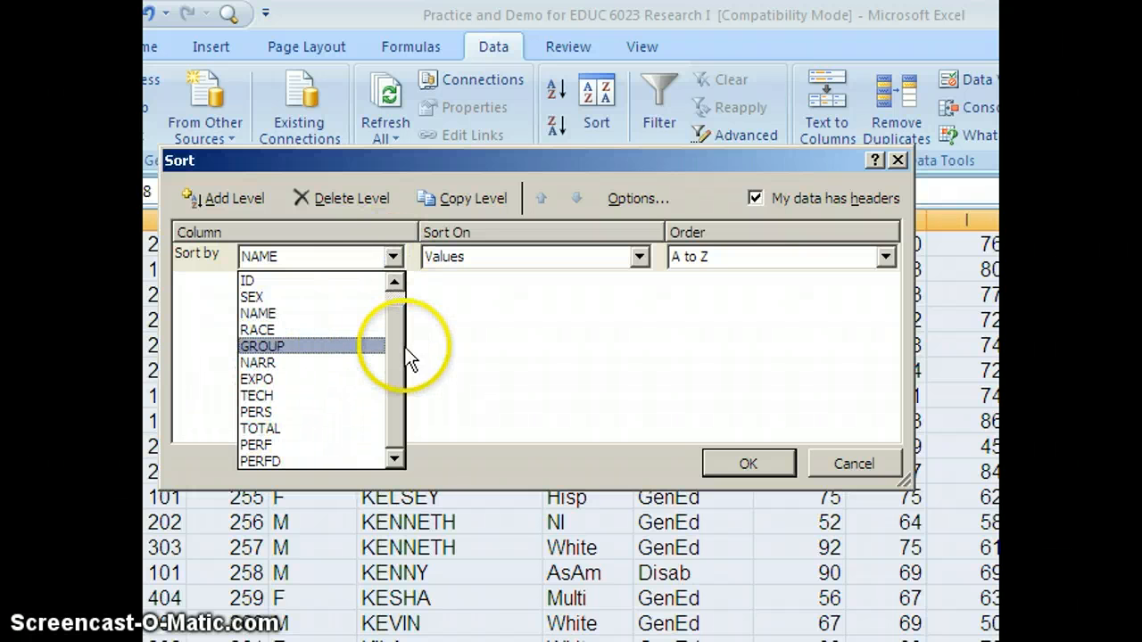
pyautogui.click(398, 296)
pyautogui.click(264, 282)
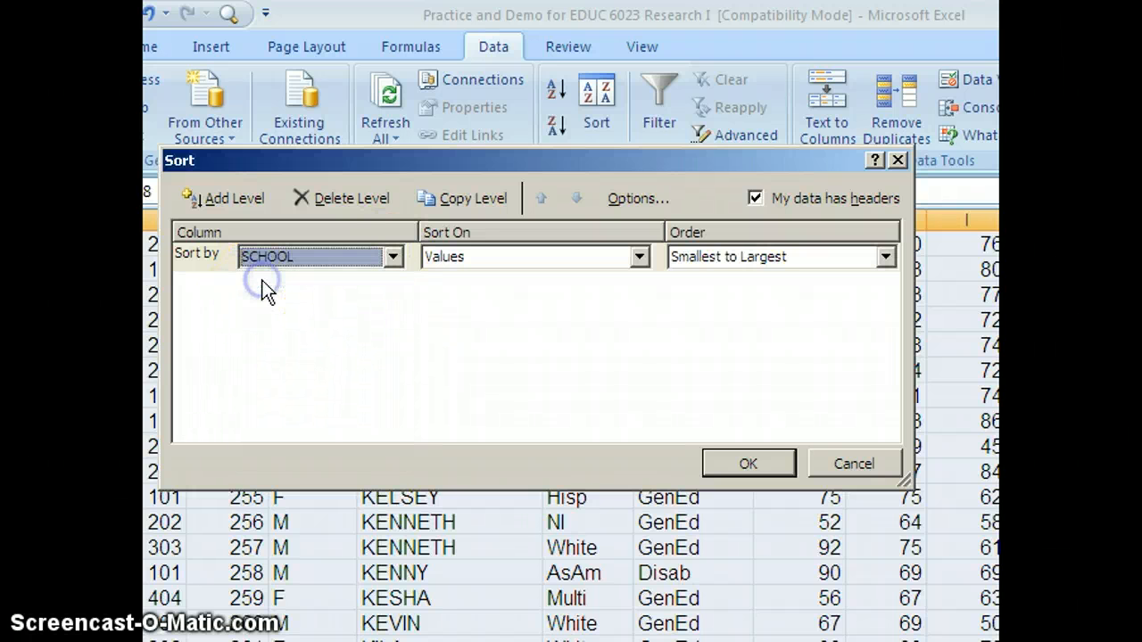
pyautogui.click(393, 257)
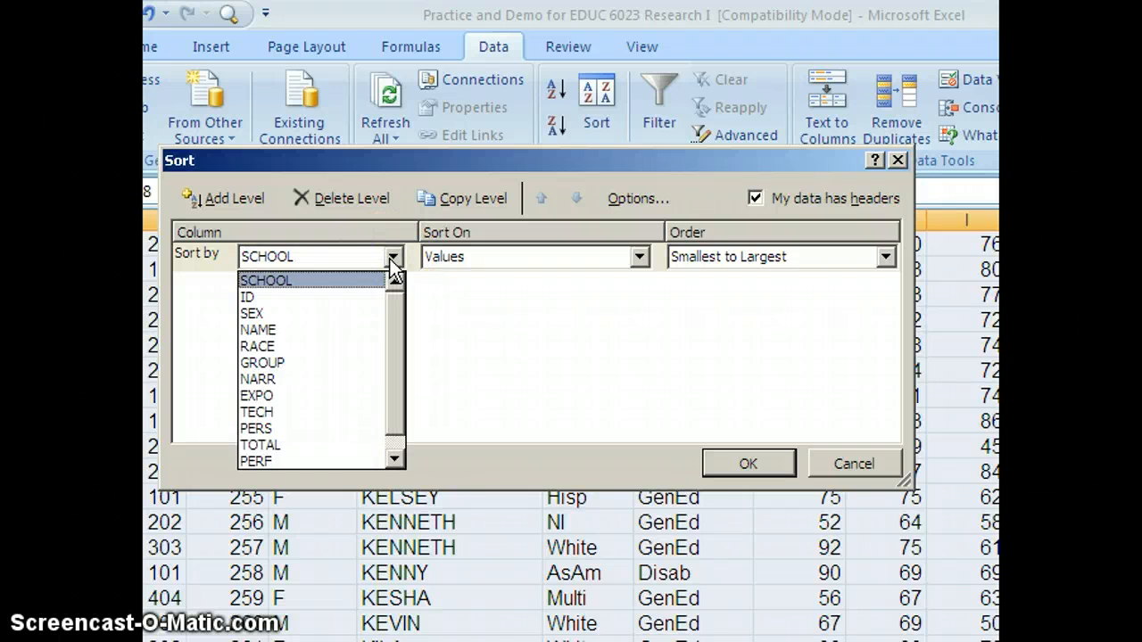
pyautogui.click(266, 348)
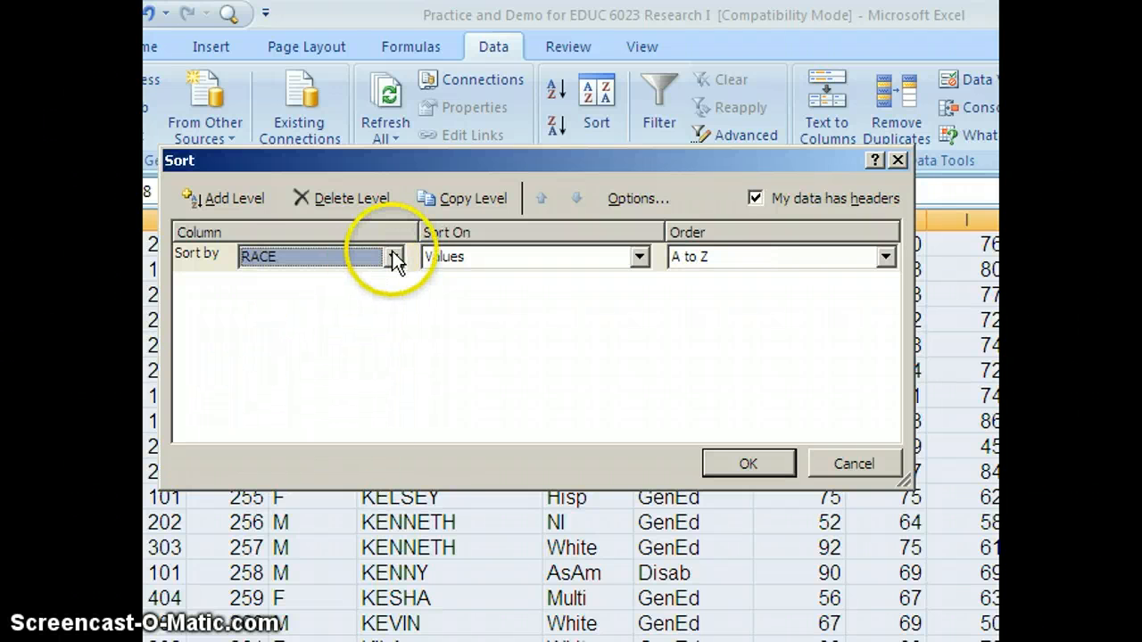
pyautogui.click(229, 199)
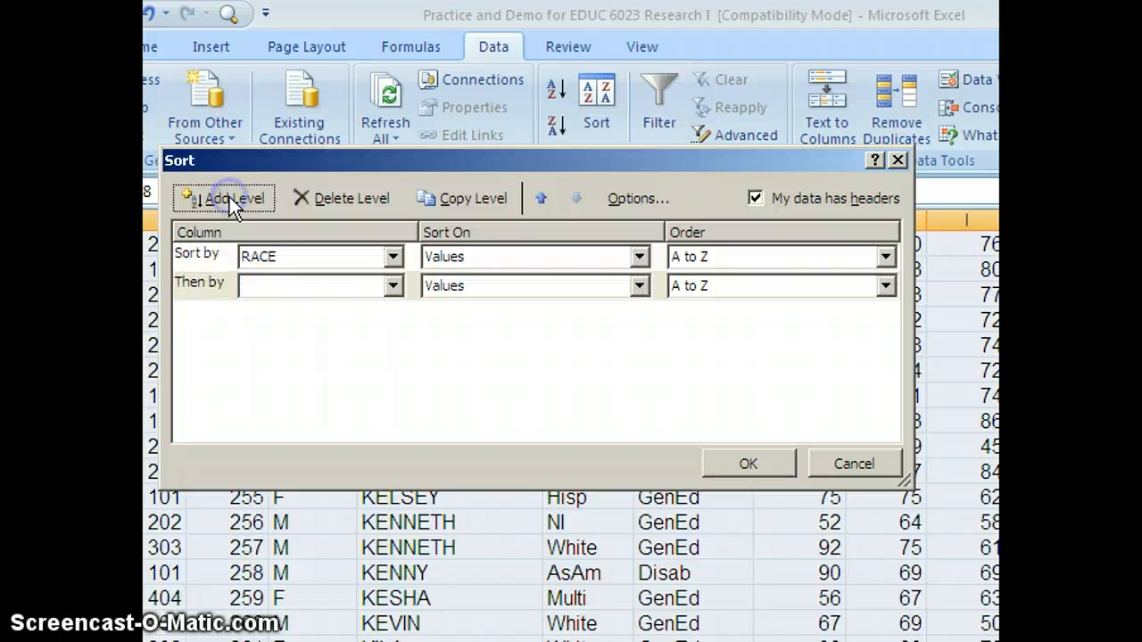
pyautogui.click(392, 257)
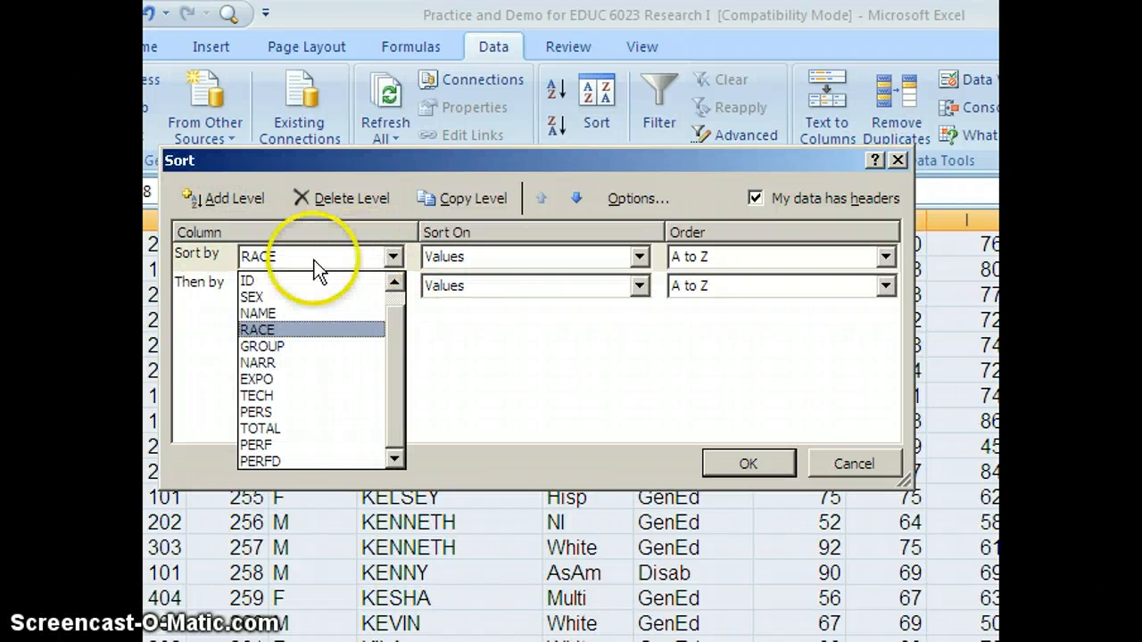
pyautogui.click(393, 280)
pyautogui.click(266, 281)
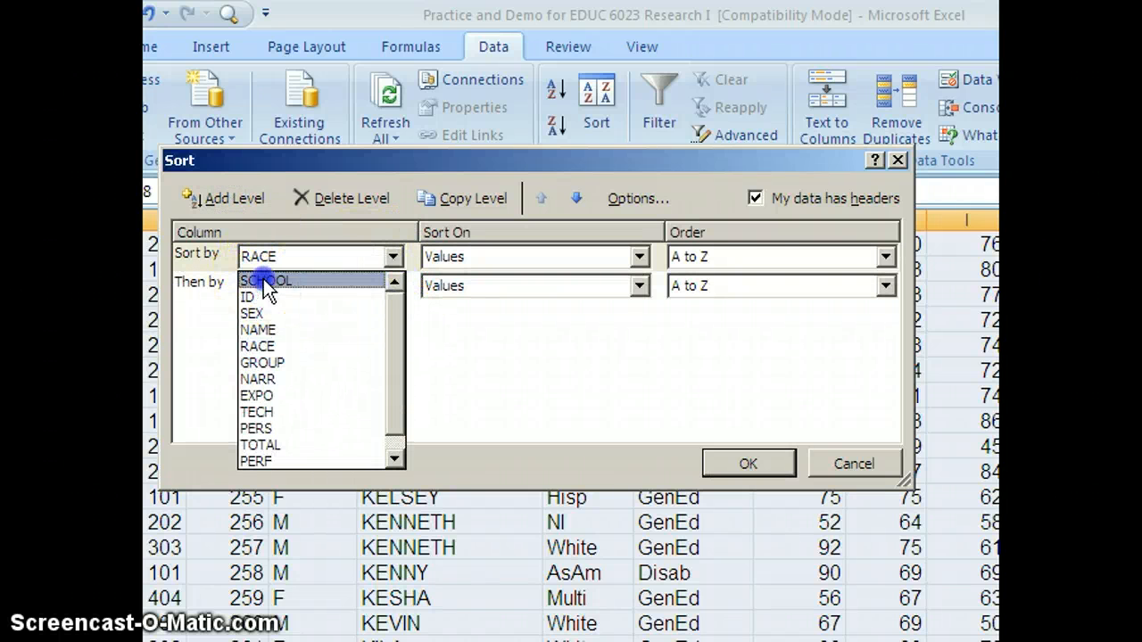
# Step: Set the next sort levels to RACE and then NAME, both A to Z, and apply the three-level sort
pyautogui.click(393, 286)
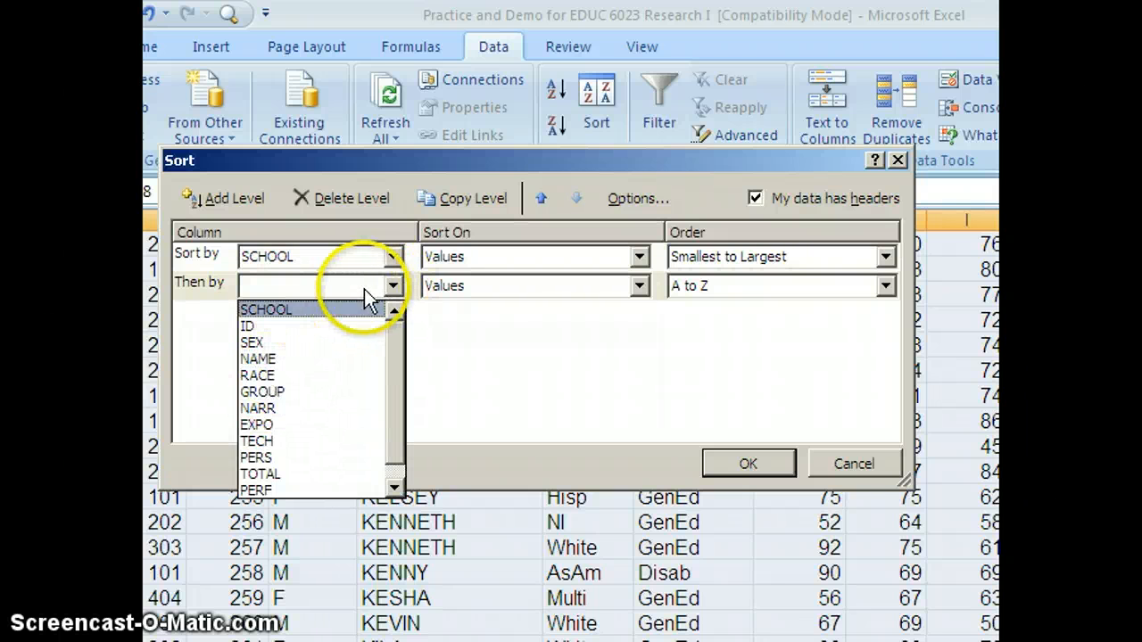
pyautogui.click(294, 286)
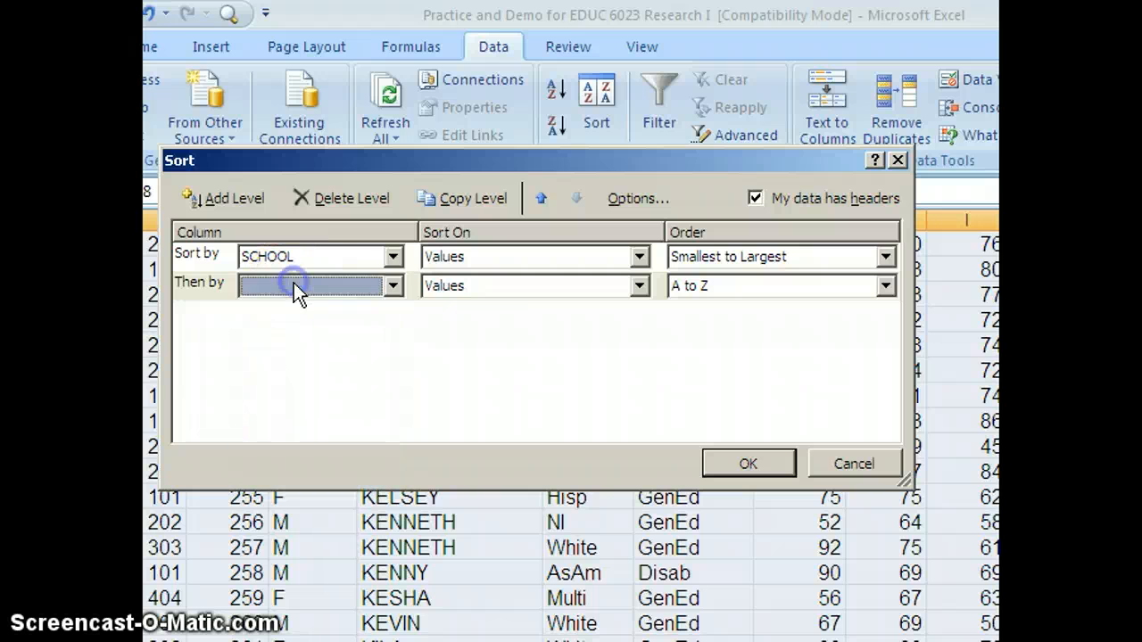
pyautogui.click(390, 285)
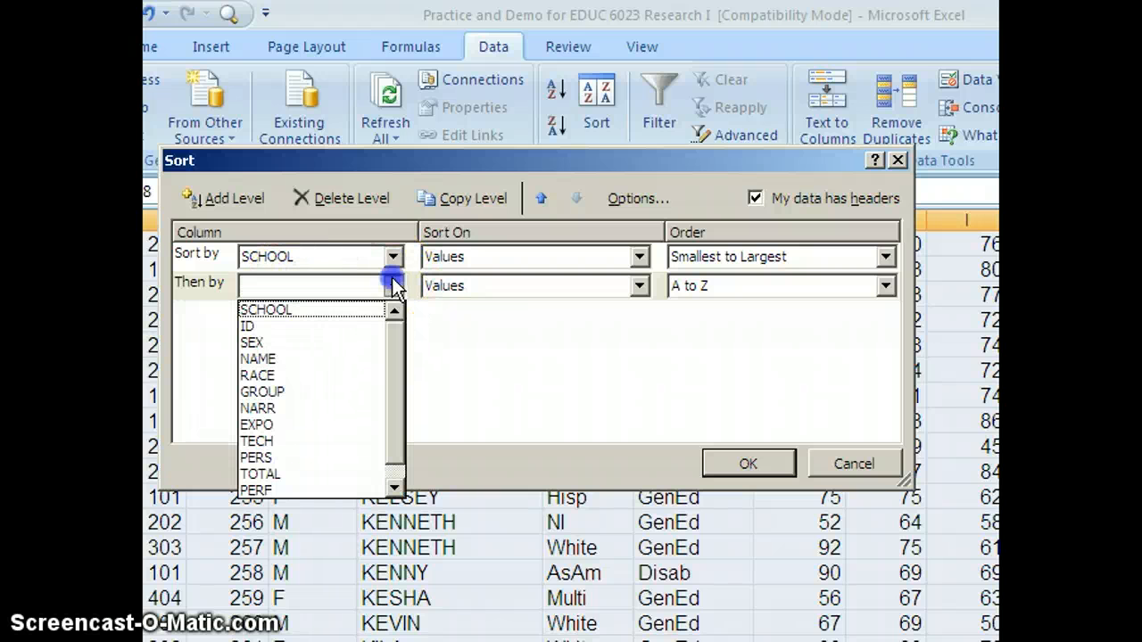
pyautogui.click(264, 372)
pyautogui.click(234, 198)
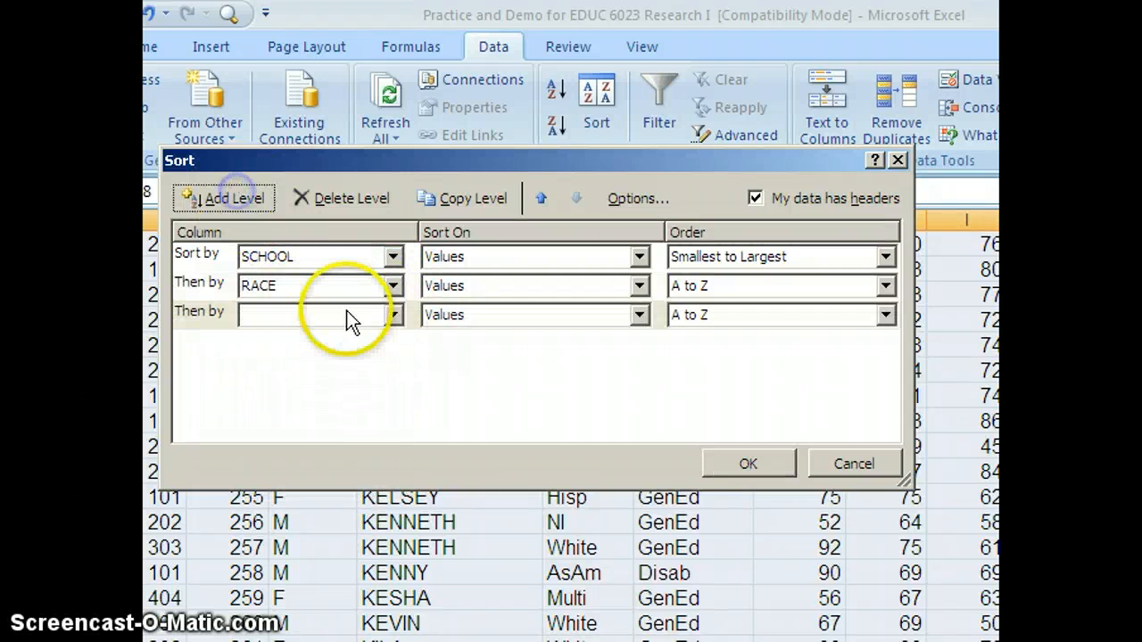
pyautogui.click(392, 314)
pyautogui.click(258, 388)
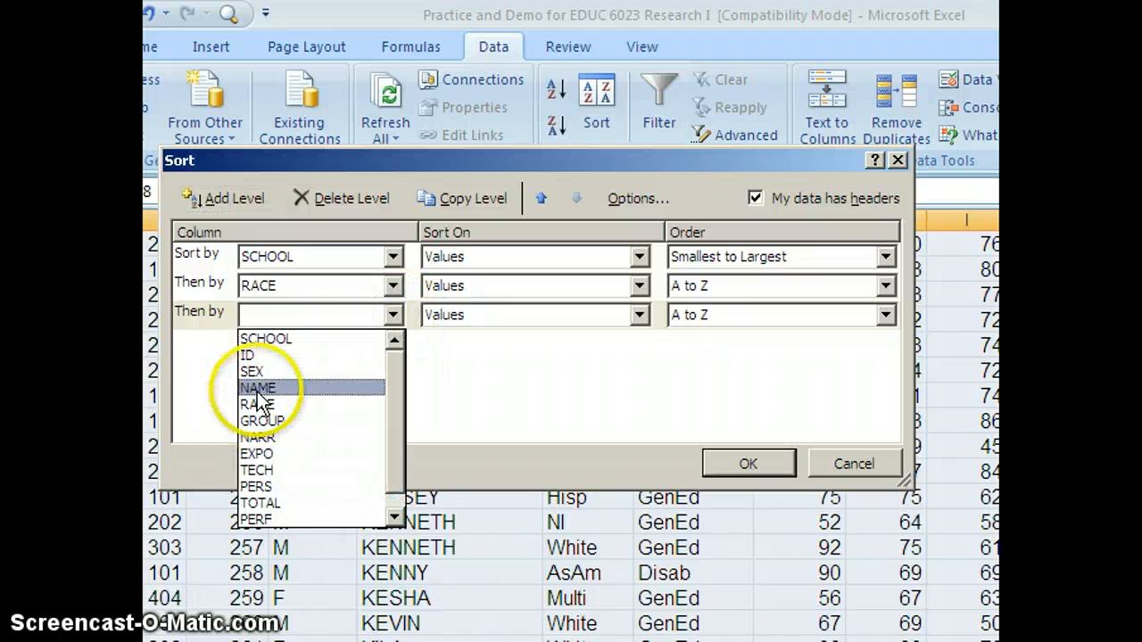
pyautogui.click(740, 463)
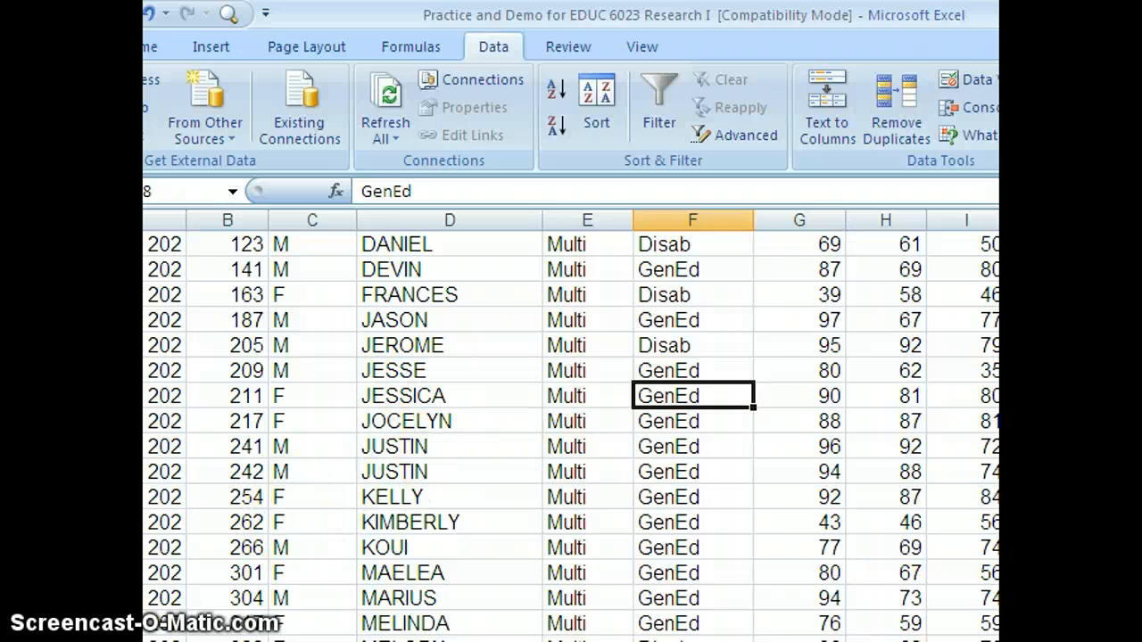
# Step: Turn on filtering for the data's column headers
pyautogui.scroll(20, 571, 435)
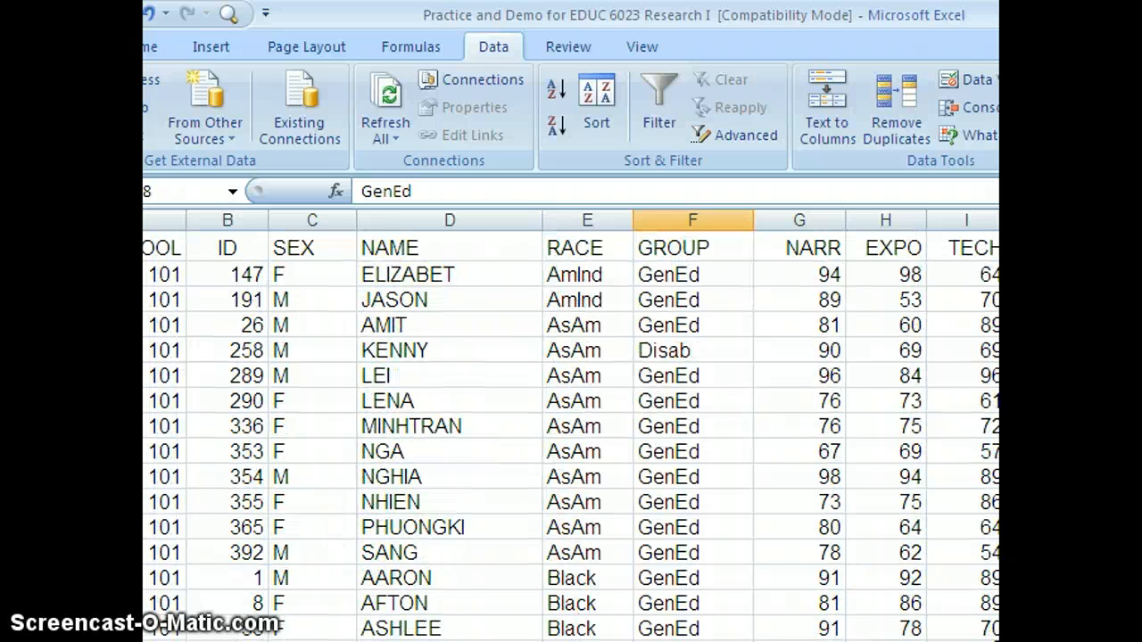
pyautogui.click(669, 427)
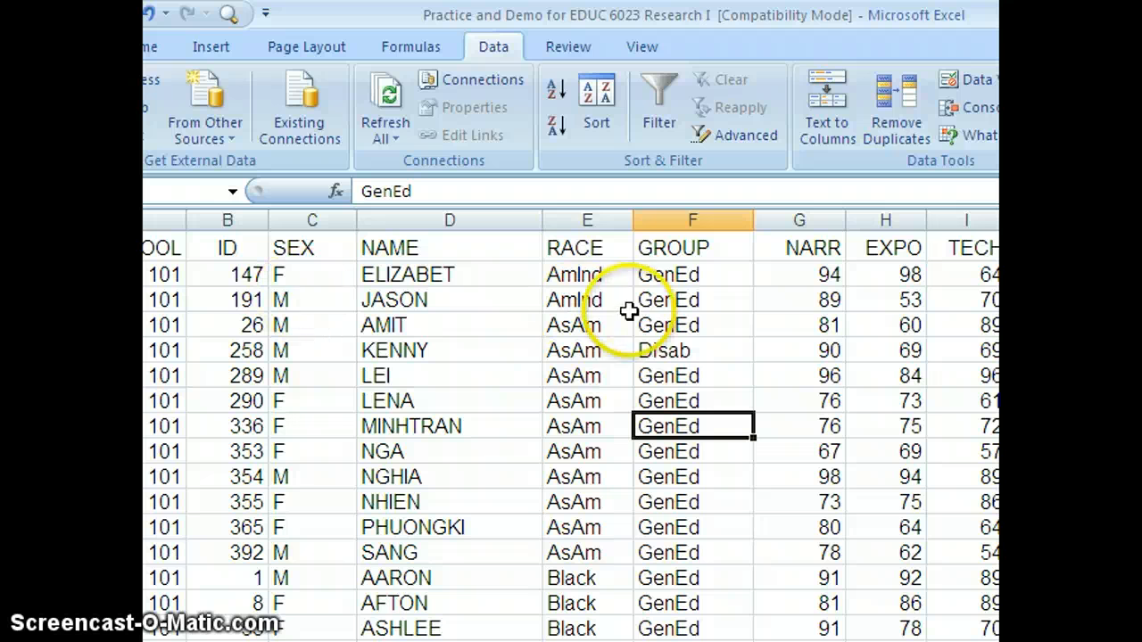
pyautogui.click(660, 90)
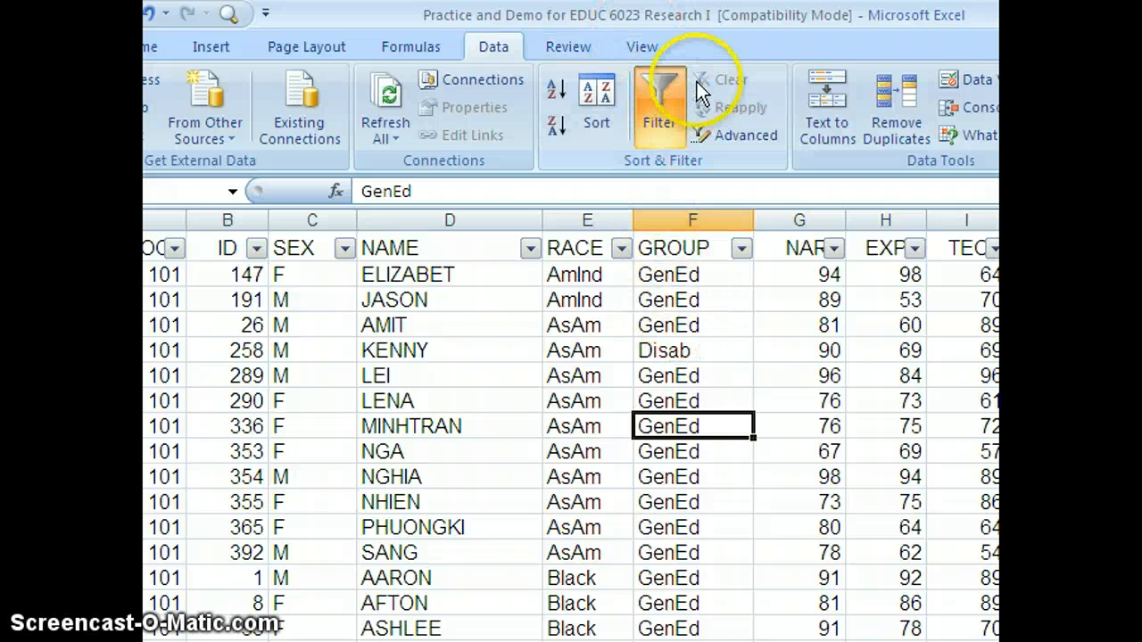
pyautogui.click(654, 89)
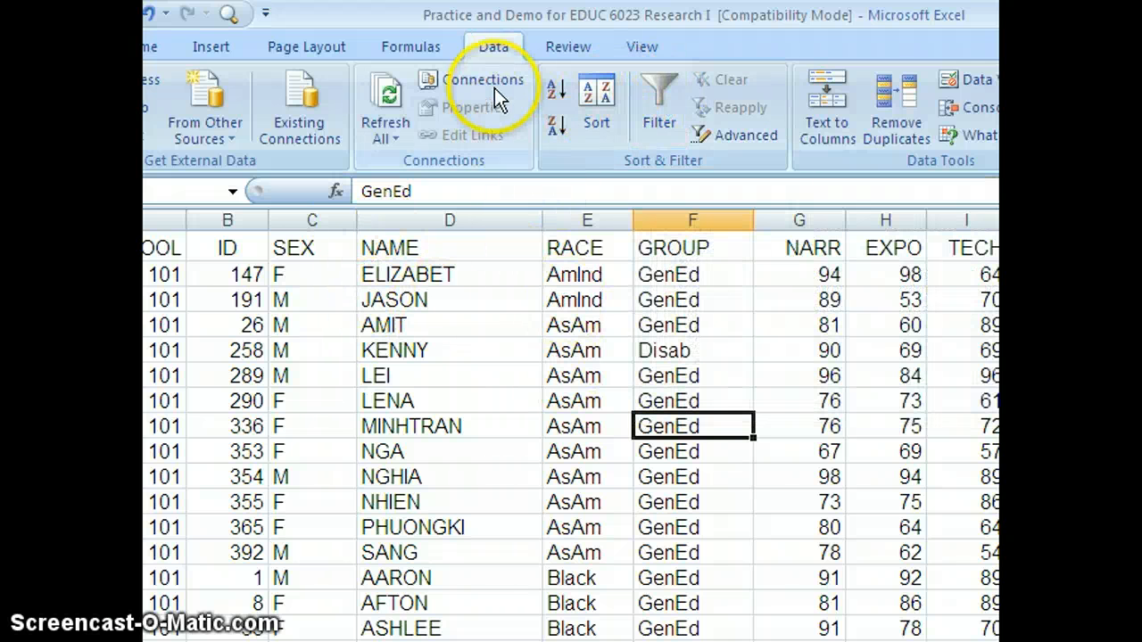
pyautogui.click(656, 83)
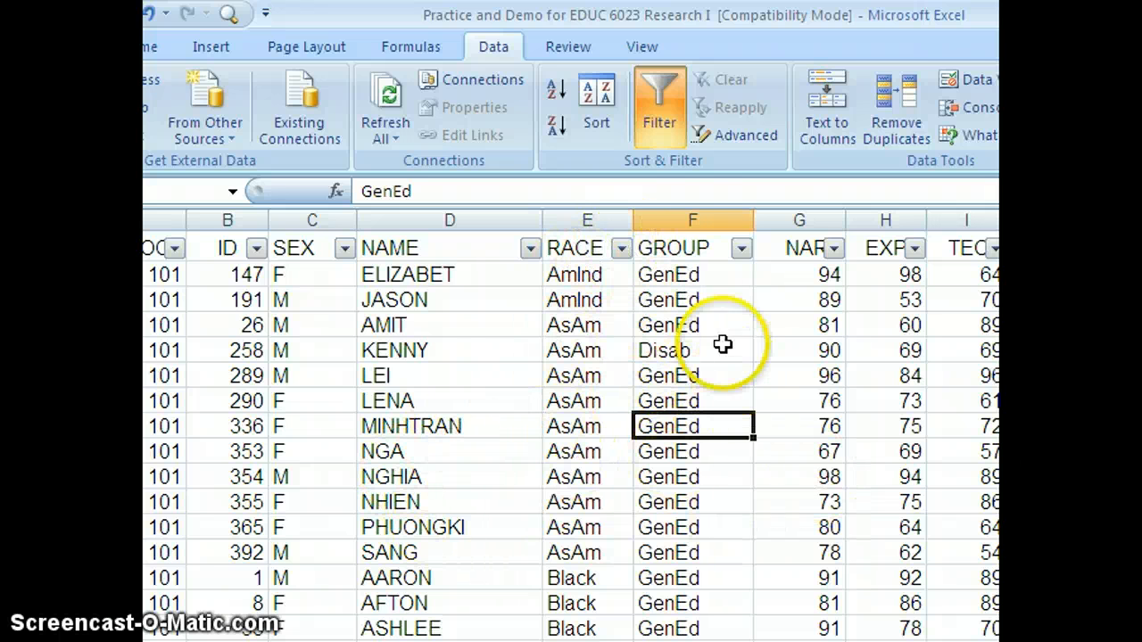
# Step: Filter the GROUP column to show only Disab students
pyautogui.click(741, 249)
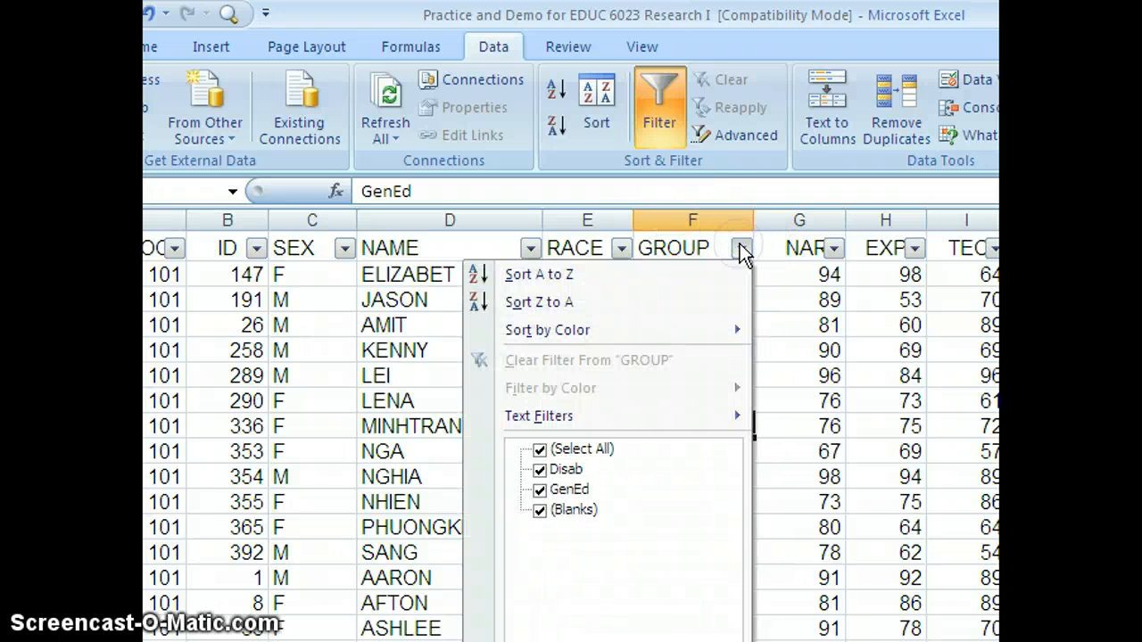
pyautogui.click(540, 449)
pyautogui.click(541, 473)
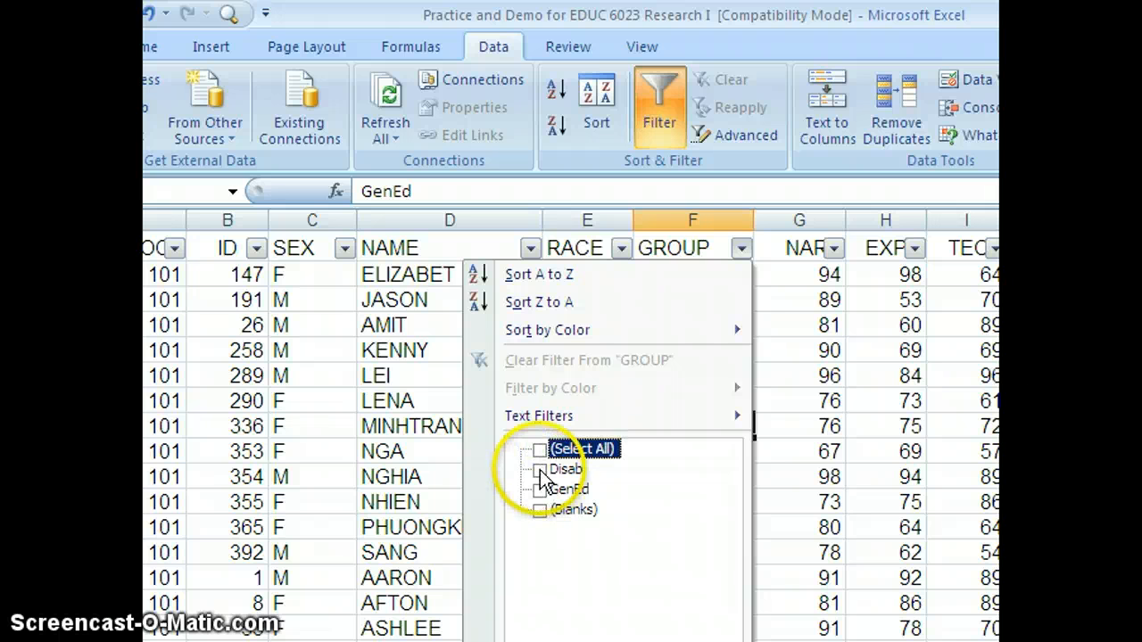
pyautogui.click(540, 493)
pyautogui.click(540, 510)
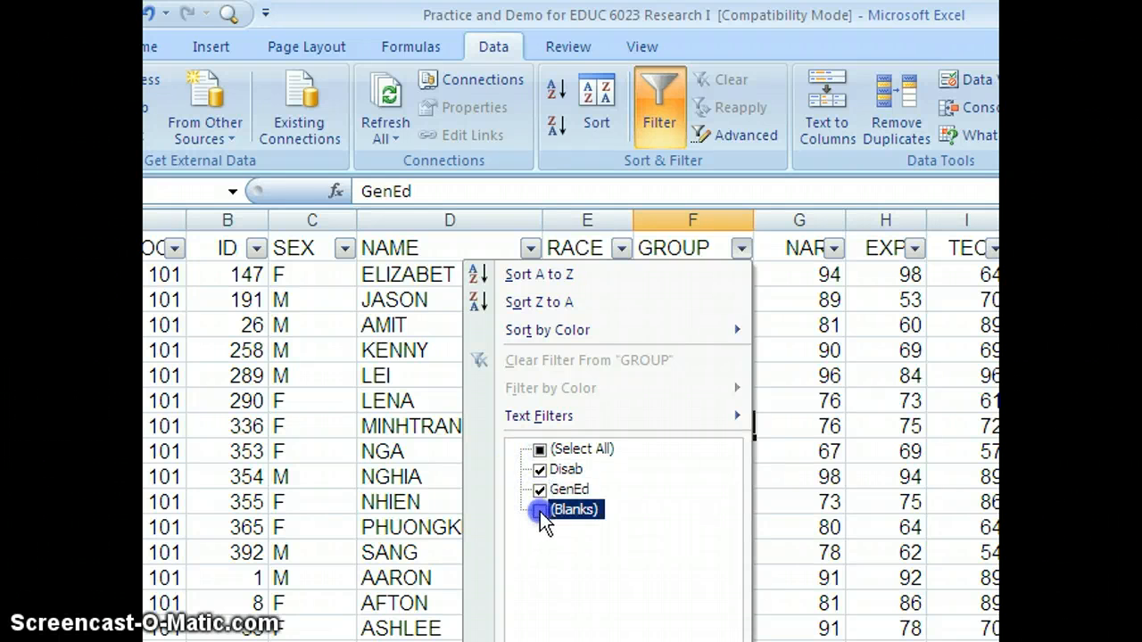
pyautogui.click(540, 490)
pyautogui.click(541, 510)
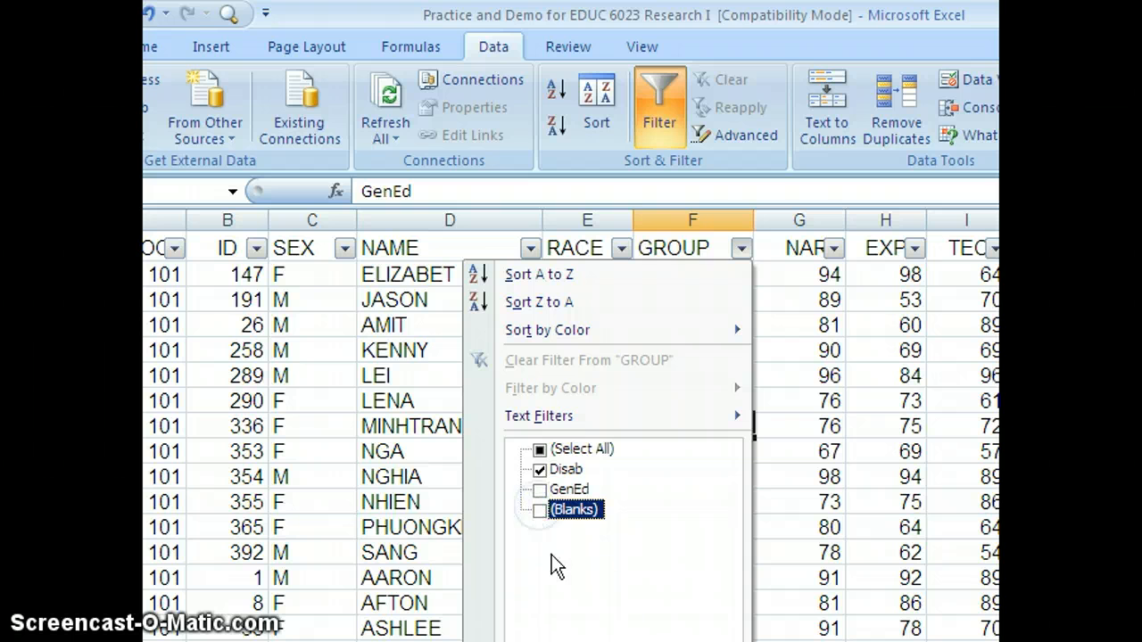
pyautogui.press('Return')
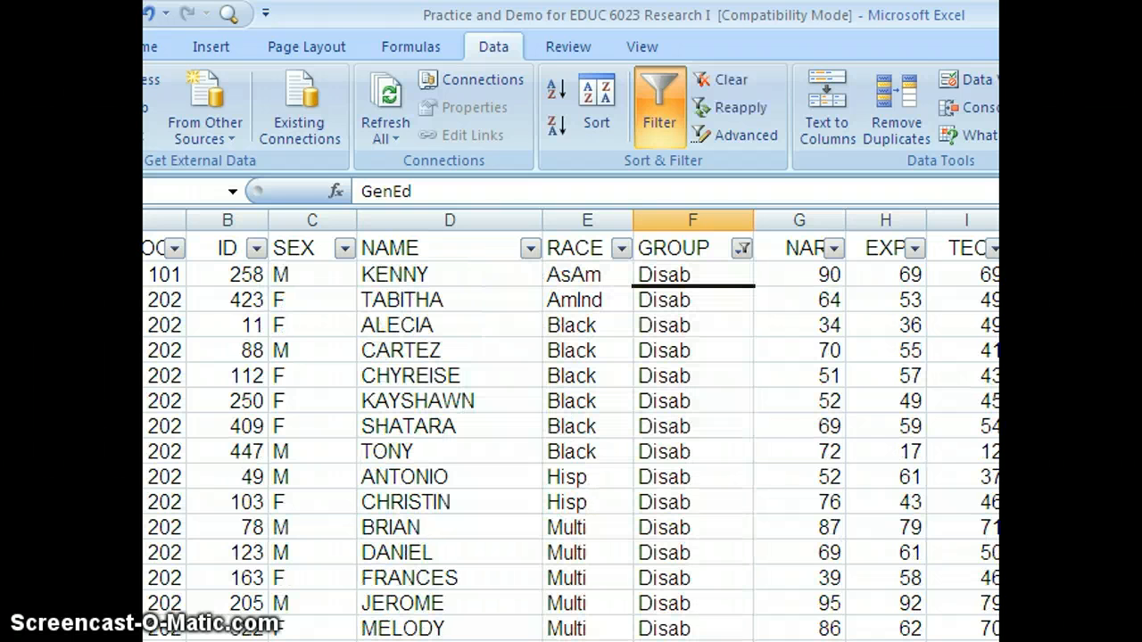
# Step: Select the filtered Disab rows with their headers and copy them
pyautogui.scroll(-3, 571, 437)
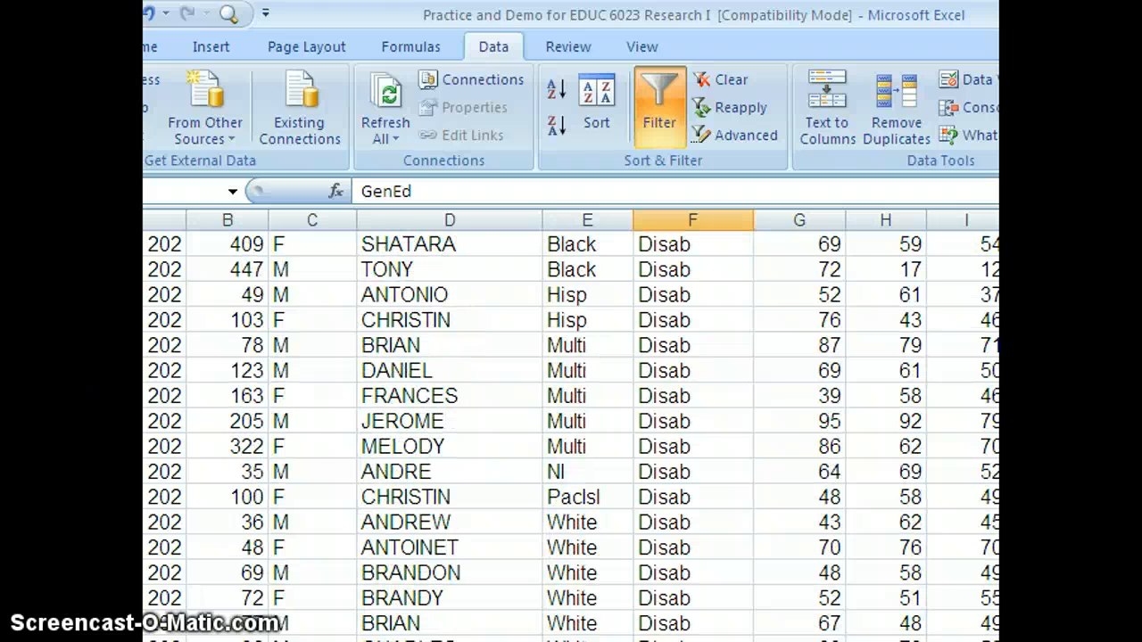
pyautogui.moveTo(165, 639); pyautogui.dragTo(799, 639)
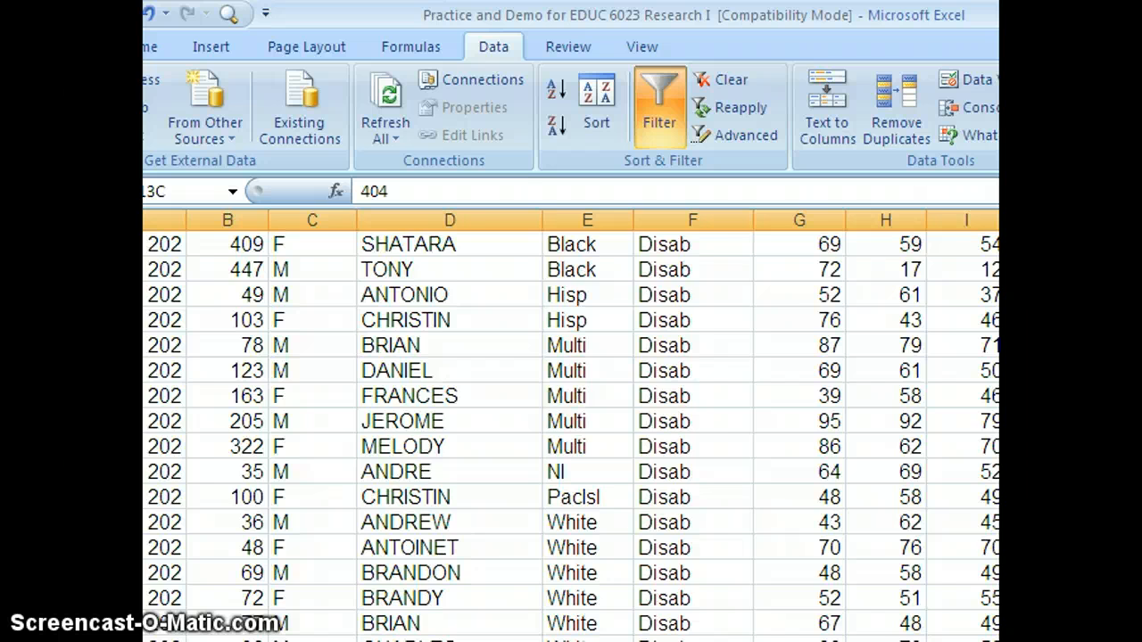
pyautogui.moveTo(990, 639); pyautogui.dragTo(997, 639)
pyautogui.scroll(3, 571, 429)
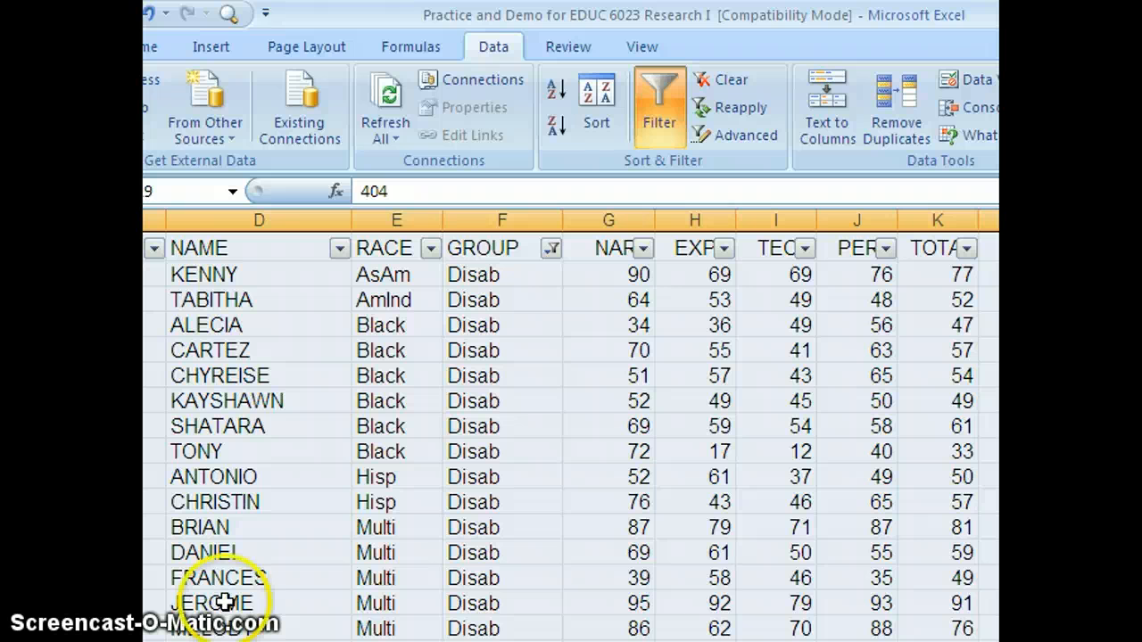
pyautogui.rightClick(414, 476)
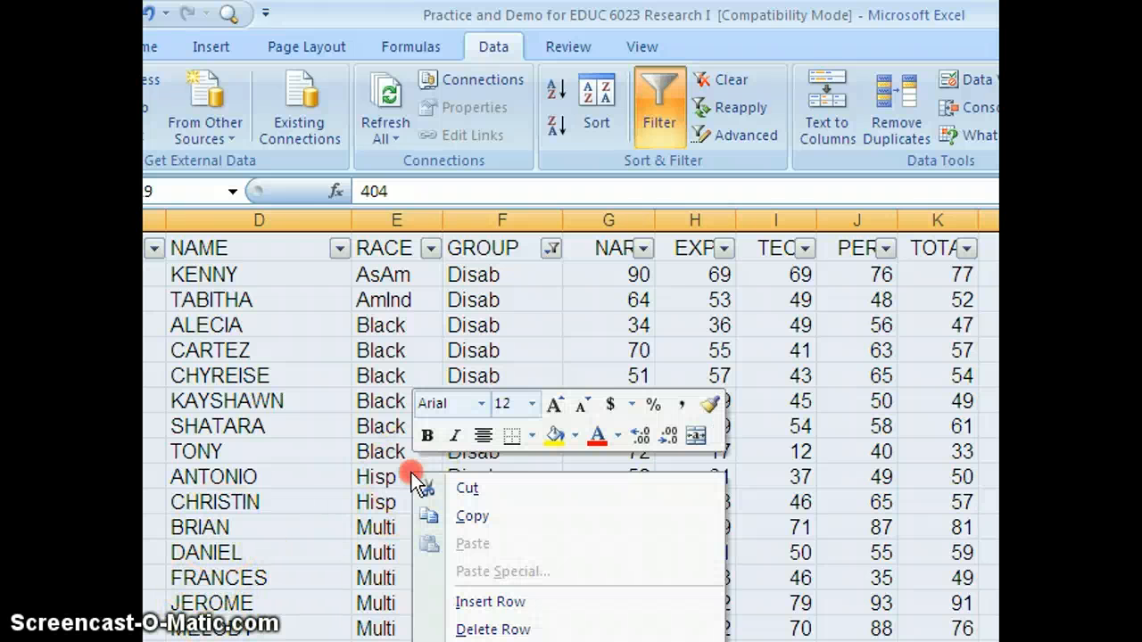
pyautogui.click(469, 516)
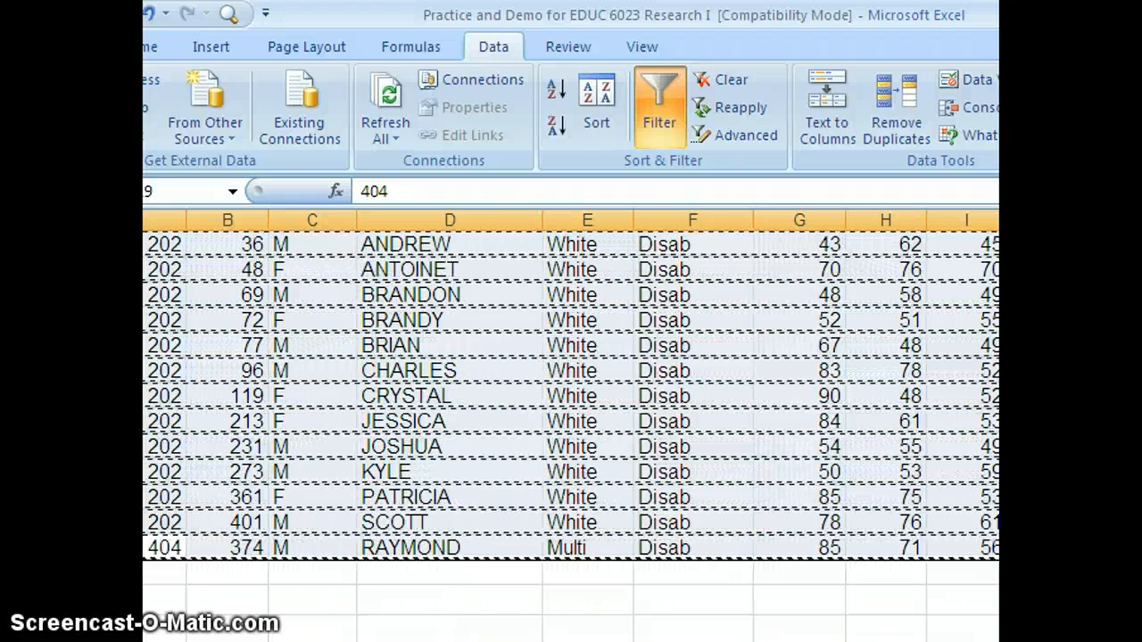
# Step: Paste the copied rows into cell A1 of Sheet1
pyautogui.hotkey('ctrl', 'pagedown')
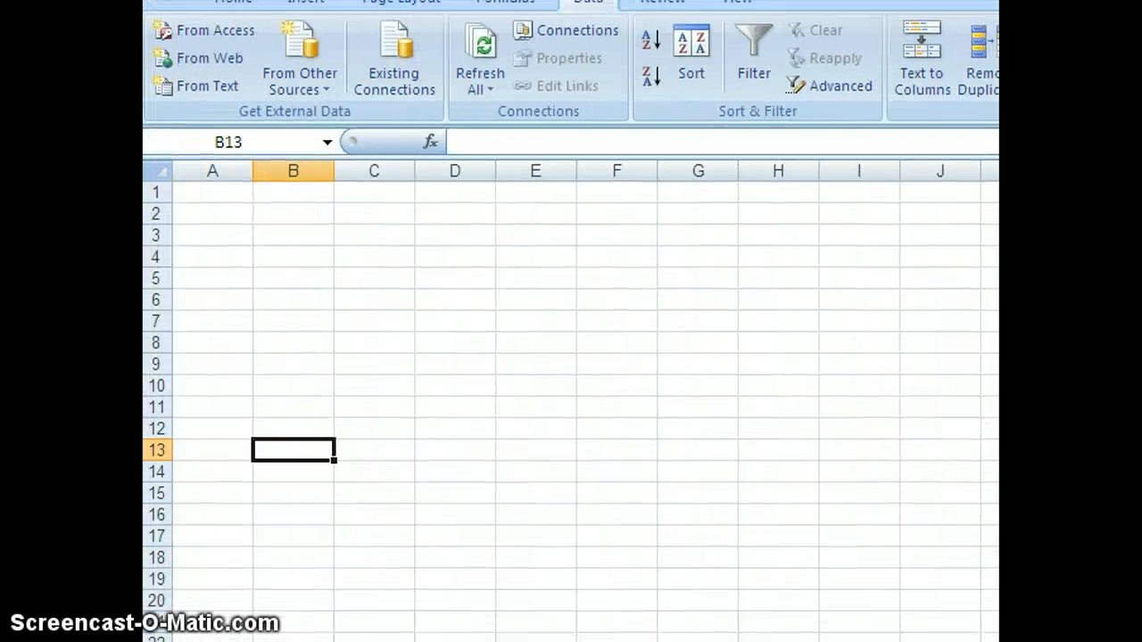
pyautogui.click(132, 241)
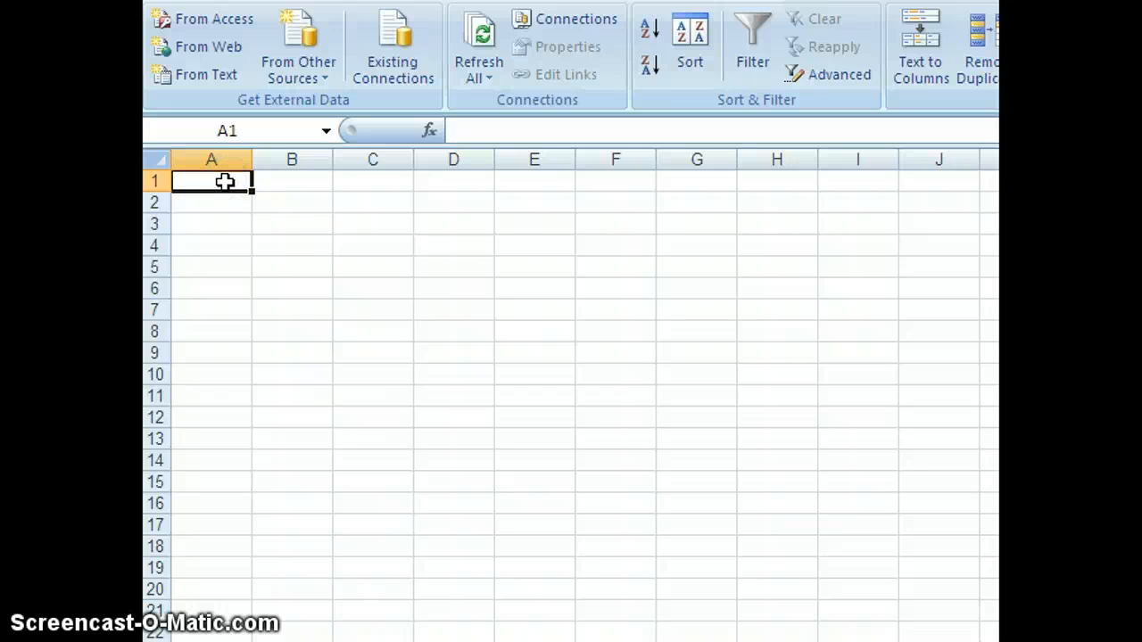
pyautogui.rightClick(225, 182)
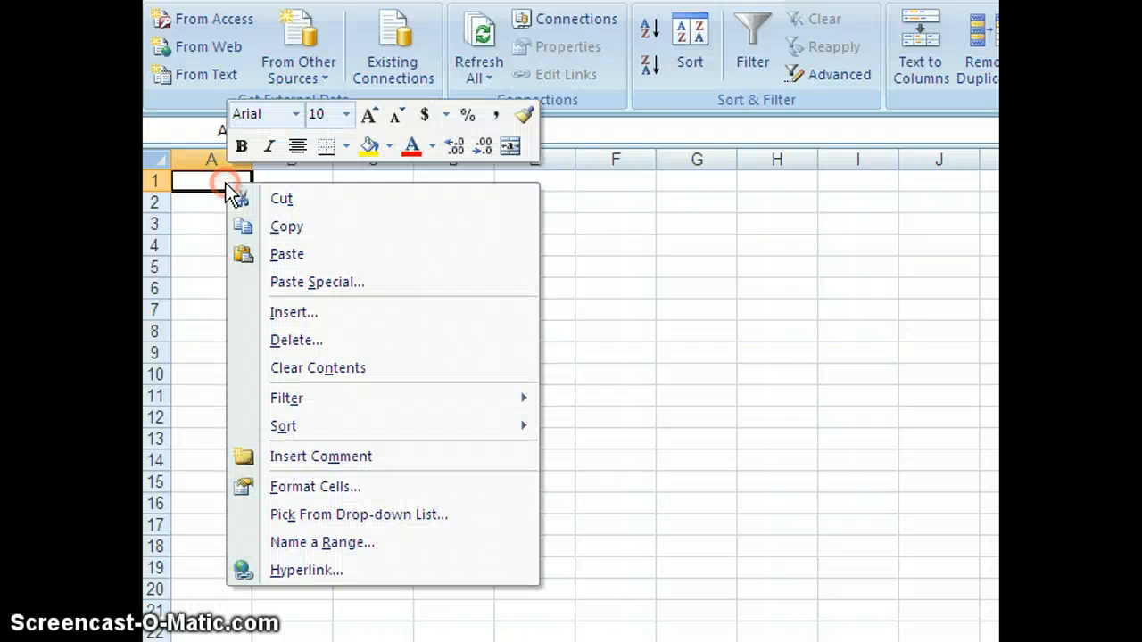
pyautogui.click(287, 254)
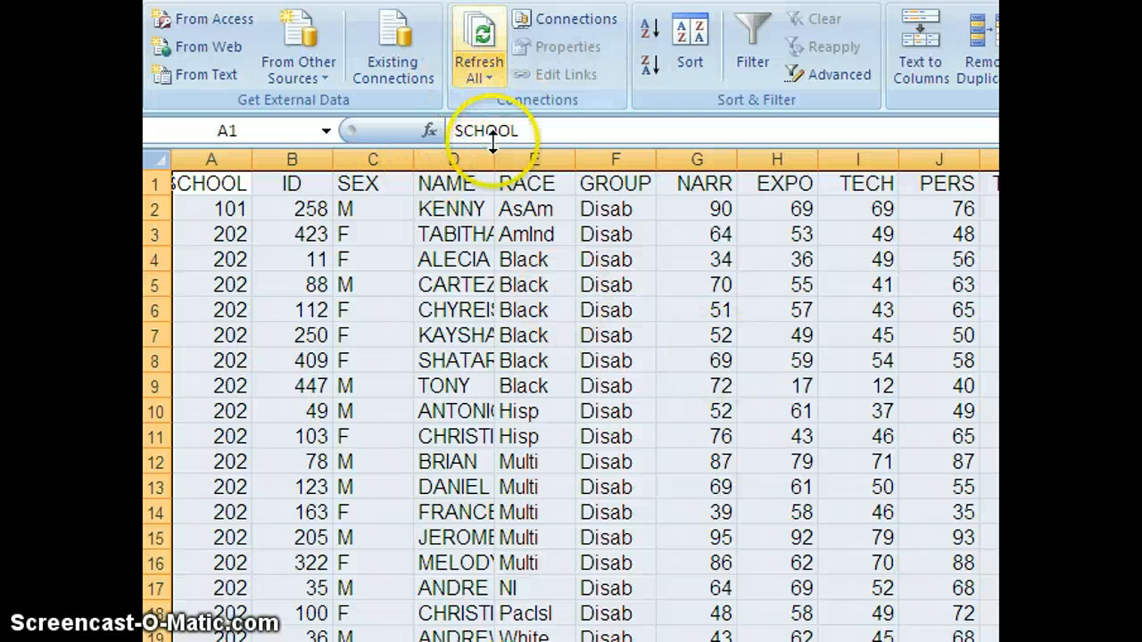
# Step: Widen the NAME column so the full names fit
pyautogui.moveTo(498, 155); pyautogui.dragTo(573, 158)
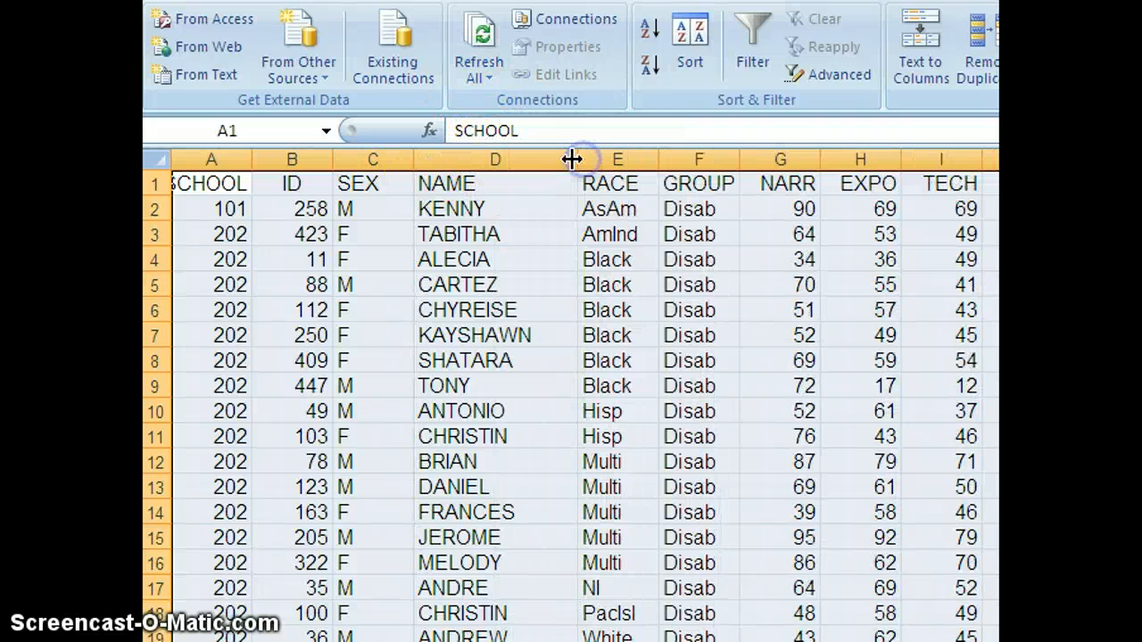
pyautogui.click(551, 383)
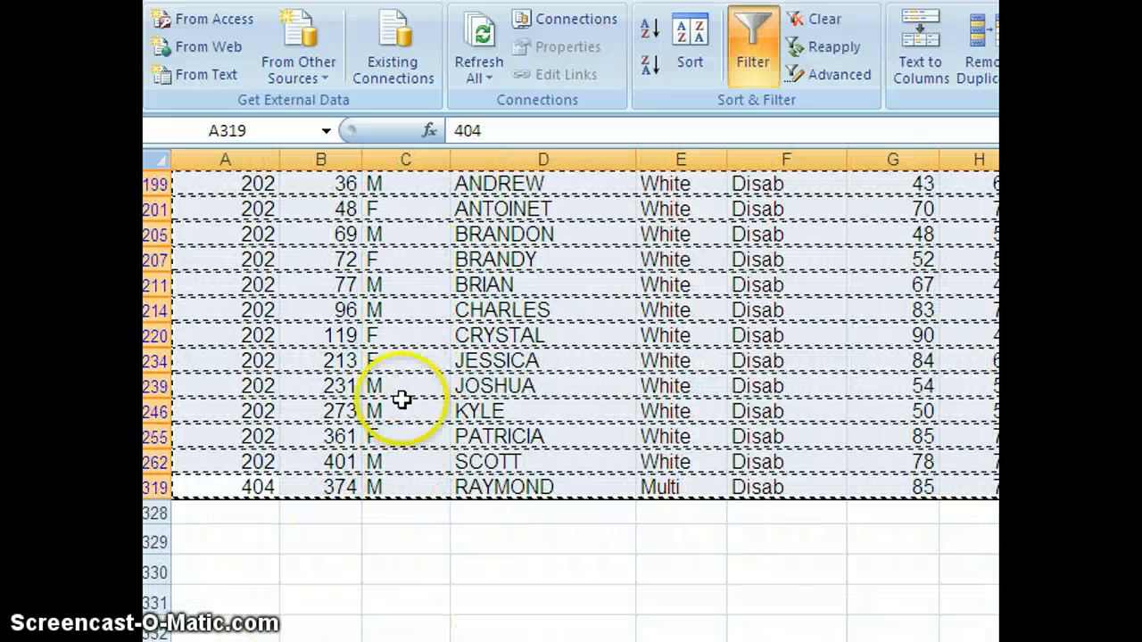
pyautogui.scroll(6, 572, 401)
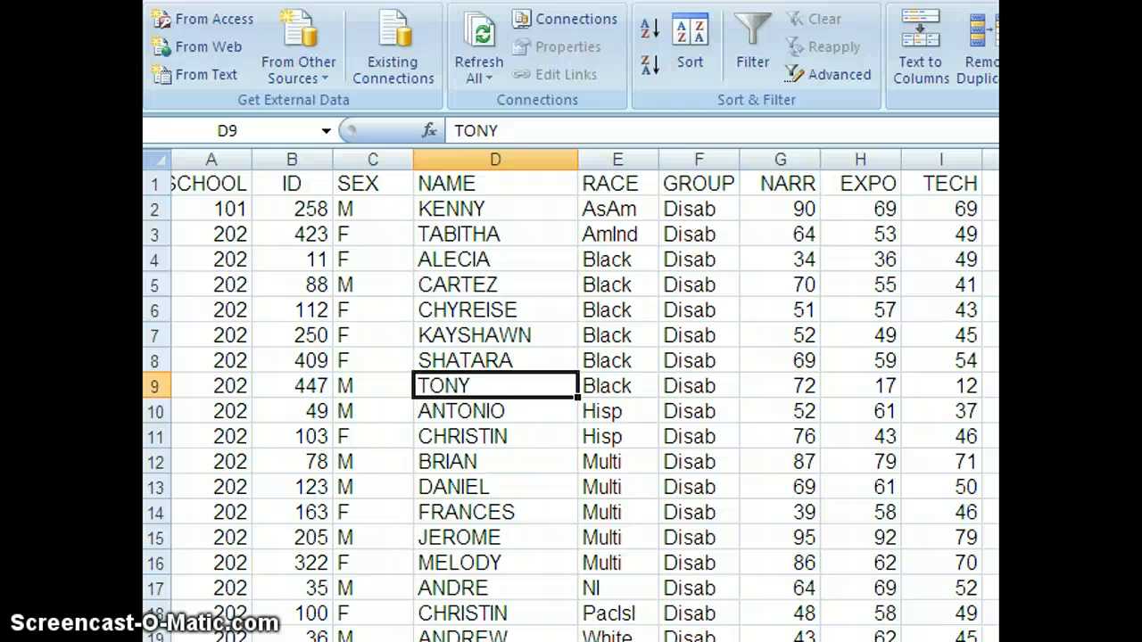
pyautogui.scroll(-2, 571, 402)
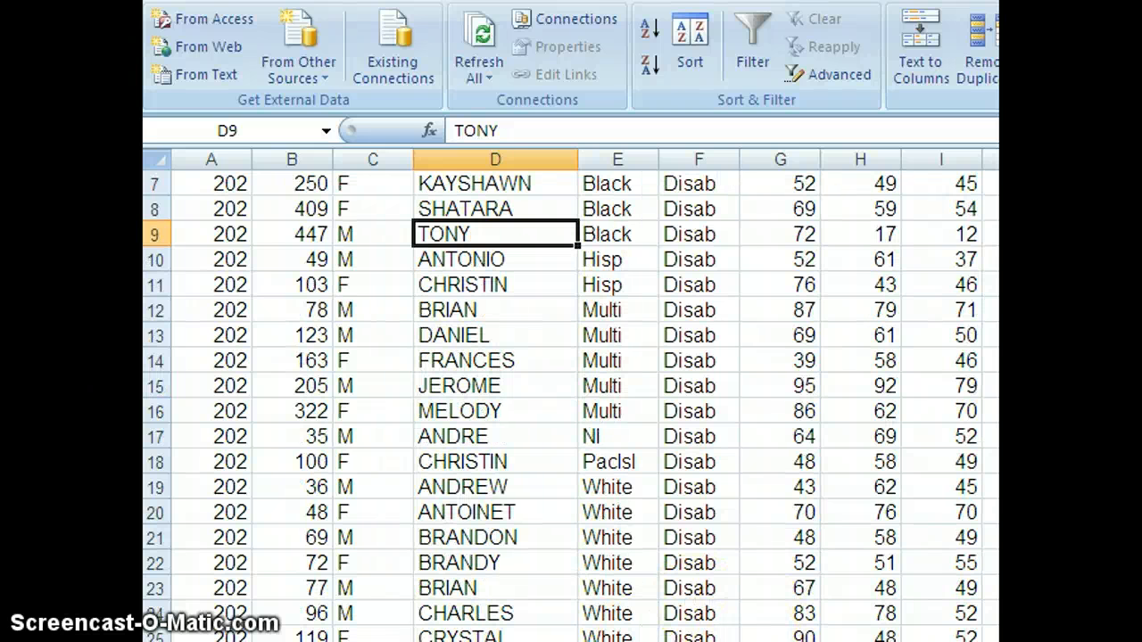
# Step: Enter Guy in the NAME column directly below the last pasted row
pyautogui.click(779, 635)
pyautogui.press('Left')
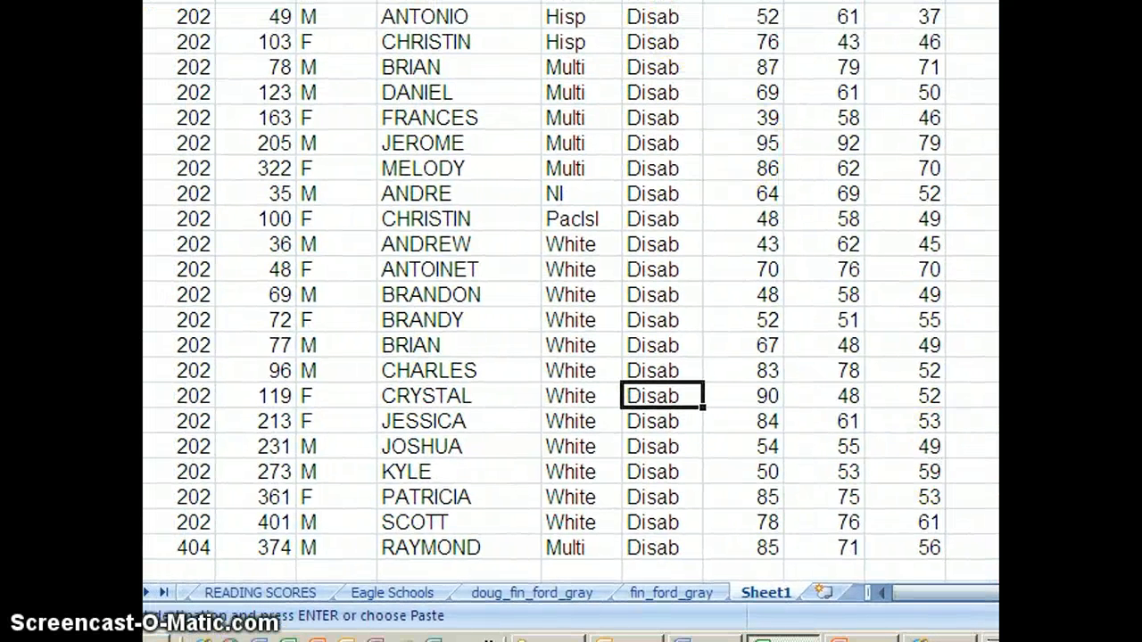
pyautogui.scroll(-3, 571, 294)
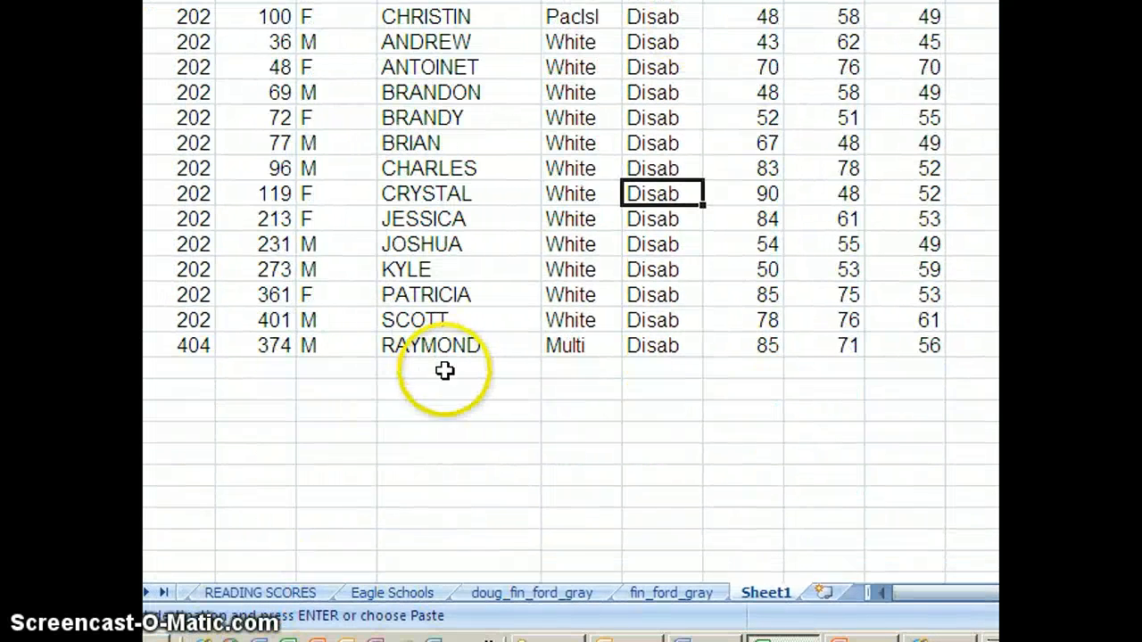
pyautogui.click(445, 370)
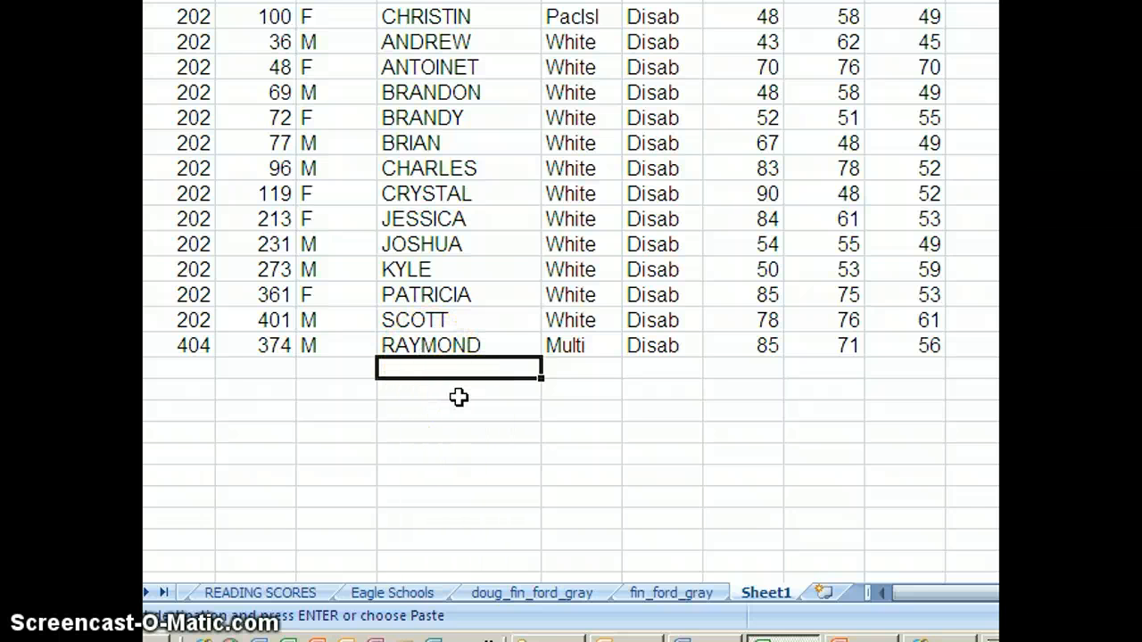
pyautogui.write('Guy')
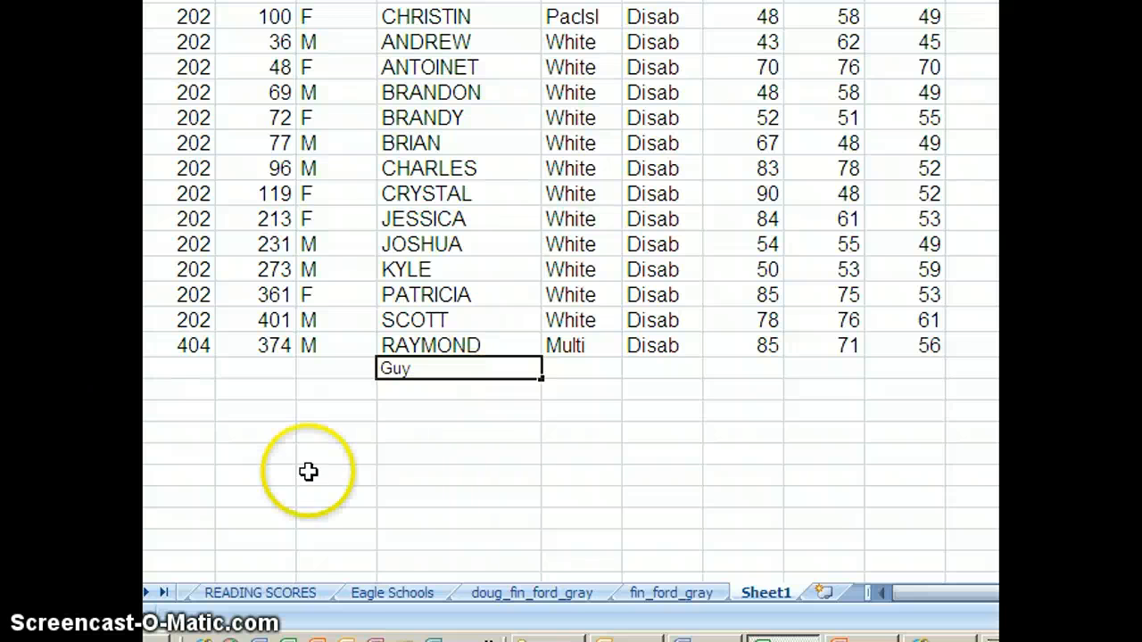
pyautogui.click(336, 500)
pyautogui.click(455, 381)
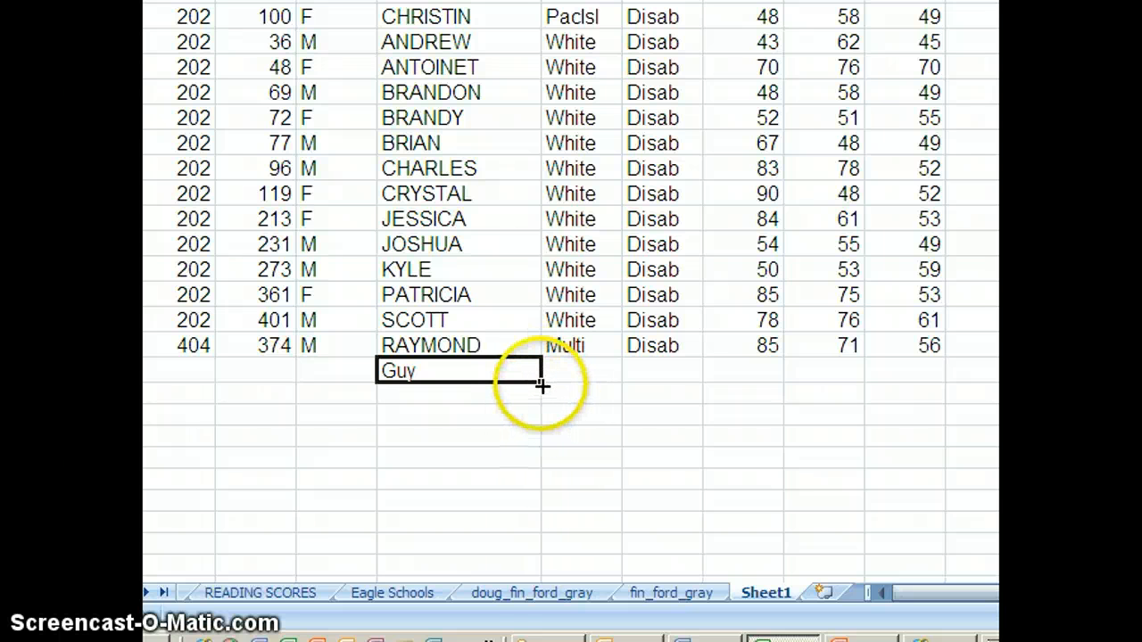
pyautogui.moveTo(540, 383); pyautogui.dragTo(543, 548)
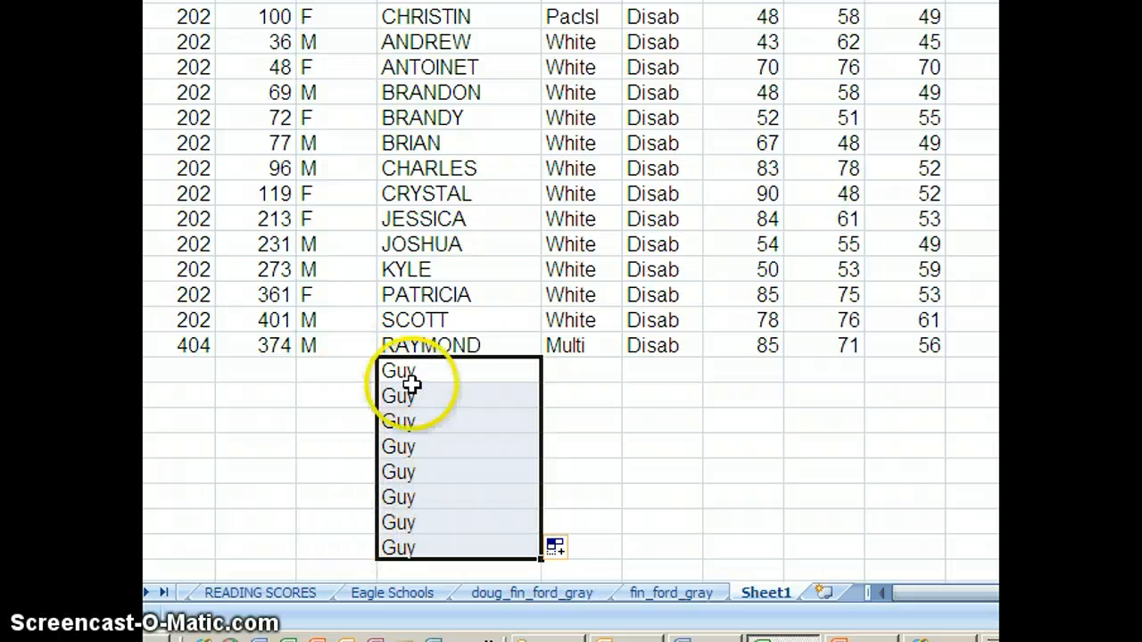
pyautogui.hotkey('ctrl', 'z')
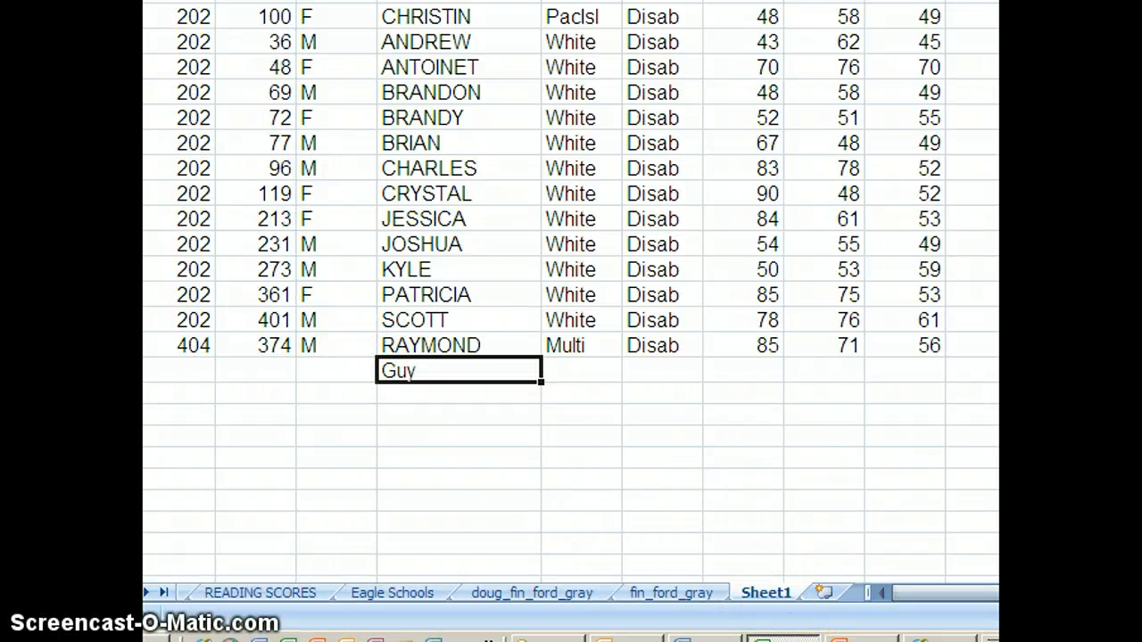
# Step: Copy a 202 SCHOOL value into the cell below the last row and fill it down eight rows
pyautogui.click(182, 345)
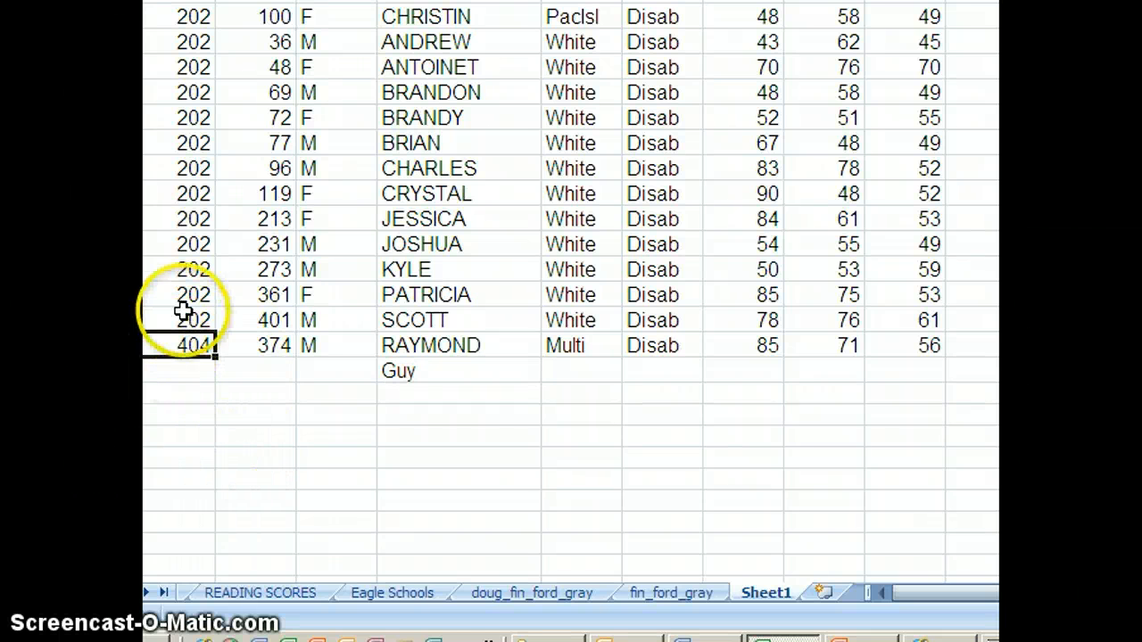
pyautogui.click(183, 169)
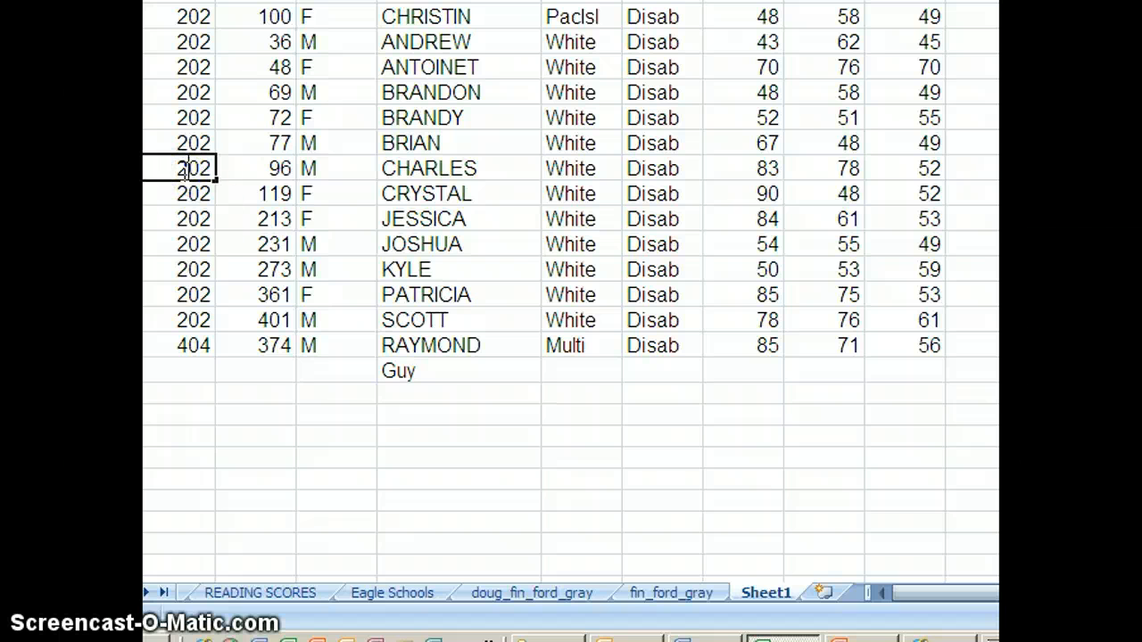
pyautogui.click(239, 259)
pyautogui.click(189, 168)
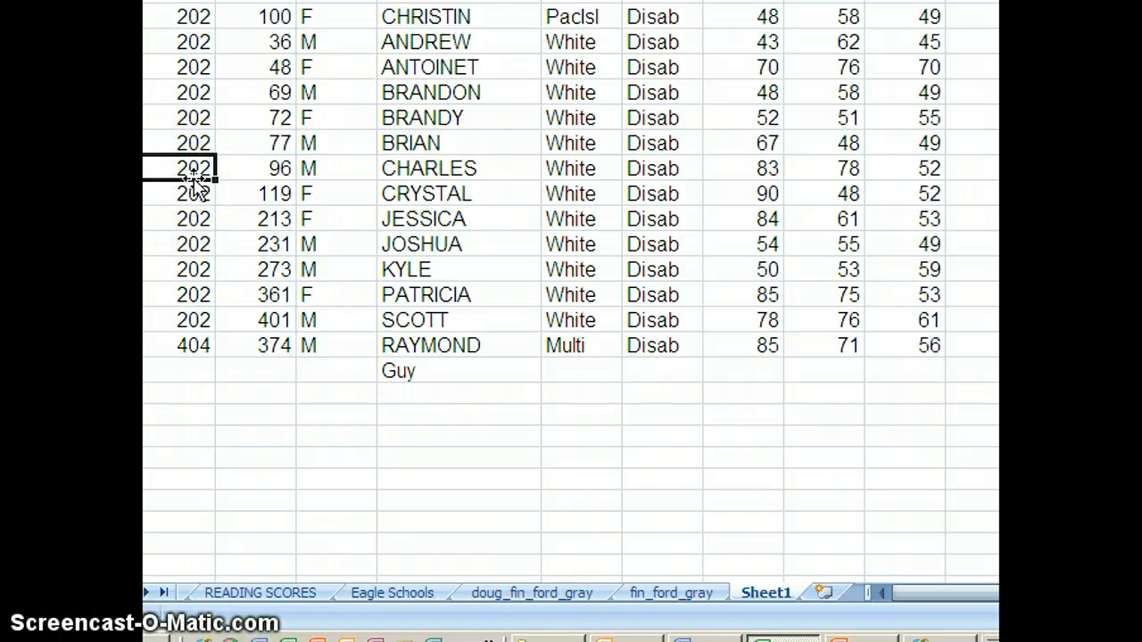
pyautogui.hotkey('ctrl', 'c')
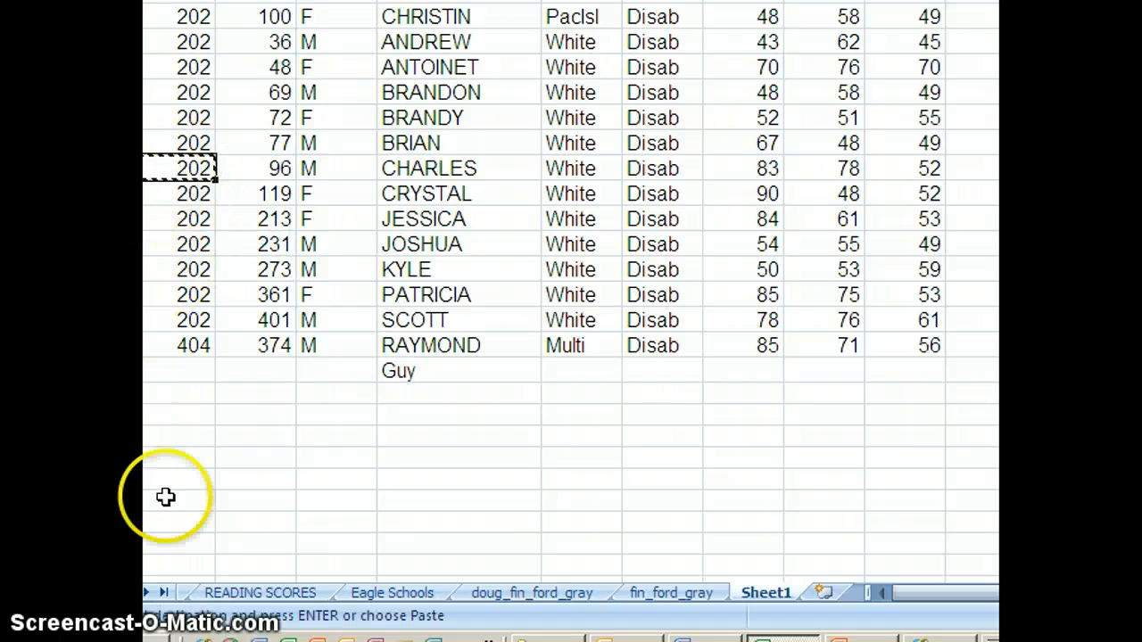
pyautogui.click(182, 370)
pyautogui.hotkey('ctrl', 'v')
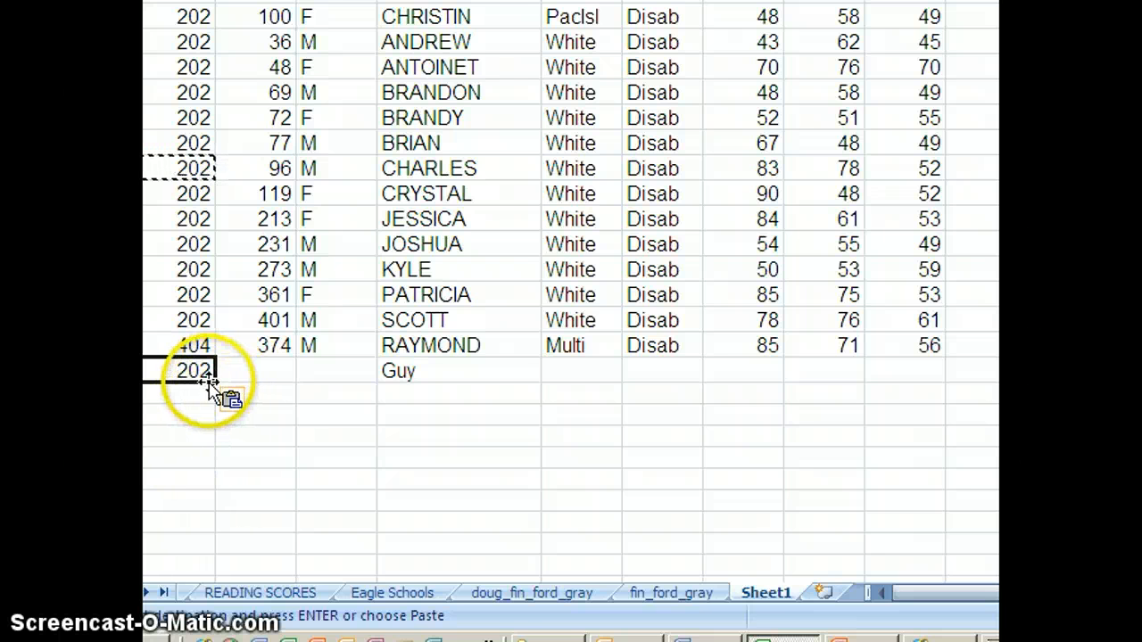
pyautogui.moveTo(212, 382); pyautogui.dragTo(214, 549)
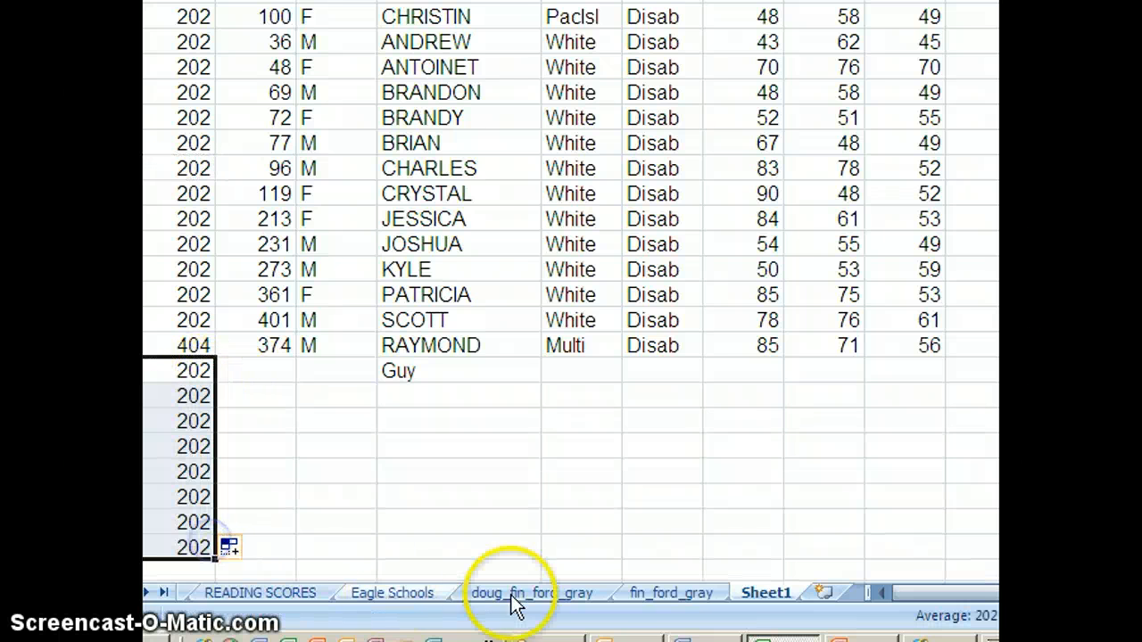
# Step: Change the first new SCHOOL value to 201
pyautogui.click(603, 575)
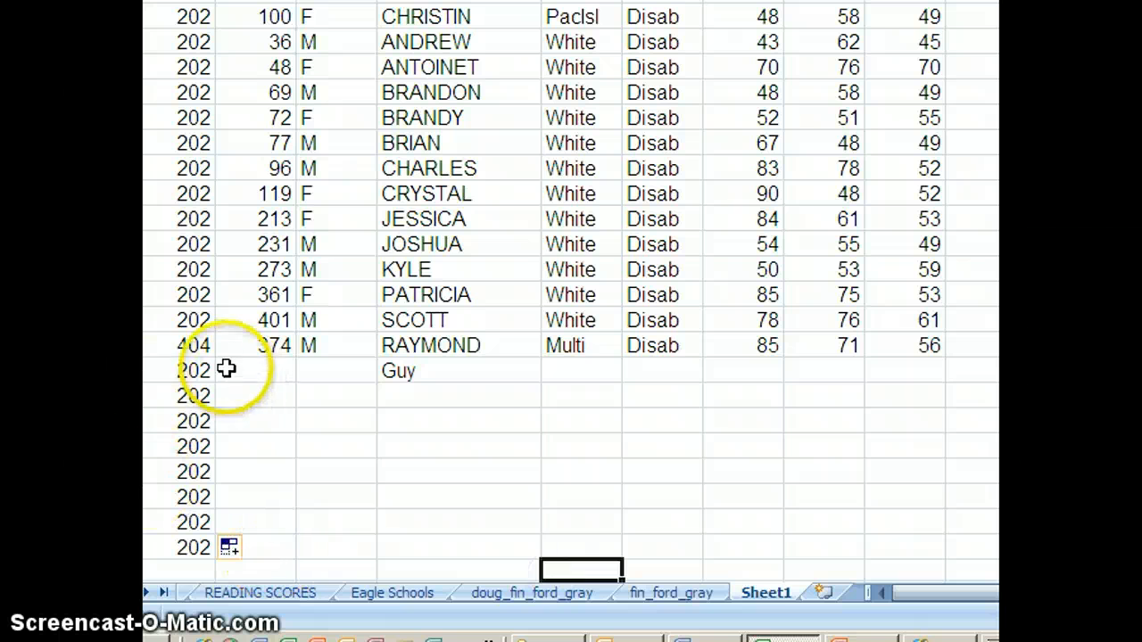
pyautogui.click(195, 369)
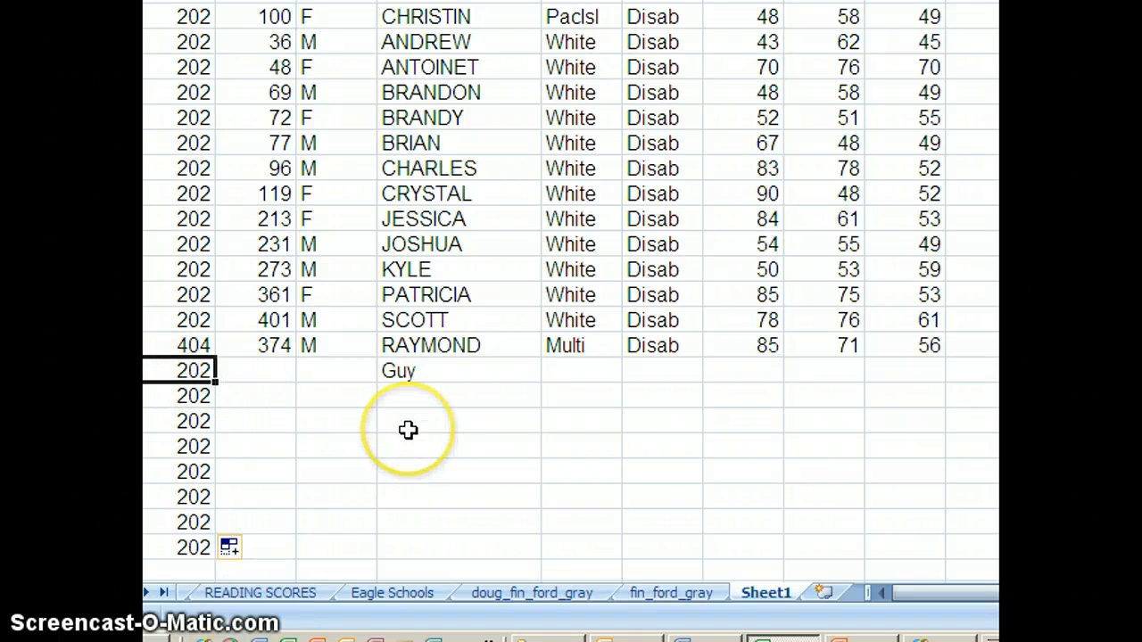
pyautogui.write('201')
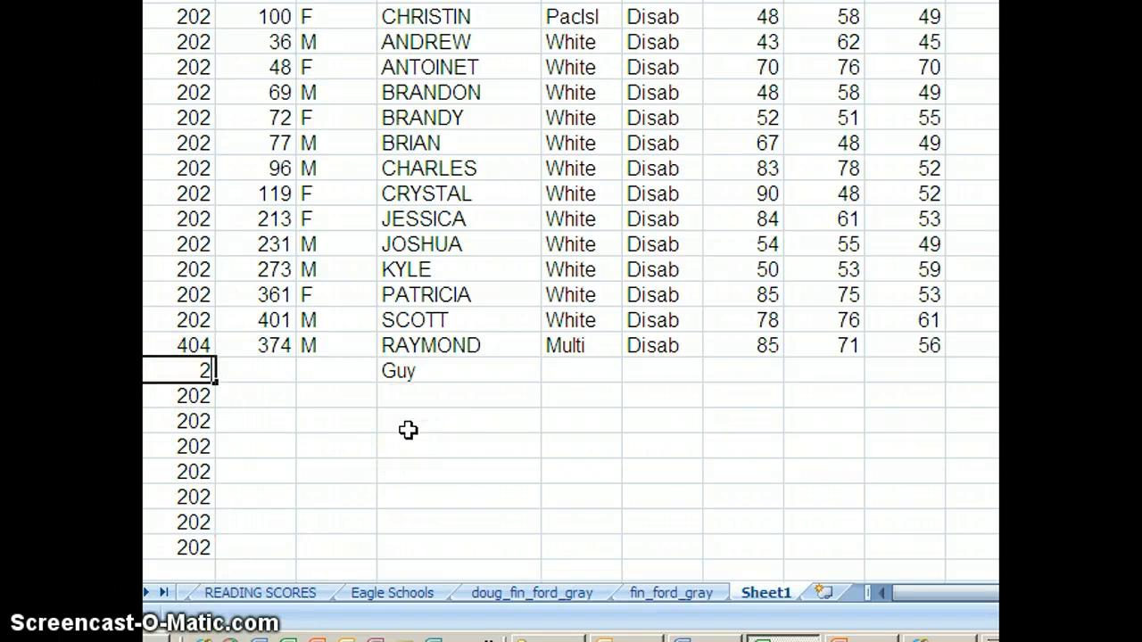
pyautogui.press('Return')
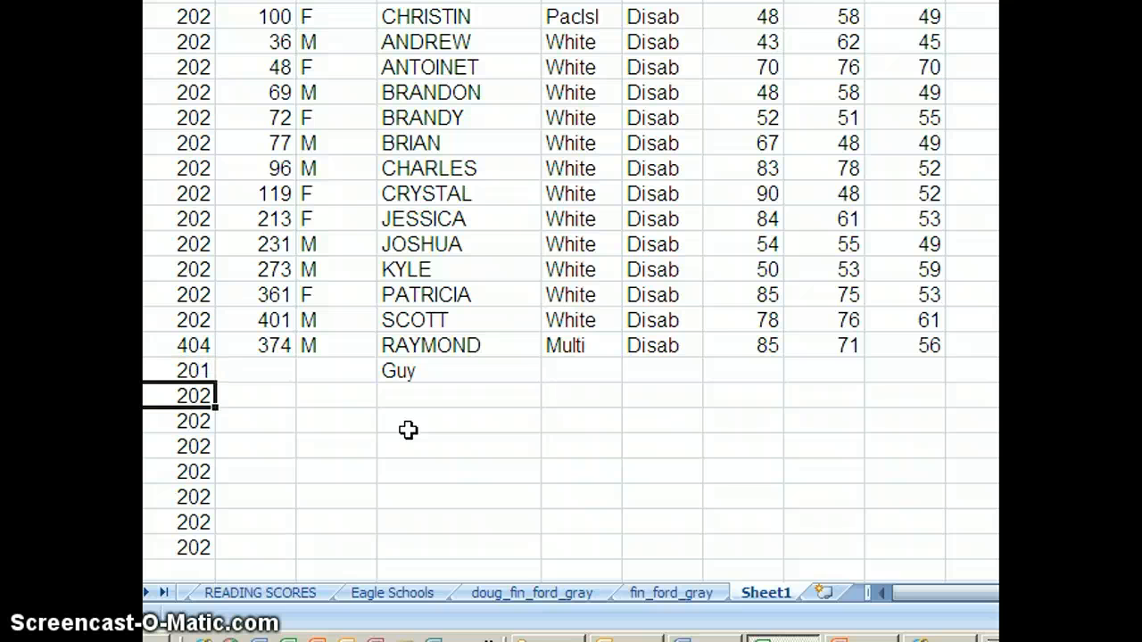
# Step: Enter 202 and 203 in the two SCHOOL cells below 201, clearing the leftover copied value
pyautogui.write('212')
pyautogui.press('Return')
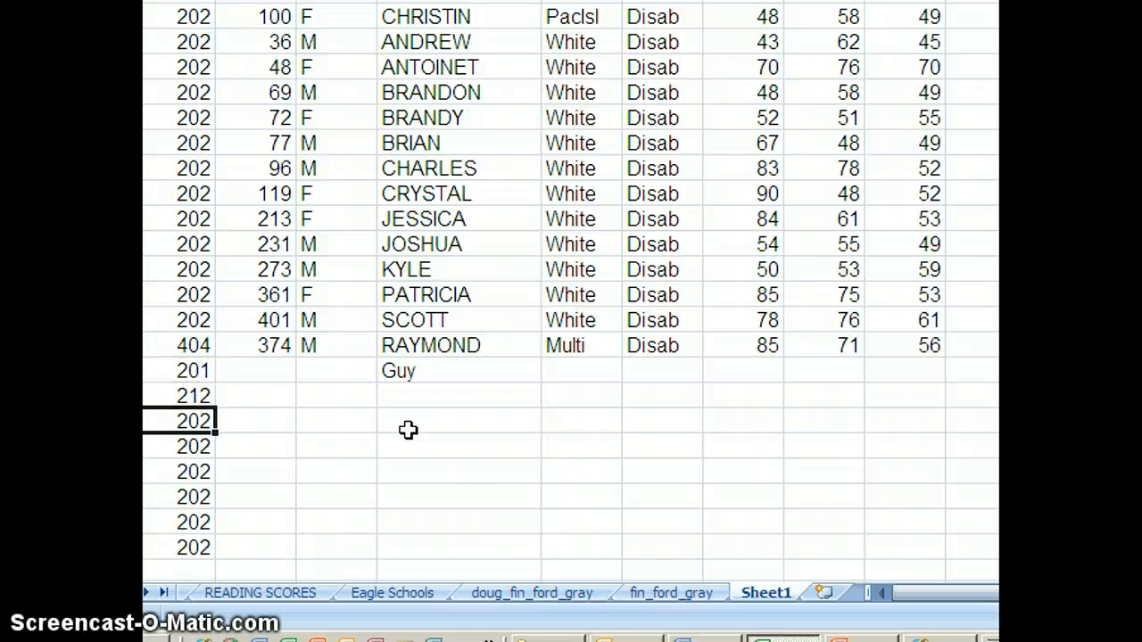
pyautogui.press('Delete')
pyautogui.press('Up')
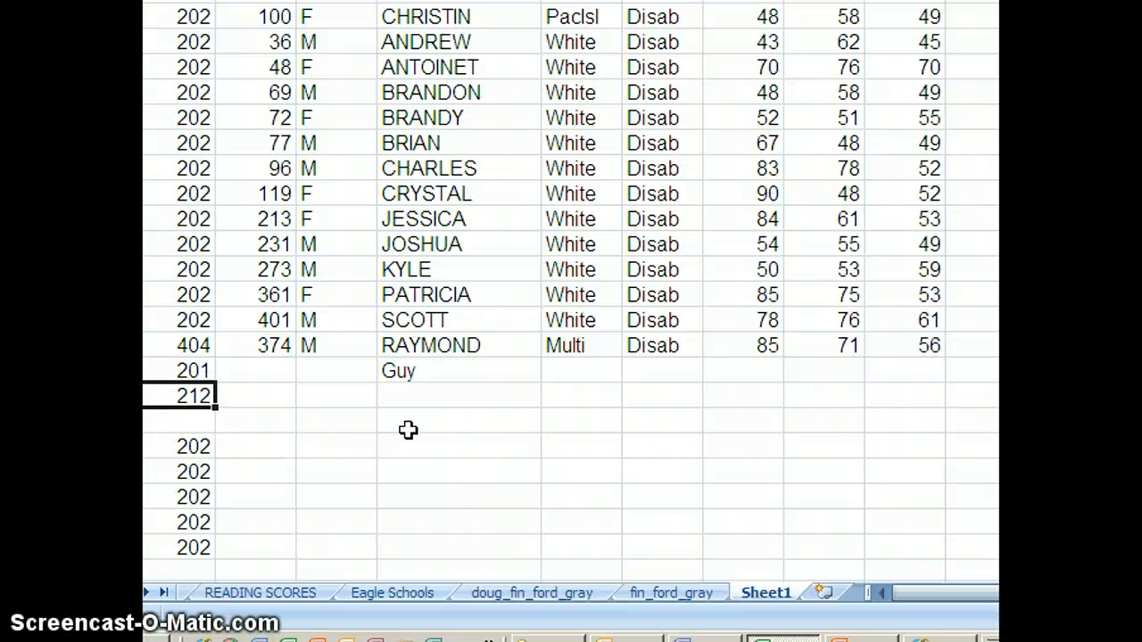
pyautogui.write('202')
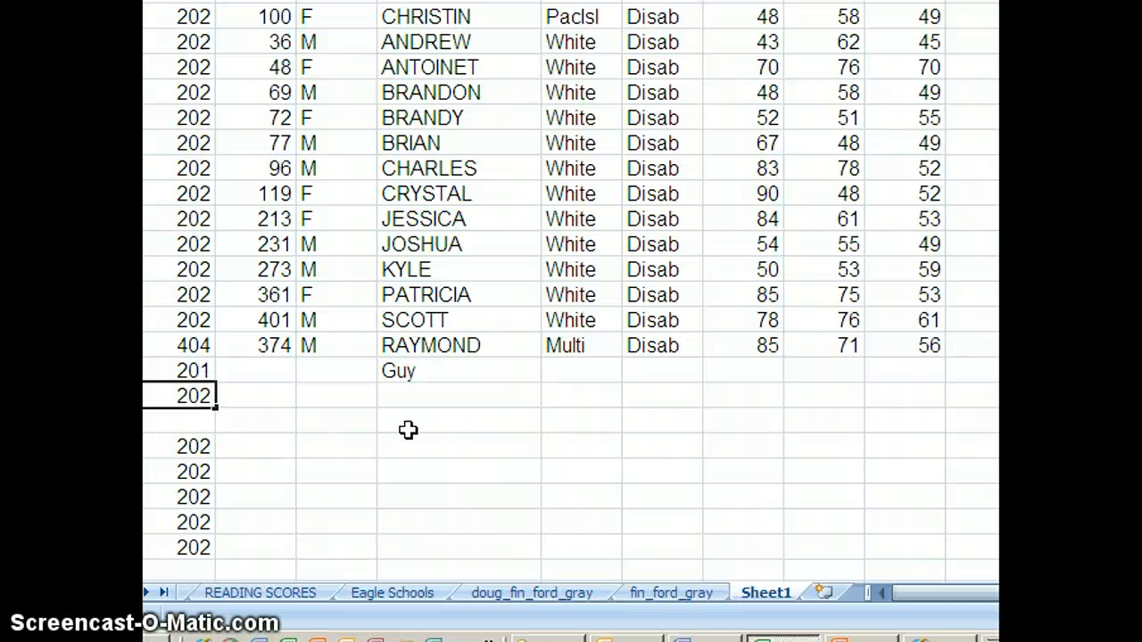
pyautogui.press('Return')
pyautogui.write('203')
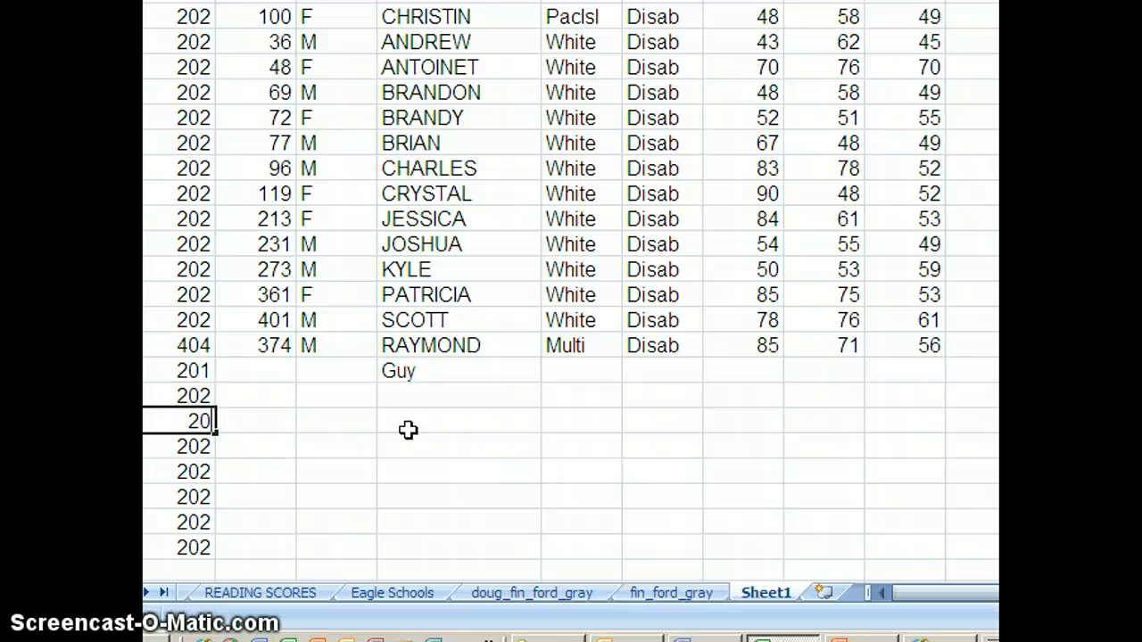
pyautogui.click(385, 469)
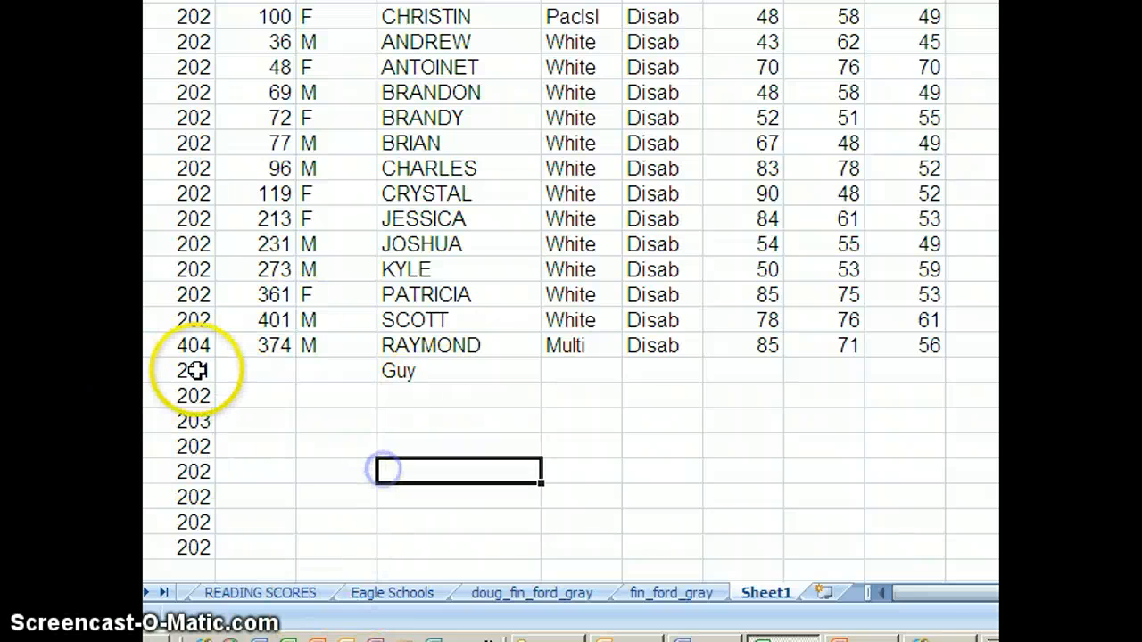
# Step: Extend the SCHOOL number series from 201 down to 210
pyautogui.moveTo(191, 369); pyautogui.dragTo(225, 533)
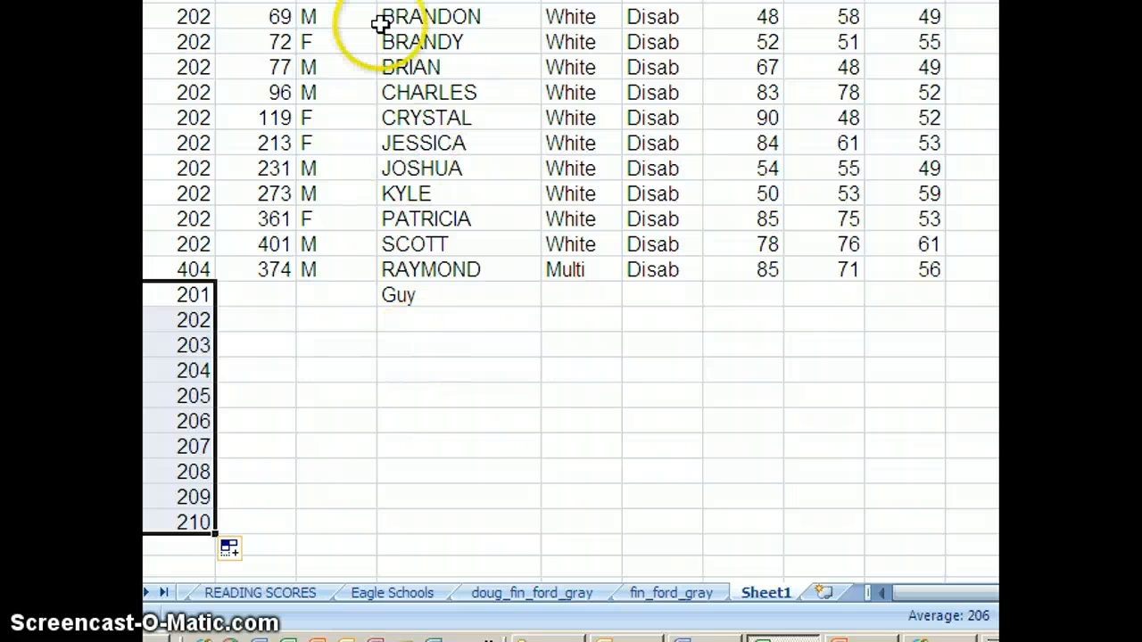
pyautogui.click(307, 379)
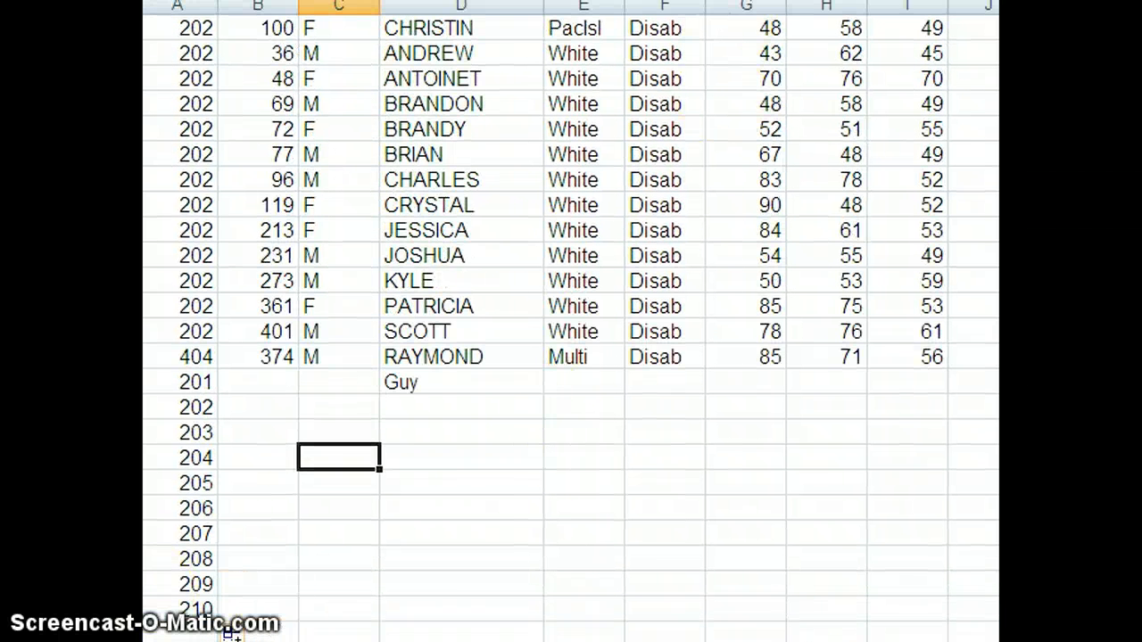
# Step: Delete all the added rows below the last data row
pyautogui.moveTo(134, 381); pyautogui.dragTo(168, 603)
pyautogui.press('Delete')
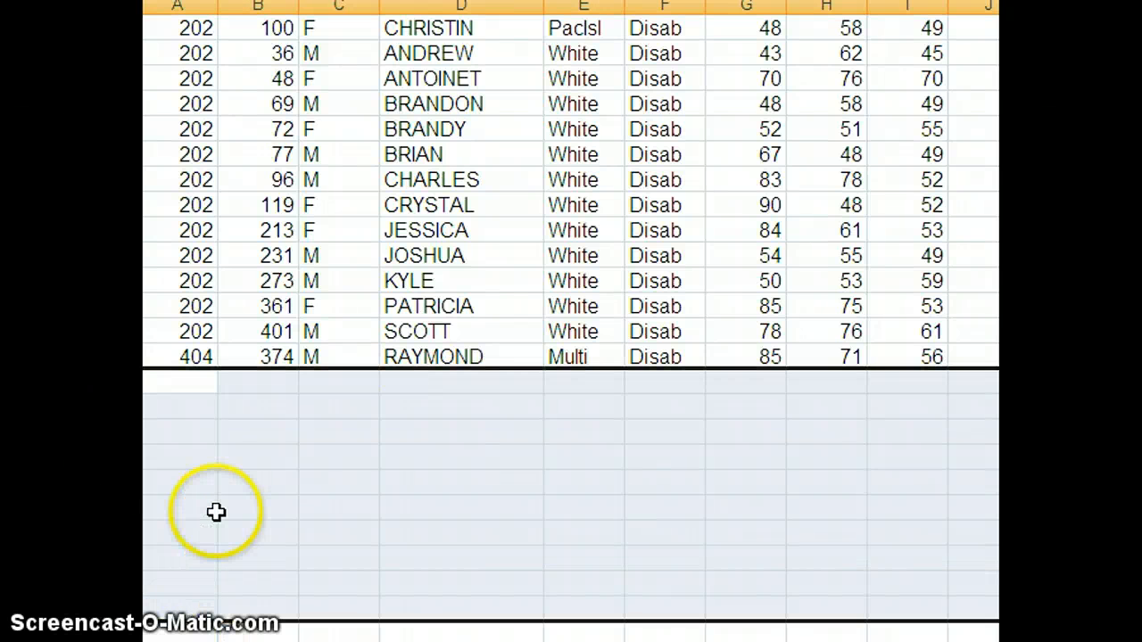
pyautogui.click(409, 459)
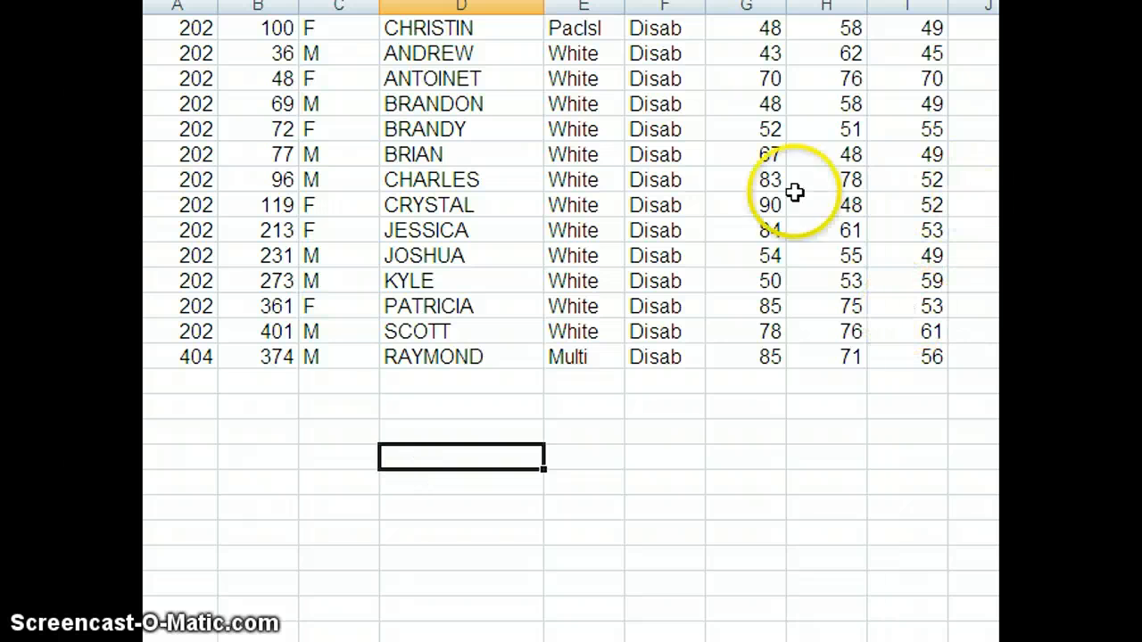
# Step: Insert a new blank worksheet after Sheet1
pyautogui.scroll(2, 571, 268)
pyautogui.scroll(5, 556, 268)
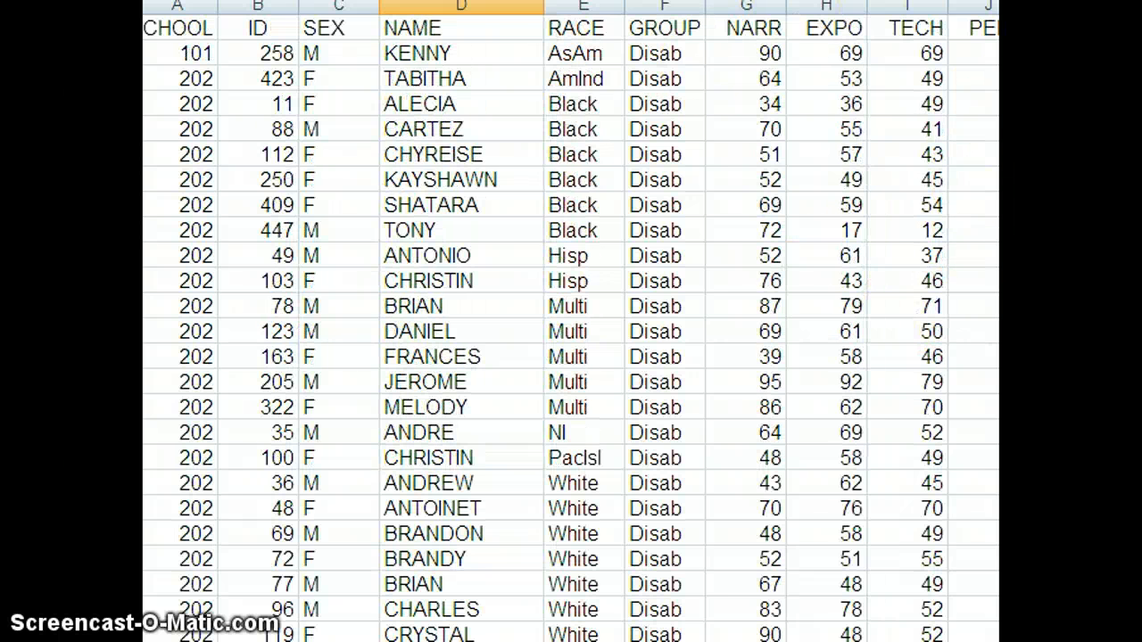
pyautogui.click(584, 7)
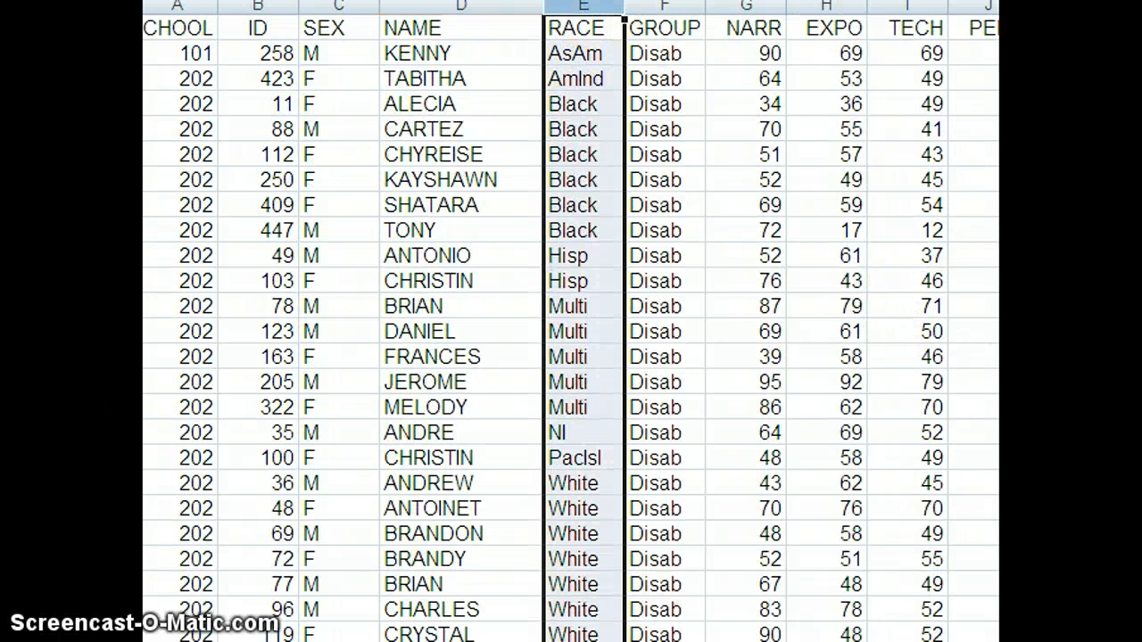
pyautogui.click(476, 7)
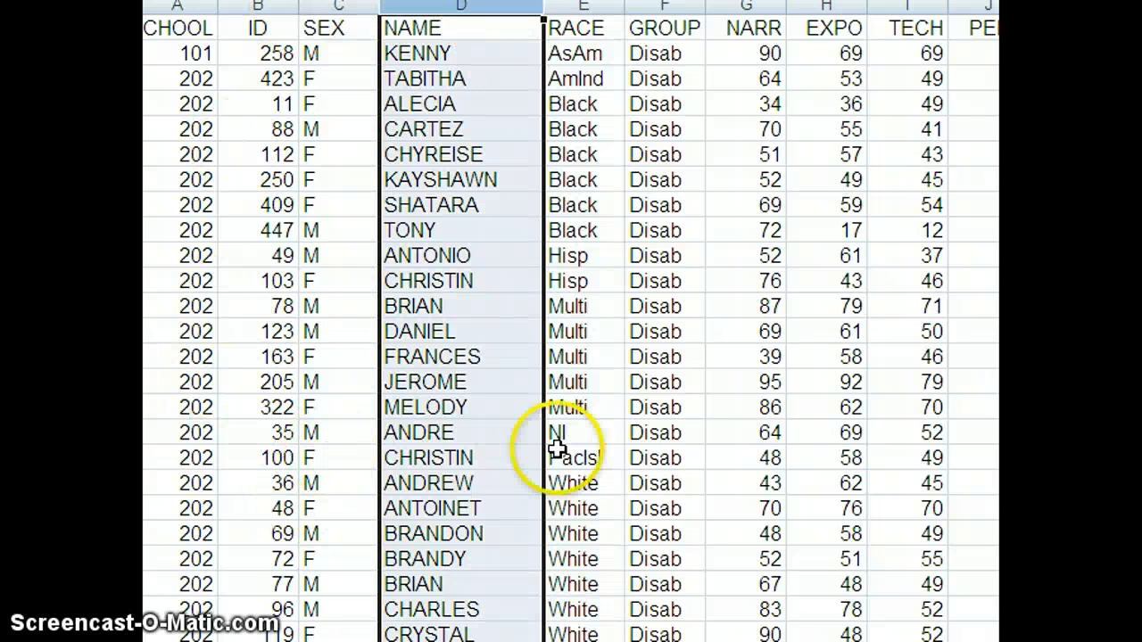
pyautogui.click(931, 503)
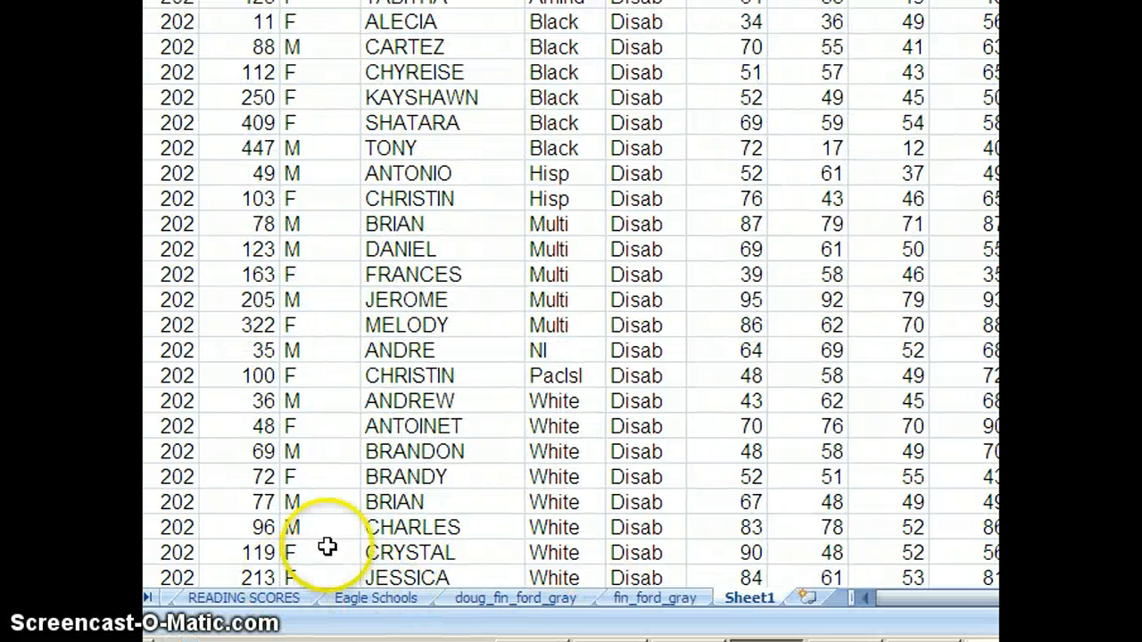
pyautogui.click(808, 597)
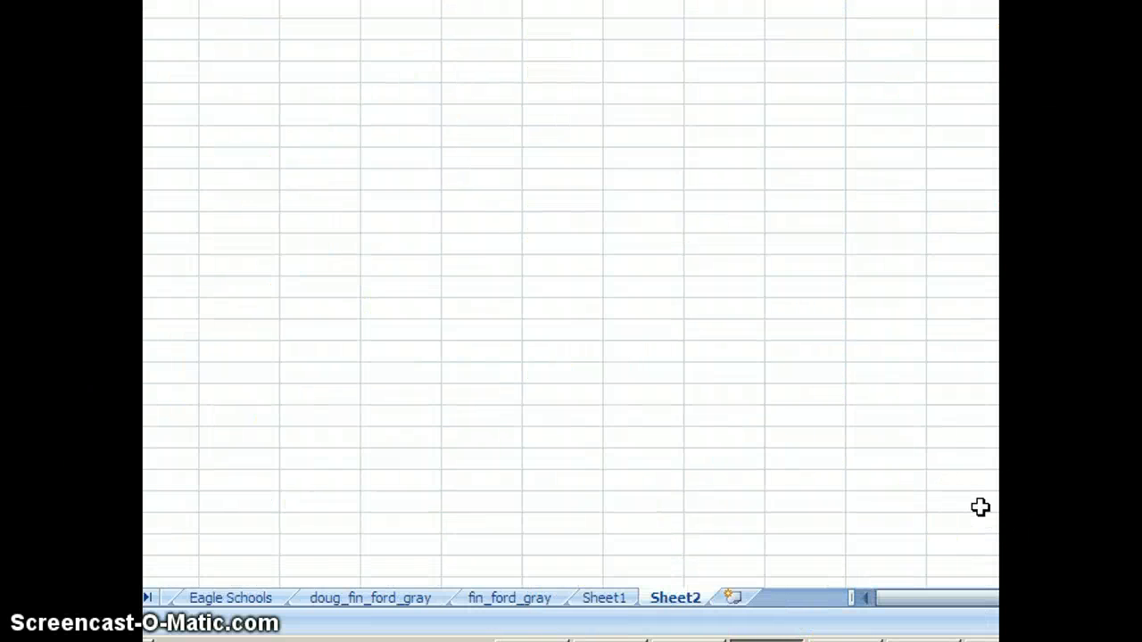
# Step: Browse the other worksheets and return to Sheet1
pyautogui.rightClick(518, 599)
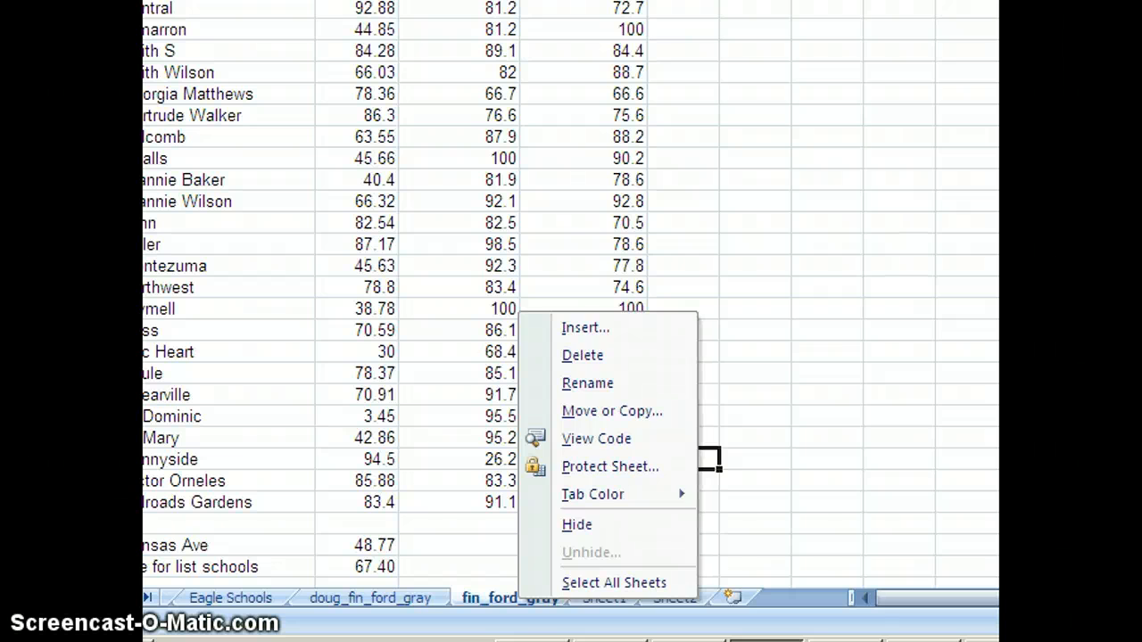
pyautogui.press('Escape')
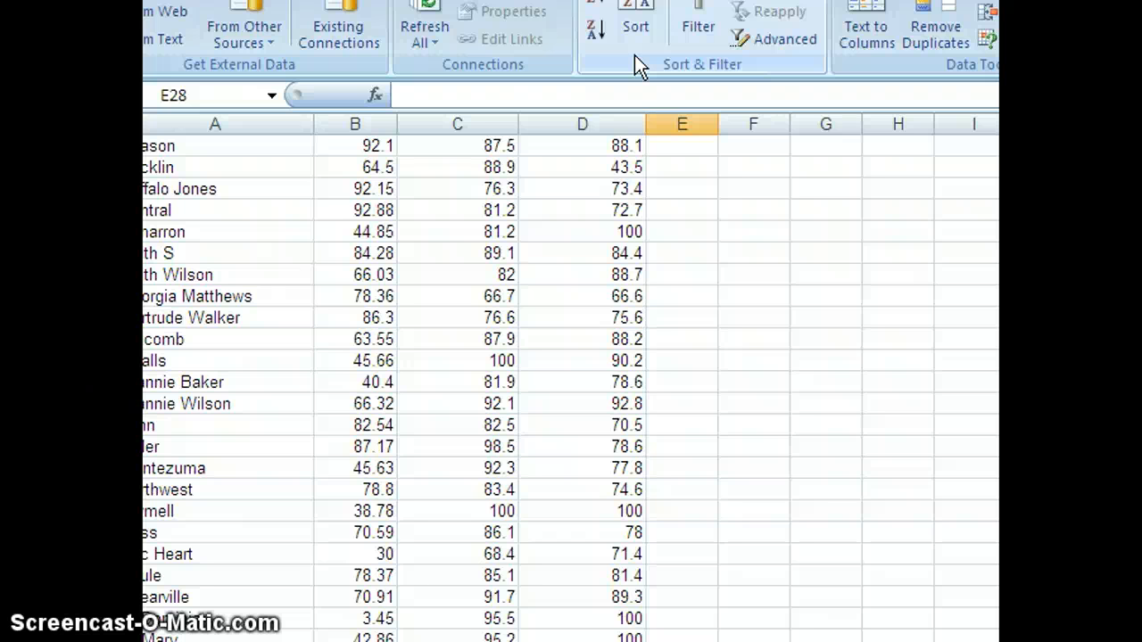
pyautogui.click(898, 641)
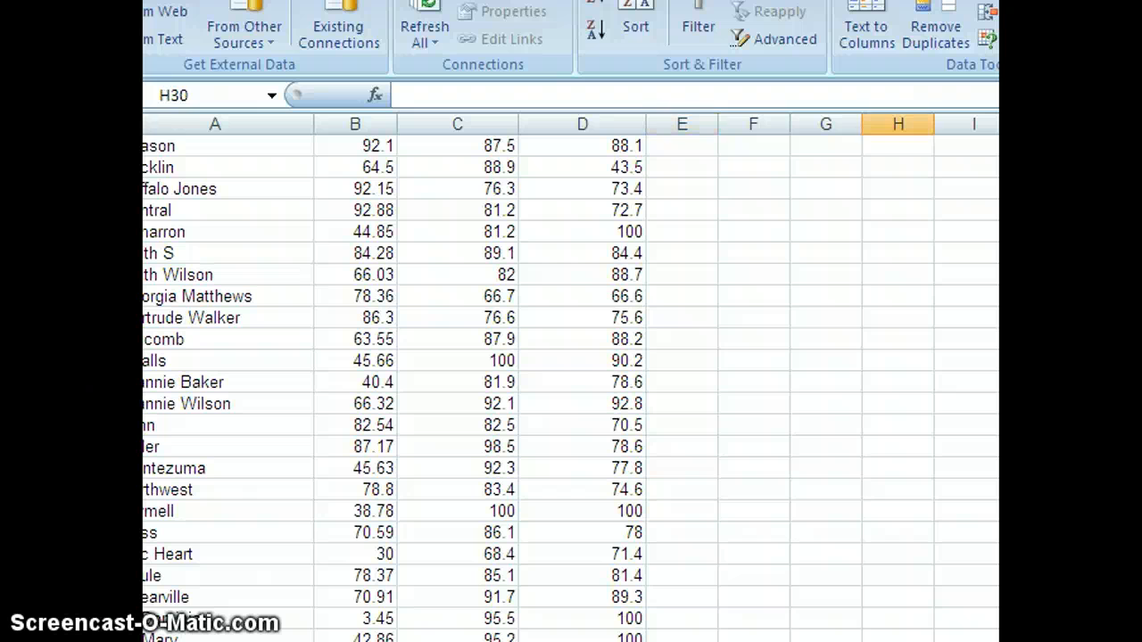
pyautogui.click(725, 561)
pyautogui.click(457, 641)
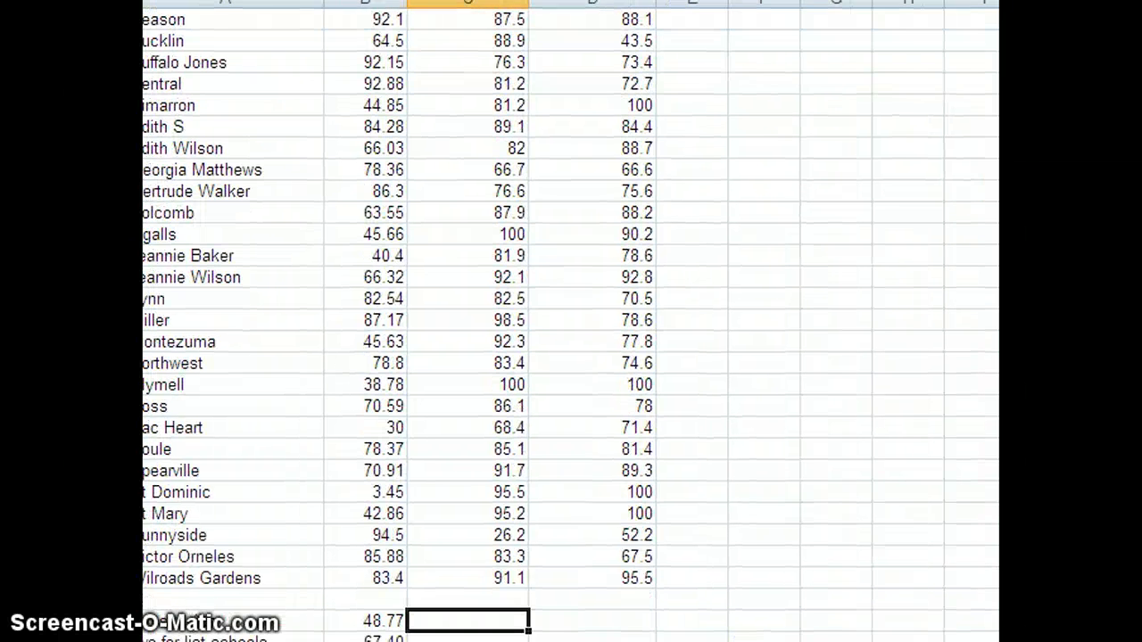
pyautogui.hotkey('ctrl', 'pagedown')
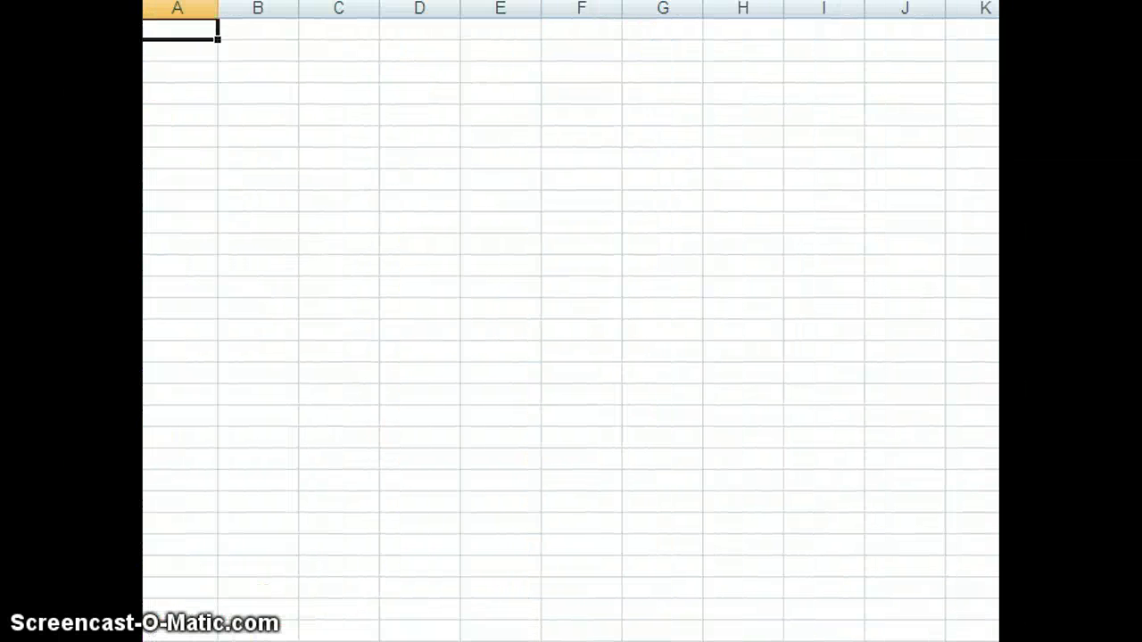
pyautogui.click(736, 560)
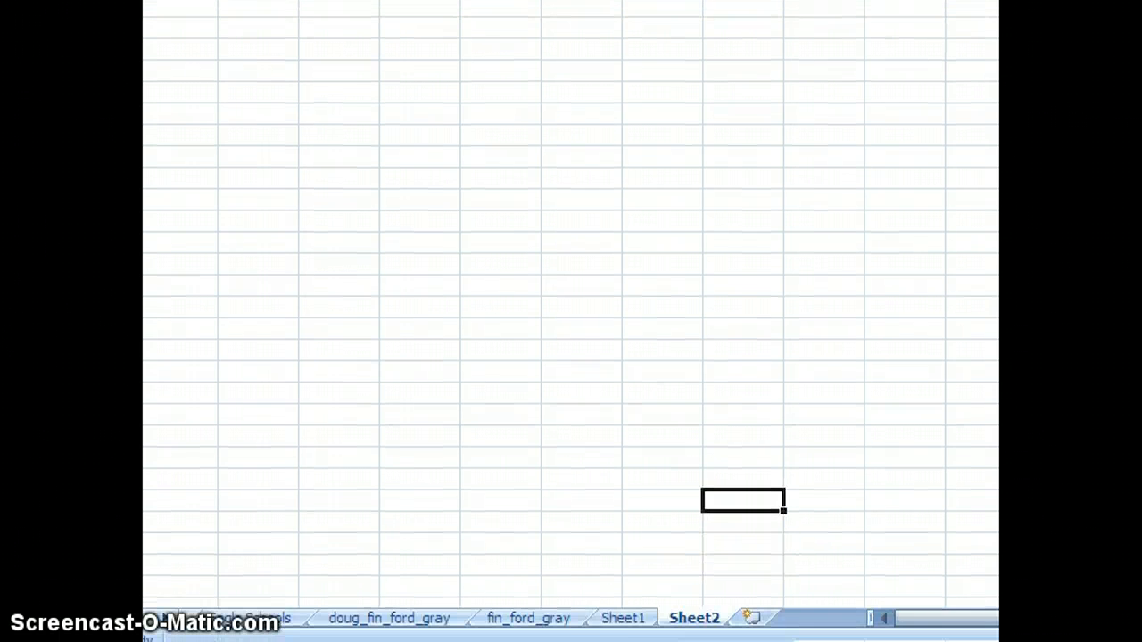
pyautogui.click(622, 623)
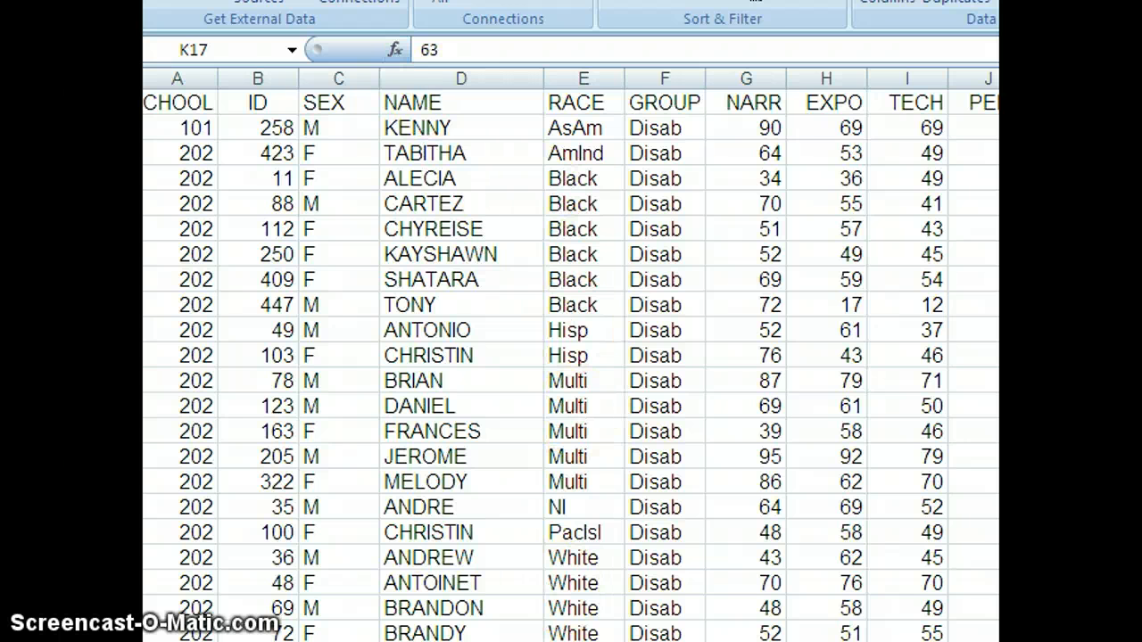
# Step: Insert an AVERAGE function in the cell below the NARR column with the range F26:G26
pyautogui.scroll(-5, 561, 292)
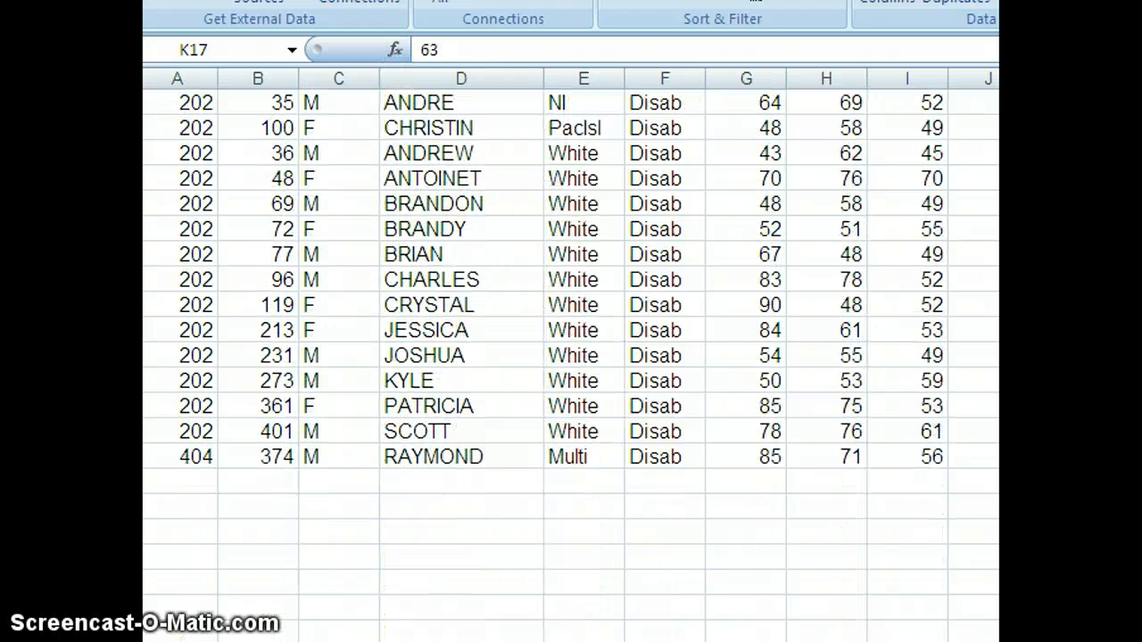
pyautogui.click(753, 480)
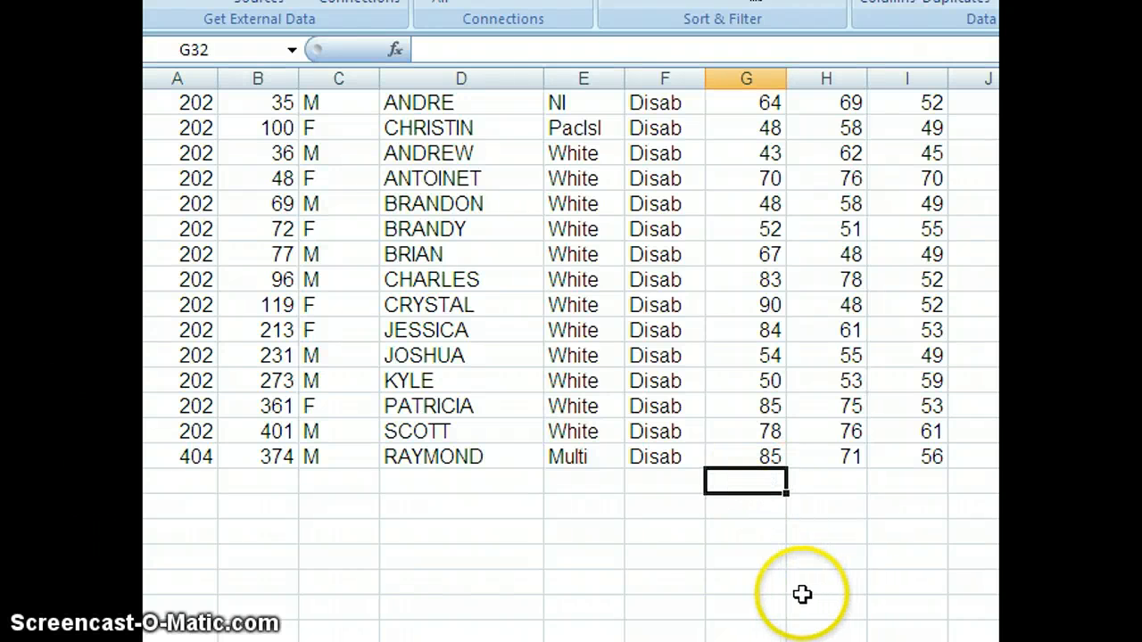
pyautogui.click(395, 49)
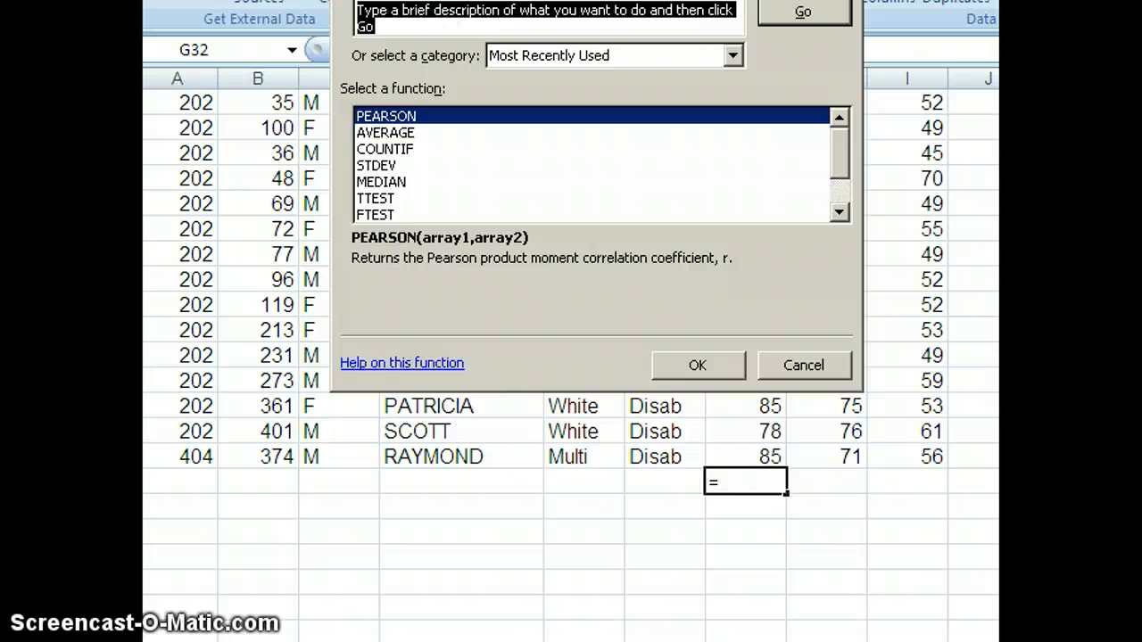
pyautogui.moveTo(488, 1); pyautogui.dragTo(470, 81)
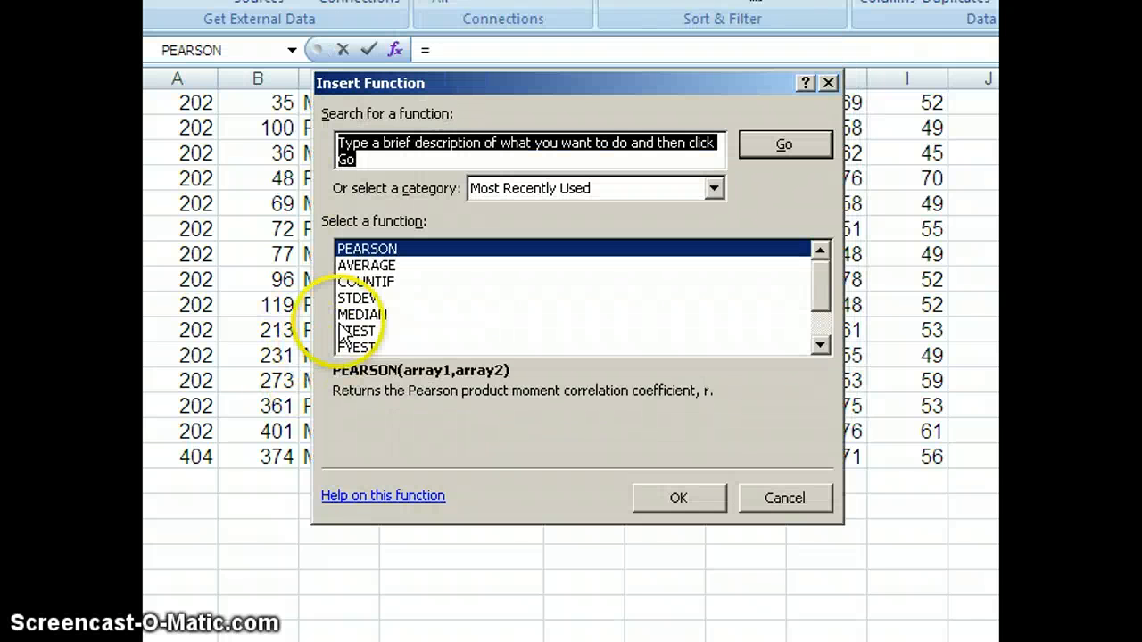
pyautogui.click(378, 265)
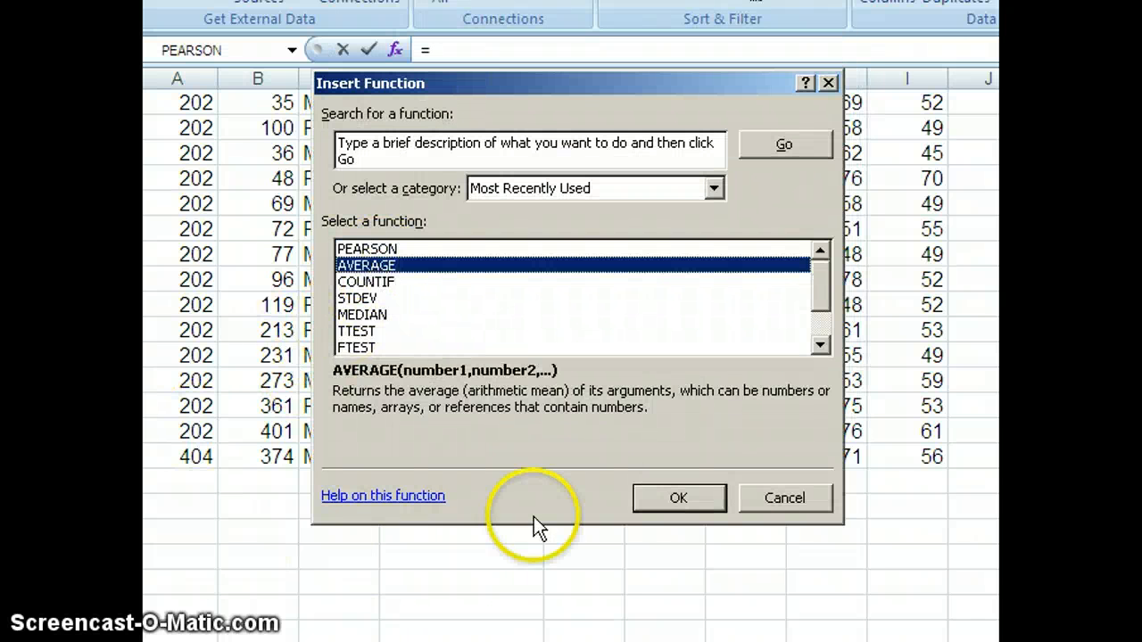
pyautogui.click(664, 497)
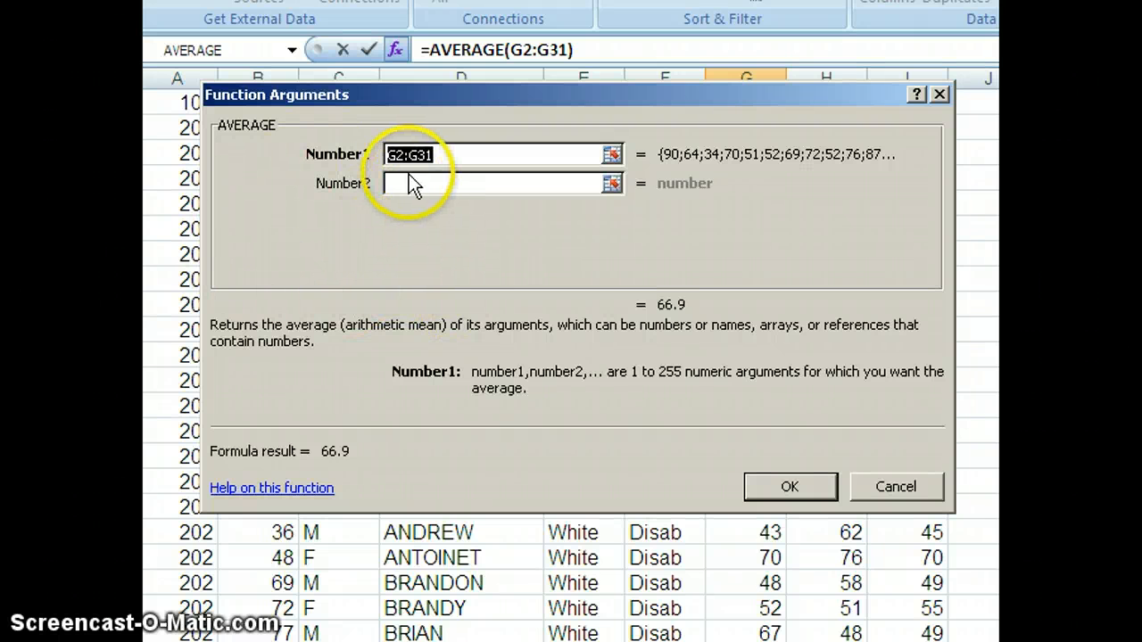
pyautogui.moveTo(683, 638); pyautogui.dragTo(723, 638)
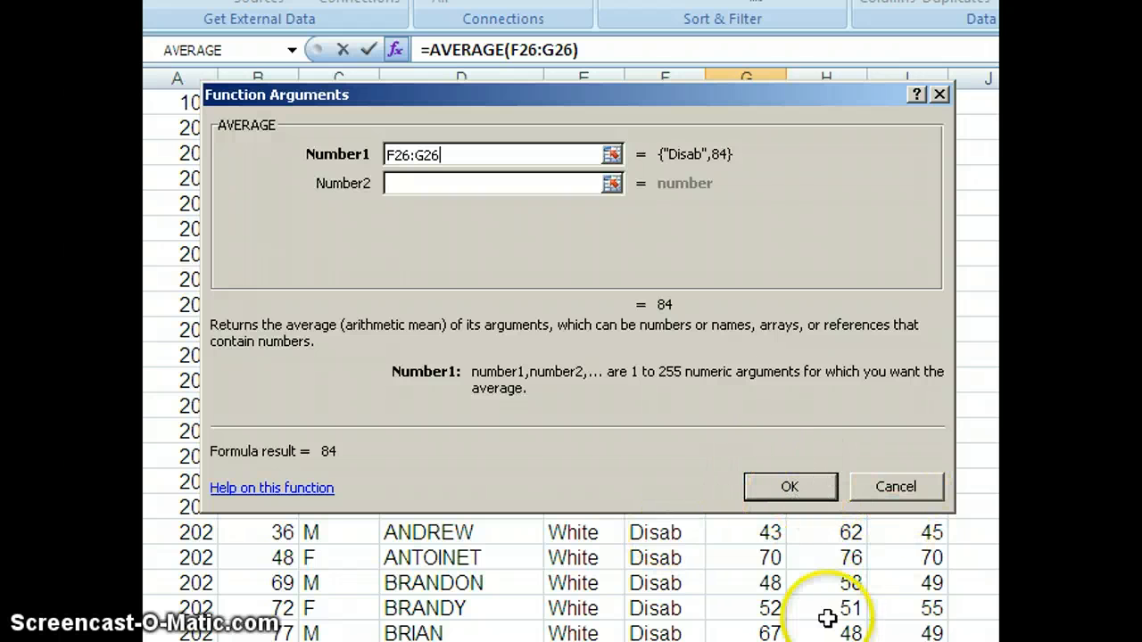
pyautogui.scroll(-3, 571, 578)
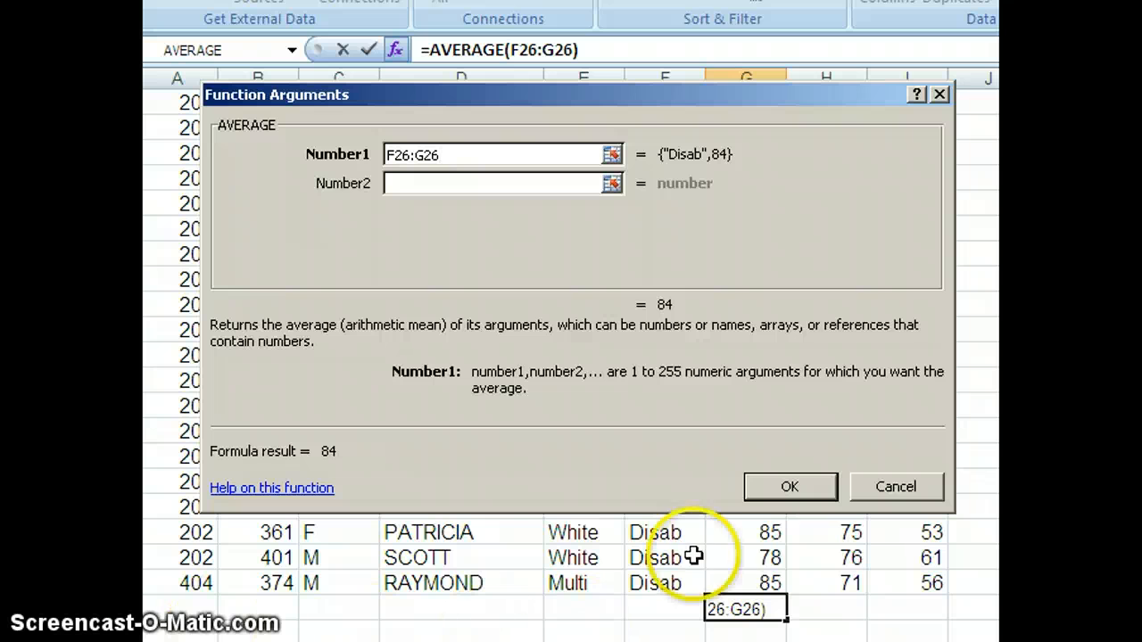
pyautogui.click(790, 490)
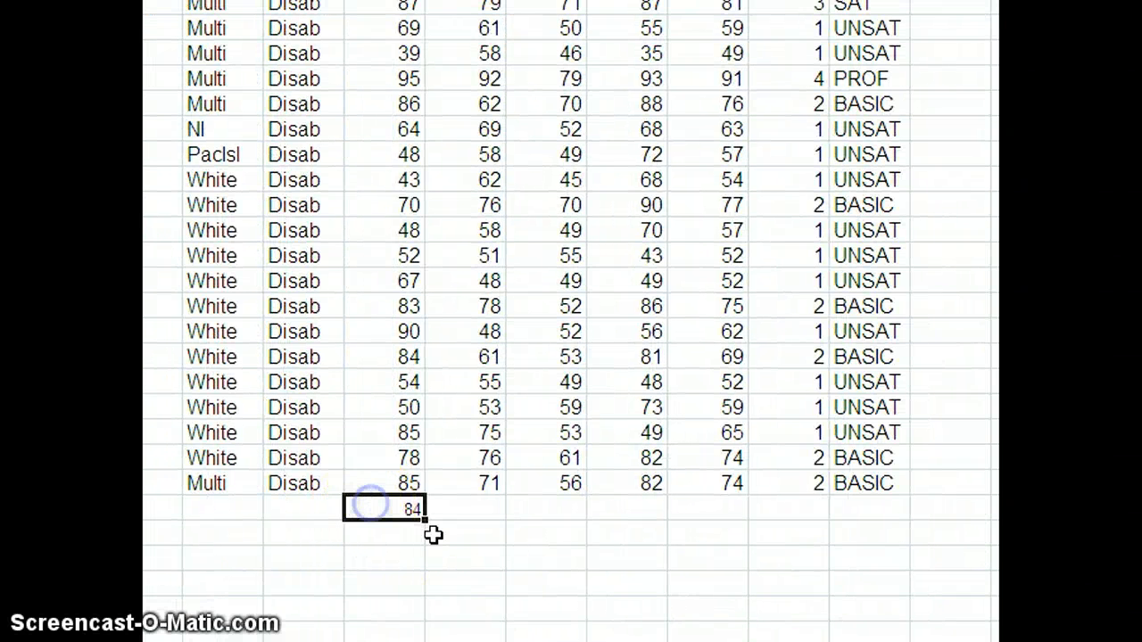
# Step: Fill the average formula across the next four score columns, then undo the fill
pyautogui.moveTo(425, 520); pyautogui.dragTo(787, 525)
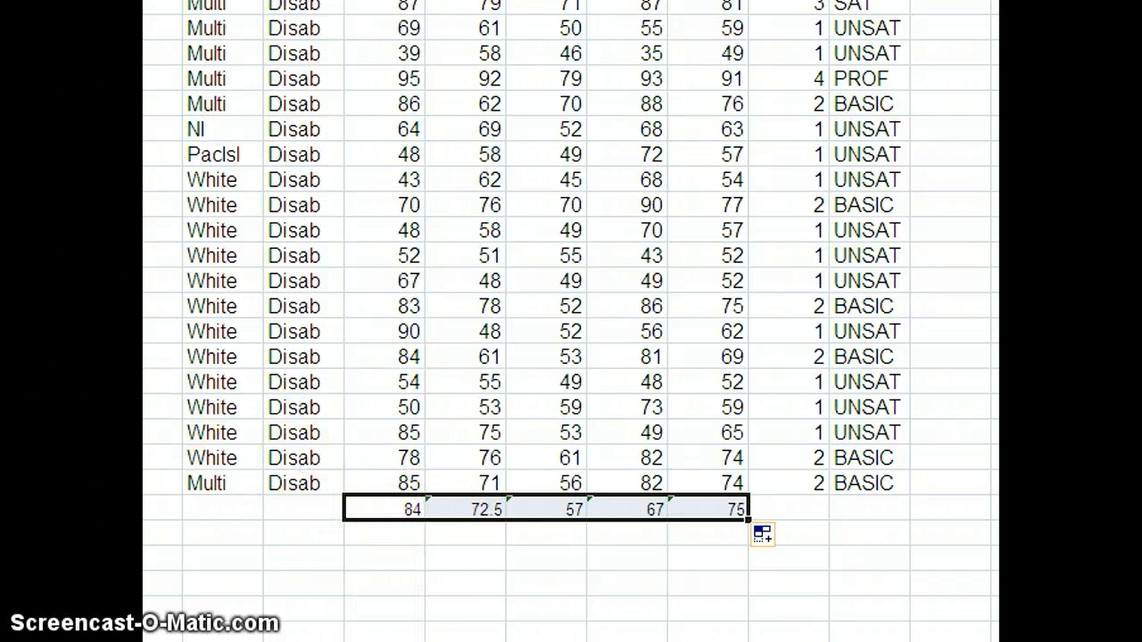
pyautogui.hotkey('ctrl', 'z')
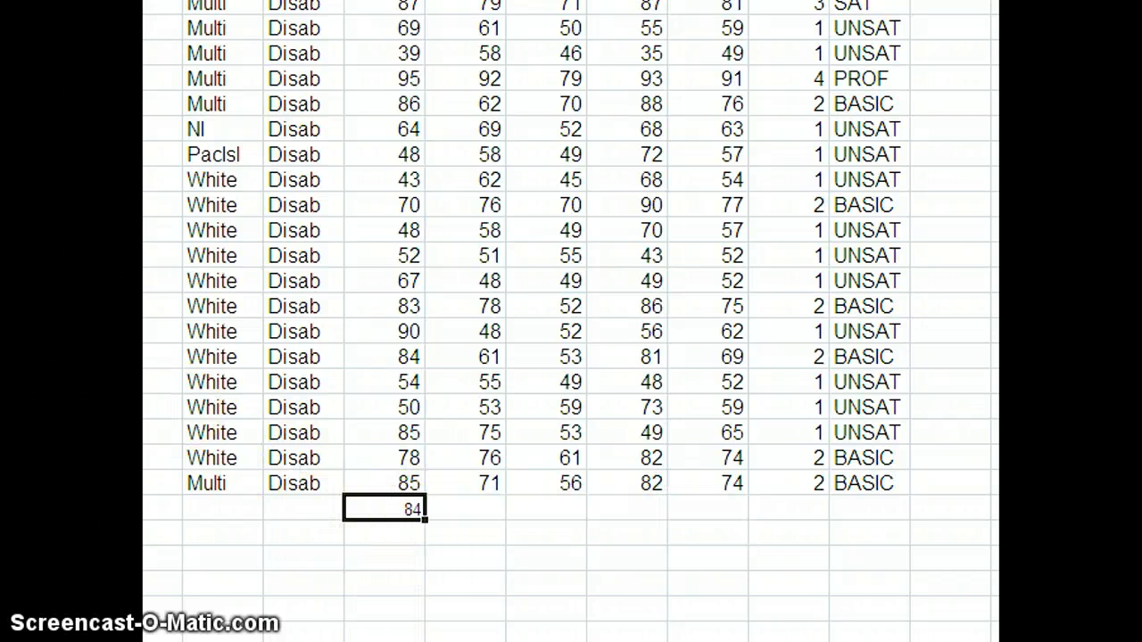
pyautogui.click(378, 594)
# Step: Copy the average formula into the neighbouring cell below the EXPO column
pyautogui.click(388, 509)
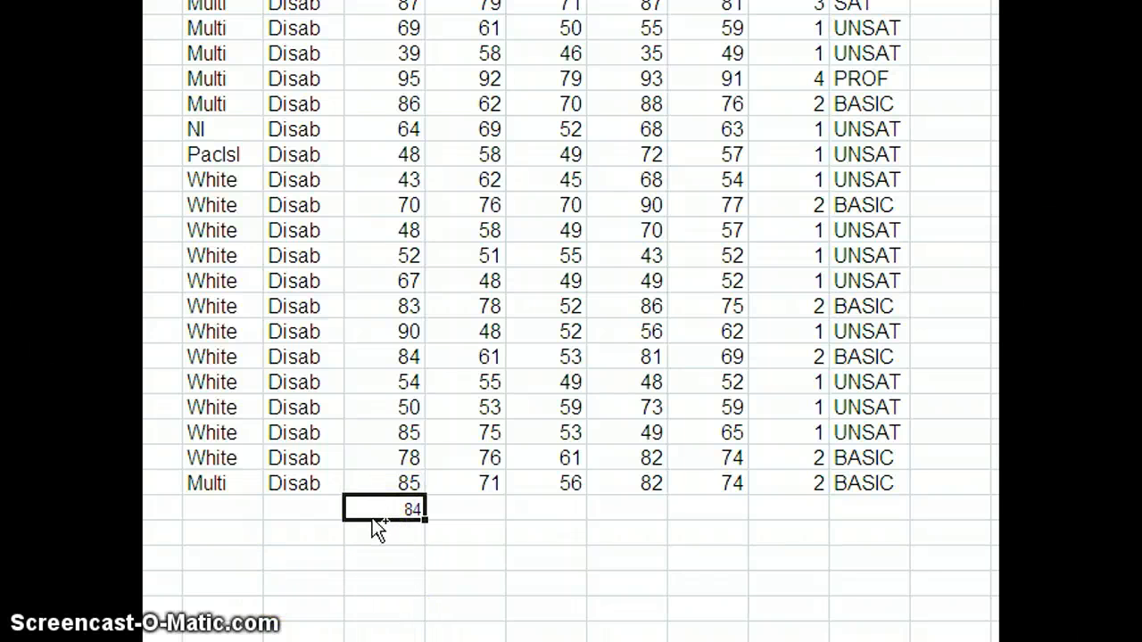
pyautogui.hotkey('ctrl', 'c')
pyautogui.click(446, 517)
pyautogui.hotkey('ctrl', 'v')
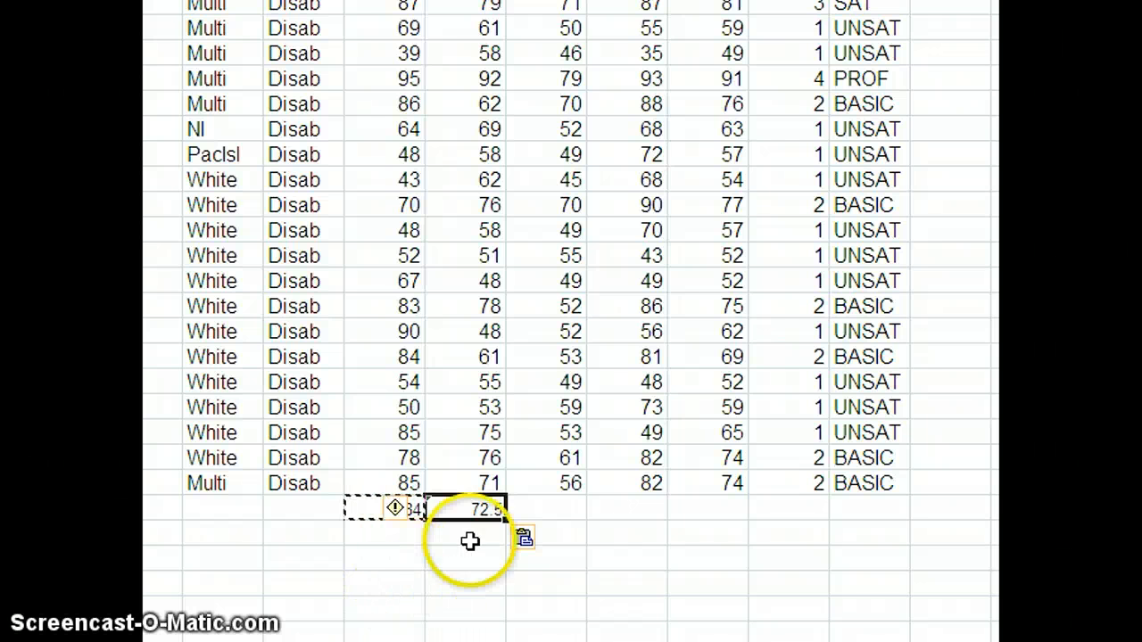
# Step: Copy the average formula and fill it into the cell below the next score column
pyautogui.rightClick(463, 510)
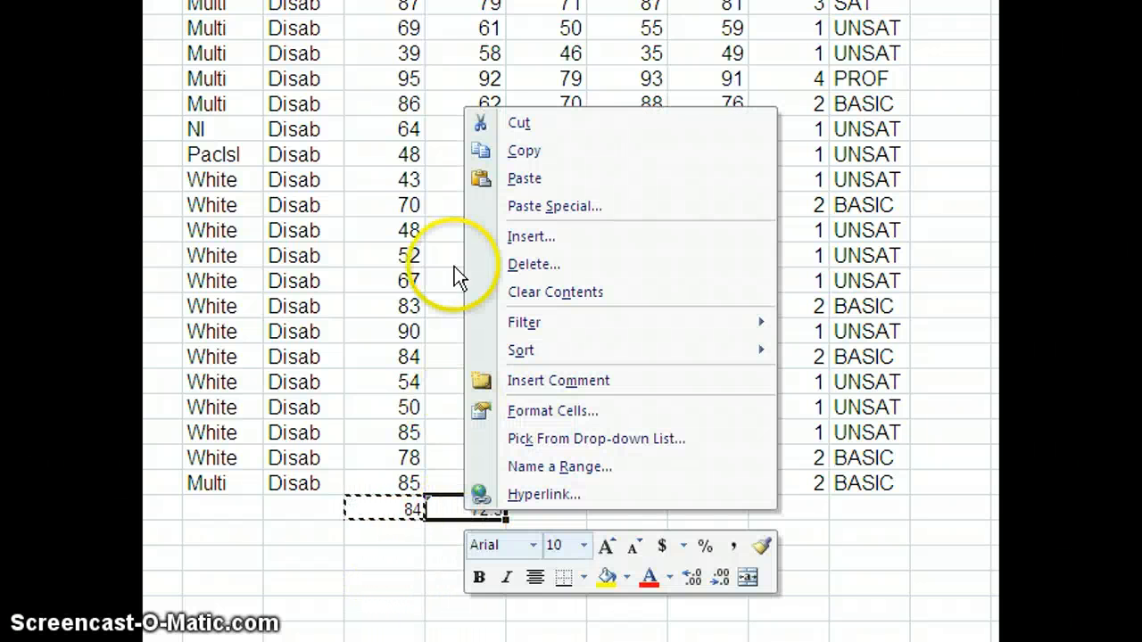
pyautogui.click(516, 116)
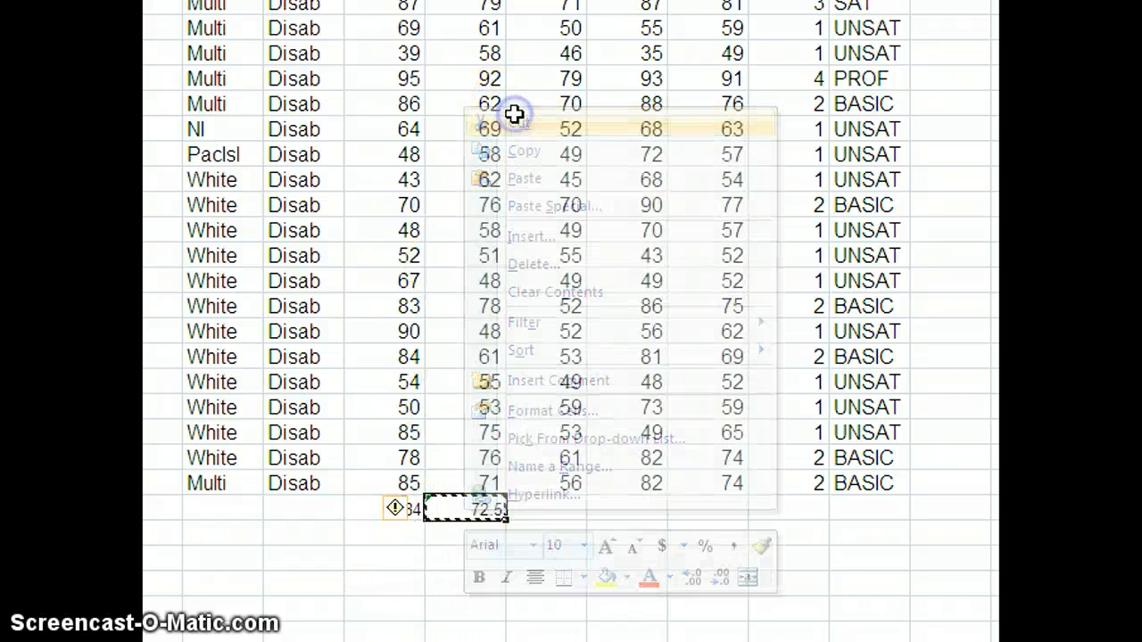
pyautogui.click(549, 512)
pyautogui.rightClick(549, 514)
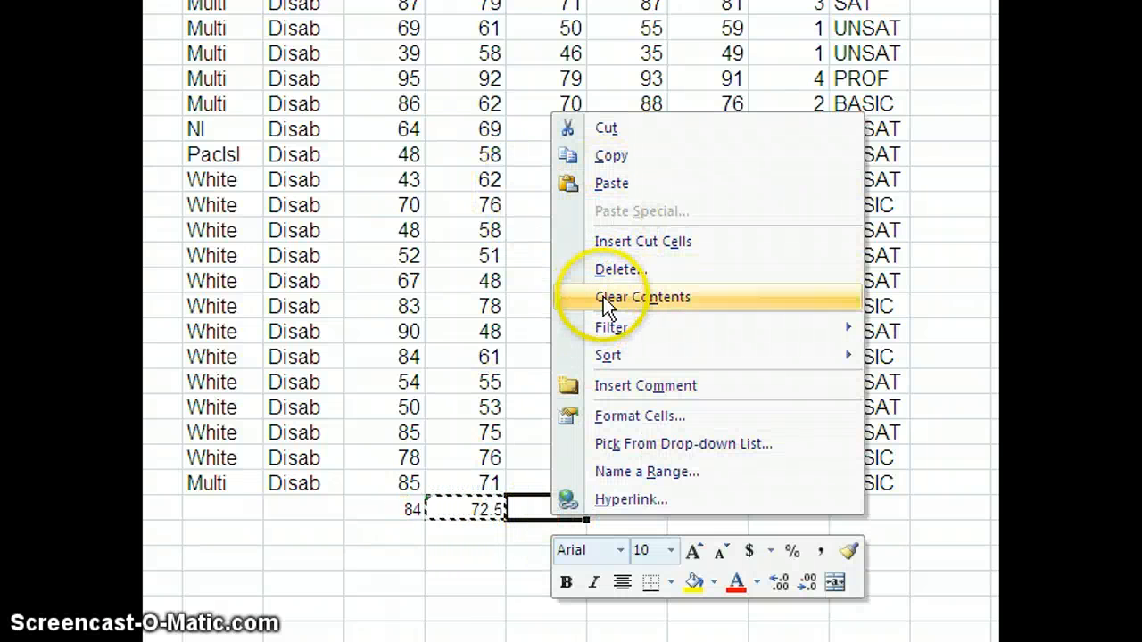
pyautogui.click(435, 584)
pyautogui.click(466, 506)
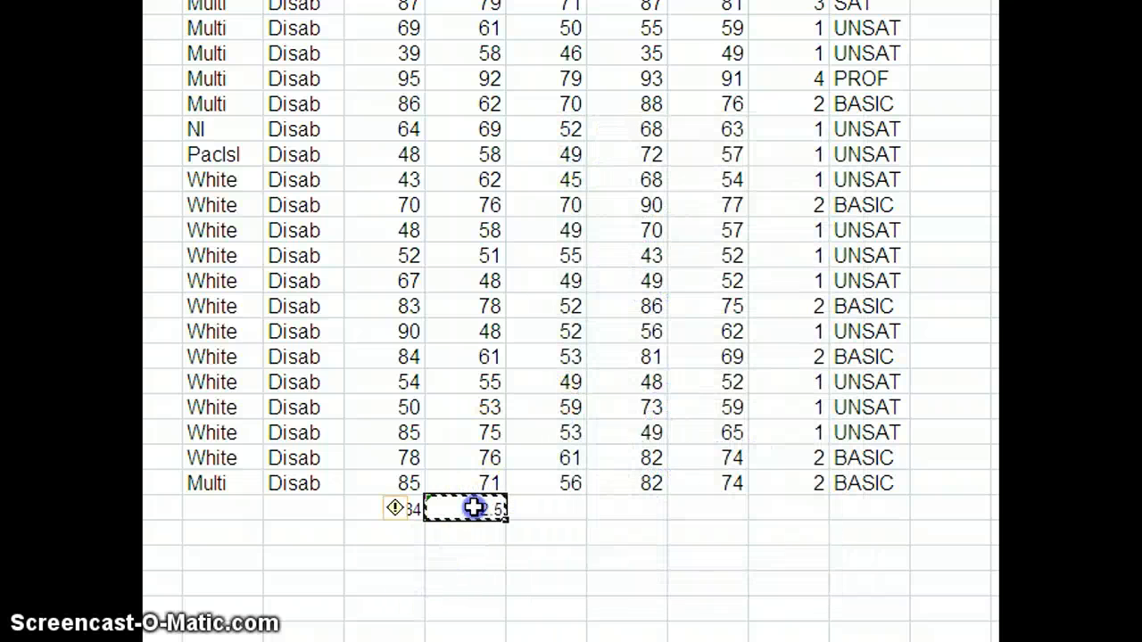
pyautogui.moveTo(505, 527); pyautogui.dragTo(575, 525)
pyautogui.click(528, 557)
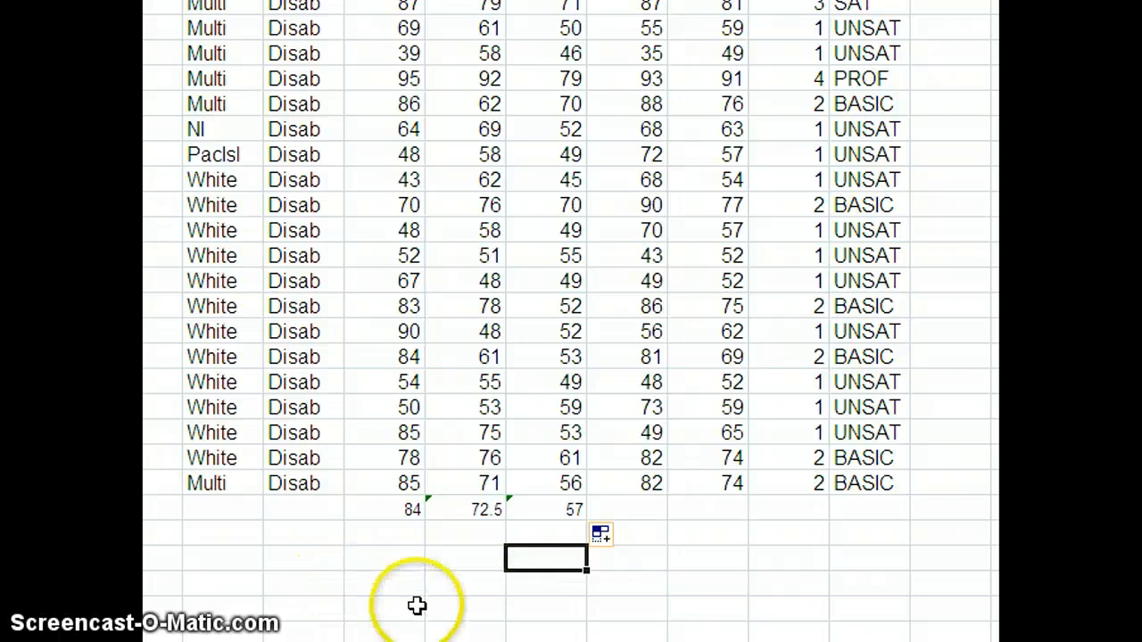
# Step: Open the error-checking options on the average cell and close them again
pyautogui.click(488, 505)
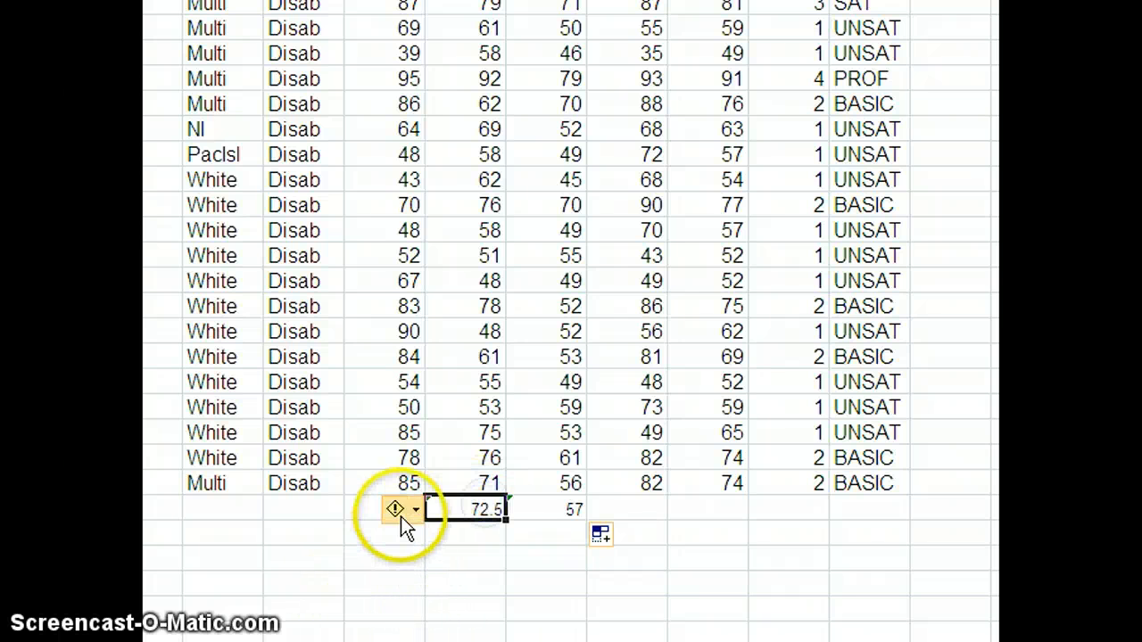
pyautogui.click(400, 512)
pyautogui.click(415, 581)
pyautogui.click(271, 547)
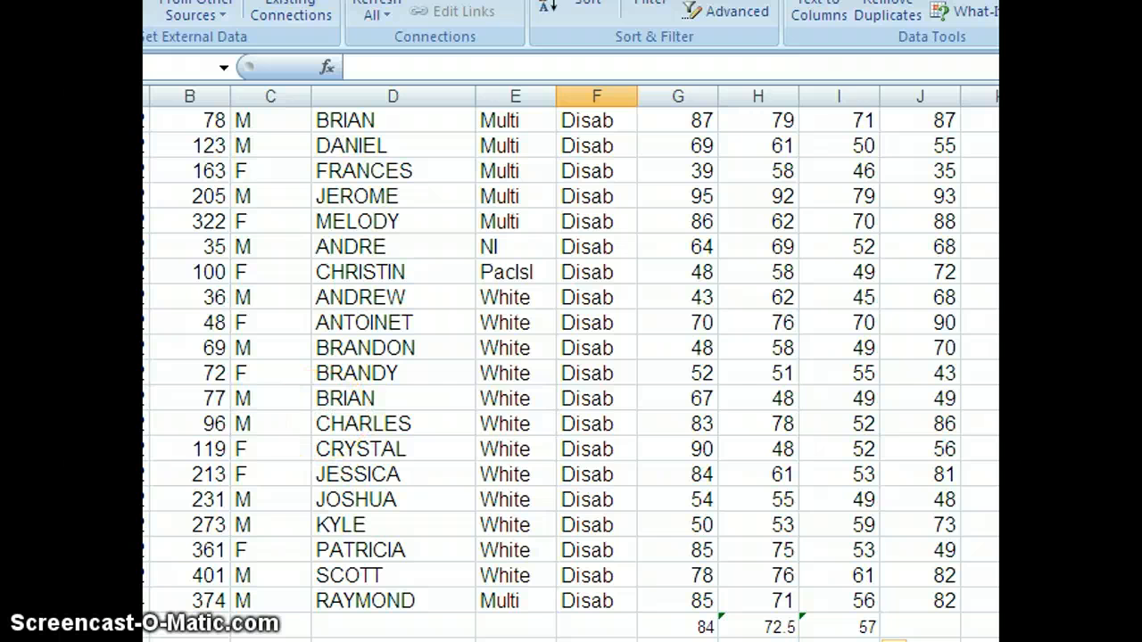
# Step: Switch to the EXCEL Skills Development presentation and advance to the Lesson#1 BASICS slide
pyautogui.hotkey('alt', 'Tab')
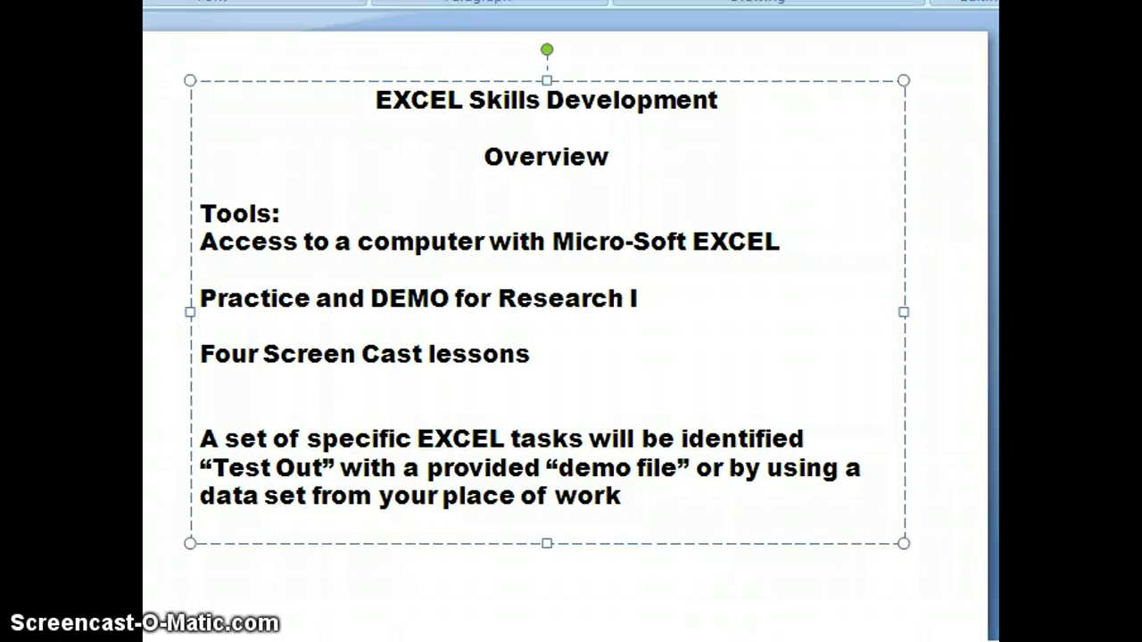
pyautogui.press('pagedown')
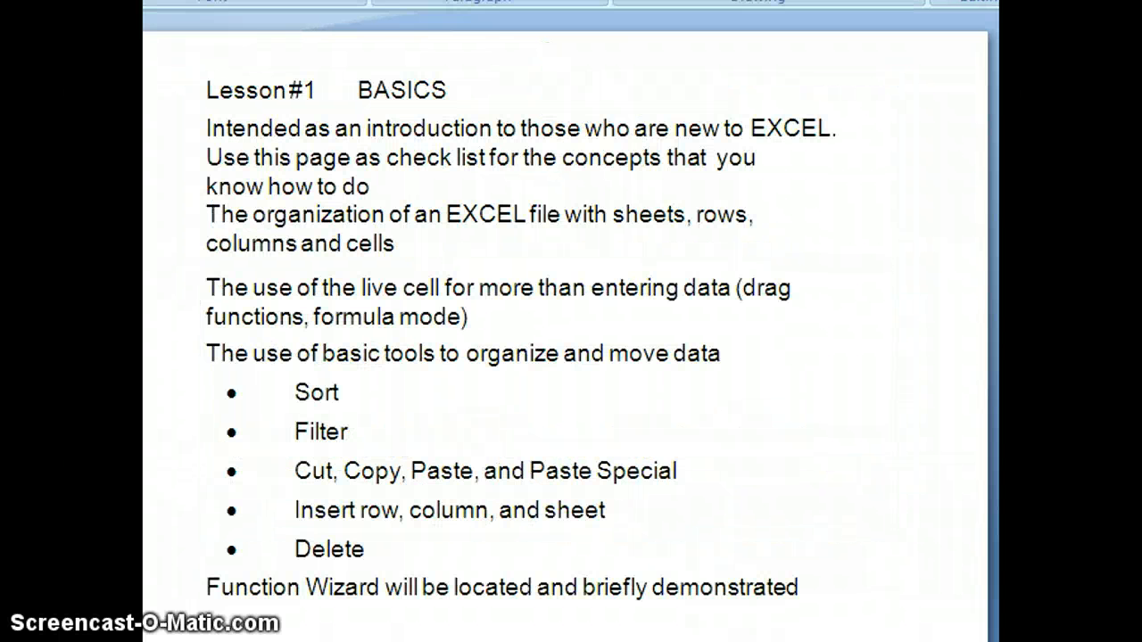